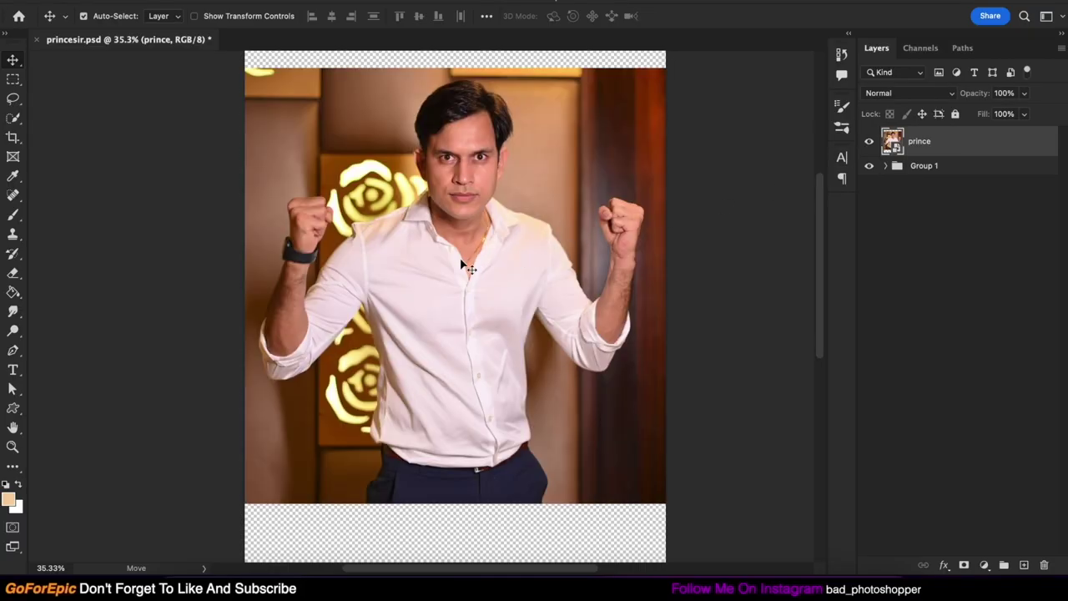
- Trace a Pen path around the man's shoulder, ear, hair and head outline
left_click_drag(466, 241, 467, 248)
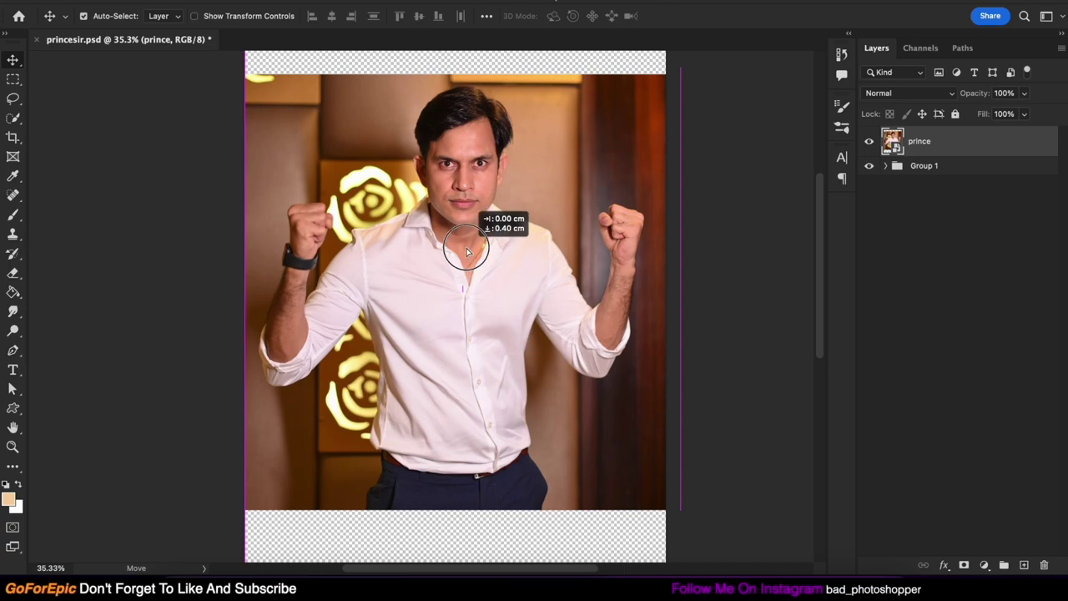
key("p")
scroll(364, 240, "up", 5)
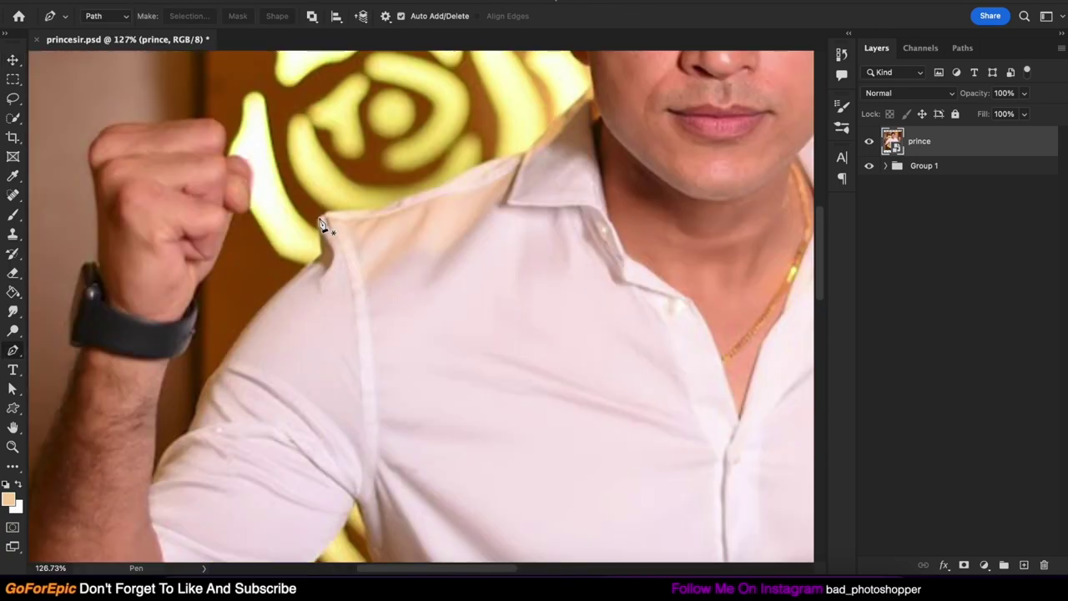
scroll(327, 219, "up", 3)
left_click(429, 214)
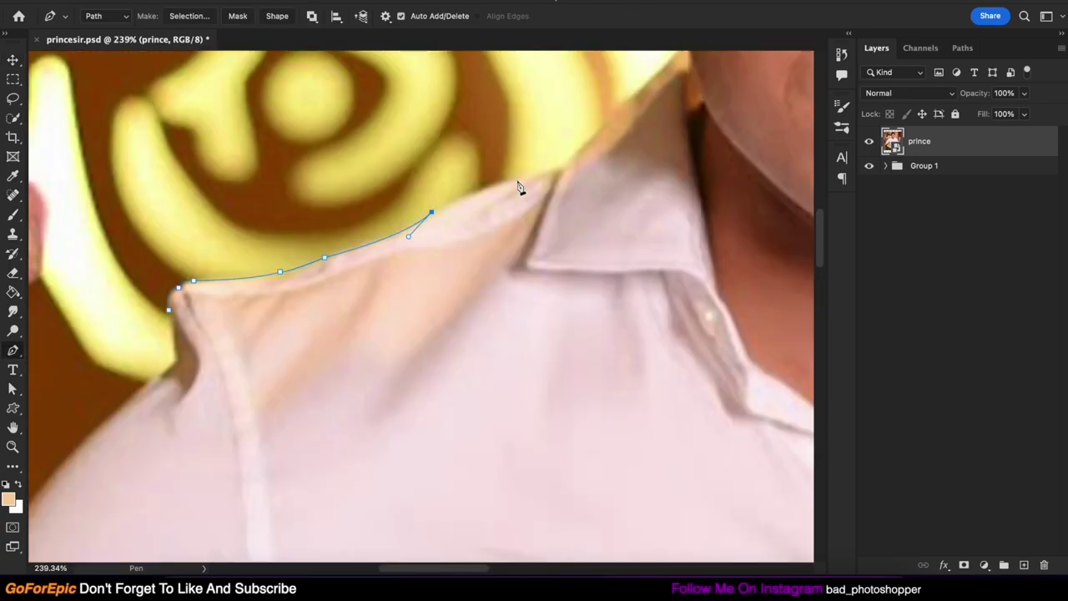
left_click(418, 286)
scroll(368, 215, "up", 5)
left_click(270, 310)
left_click(251, 223)
left_click_drag(282, 203, 309, 227)
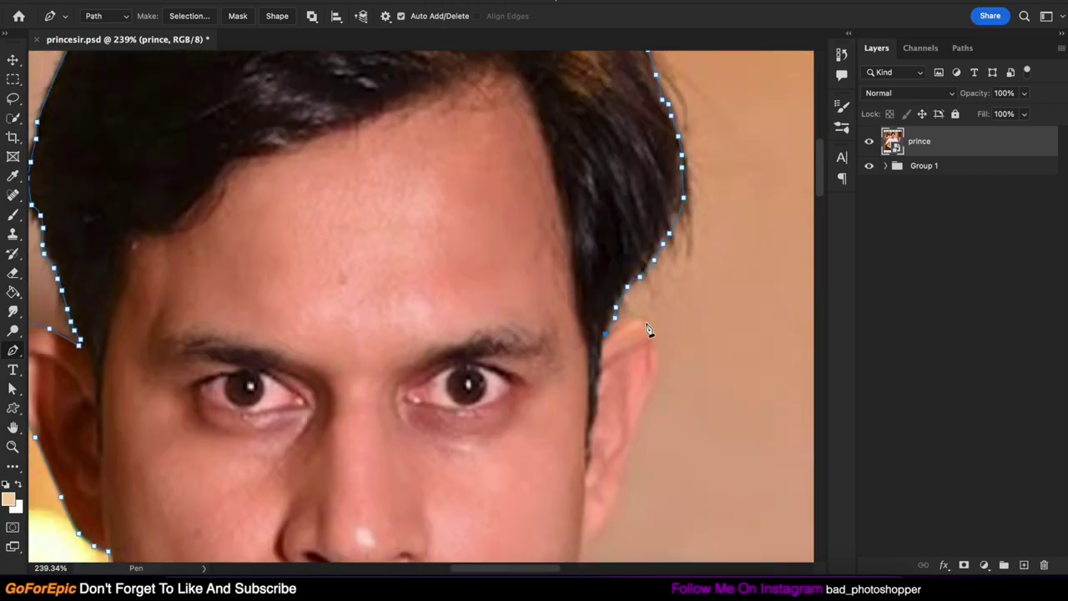
- Output the refined selection as a layer mask on the prince layer
scroll(586, 543, "down", 5)
scroll(521, 347, "right", 2)
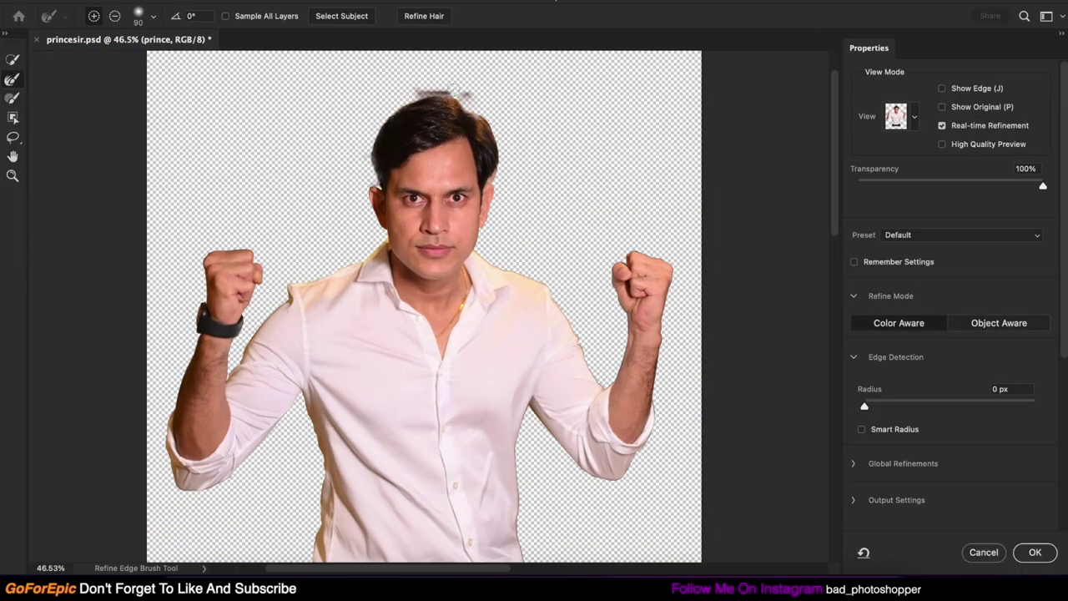
left_click(1034, 552)
- Place the haunted house image from Group 1 and scale it across the canvas
key("v")
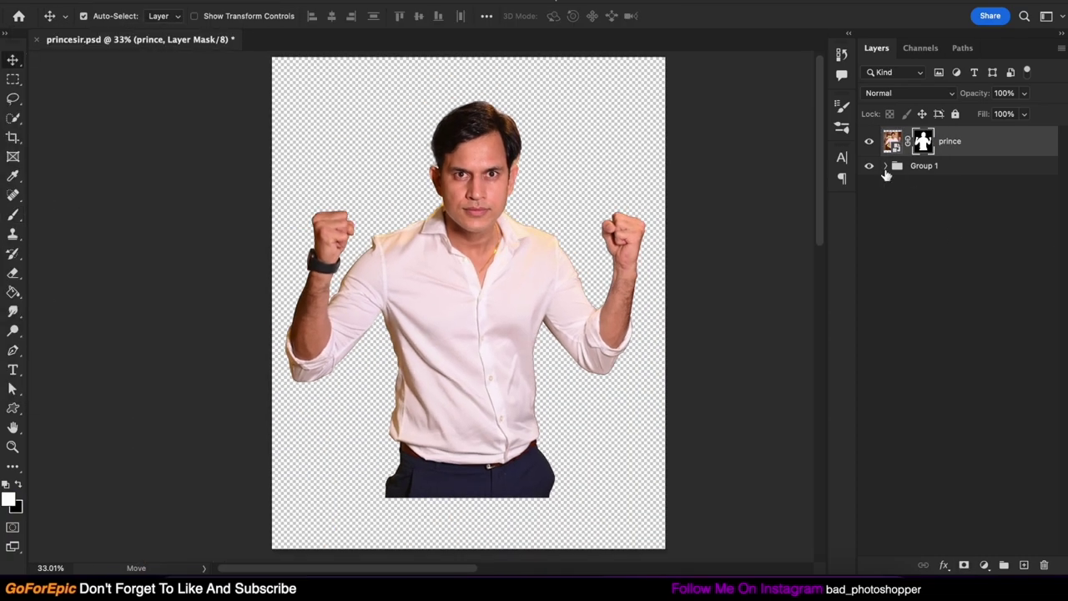
left_click(886, 165)
left_click_drag(955, 133, 499, 254)
left_click_drag(690, 243, 679, 247)
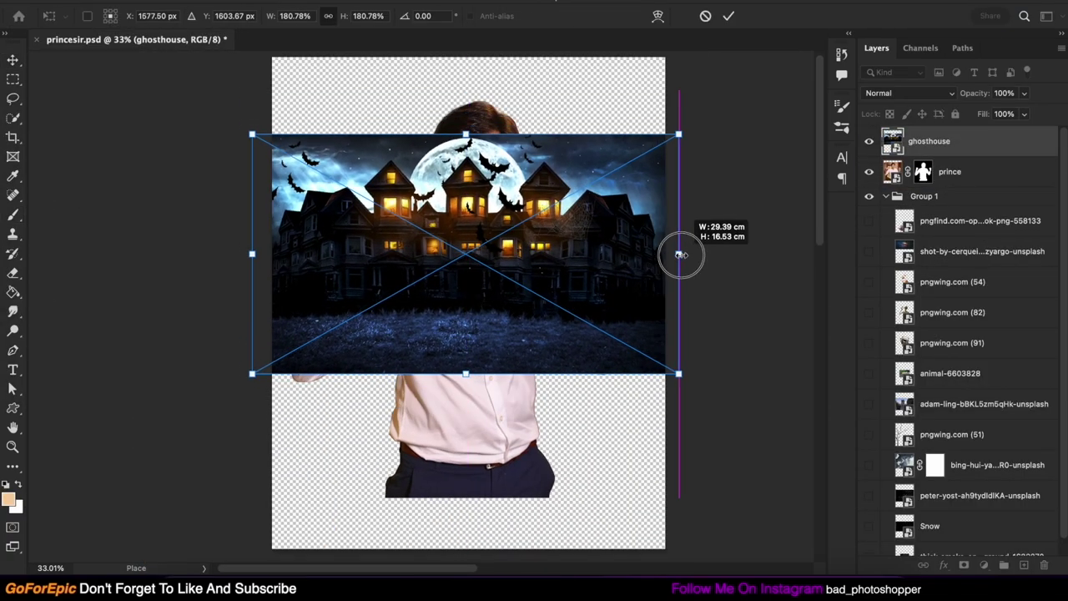
key("Return")
- Quick-select the haunted house, including both side edges, and mask it
left_click(13, 118)
left_click(435, 16)
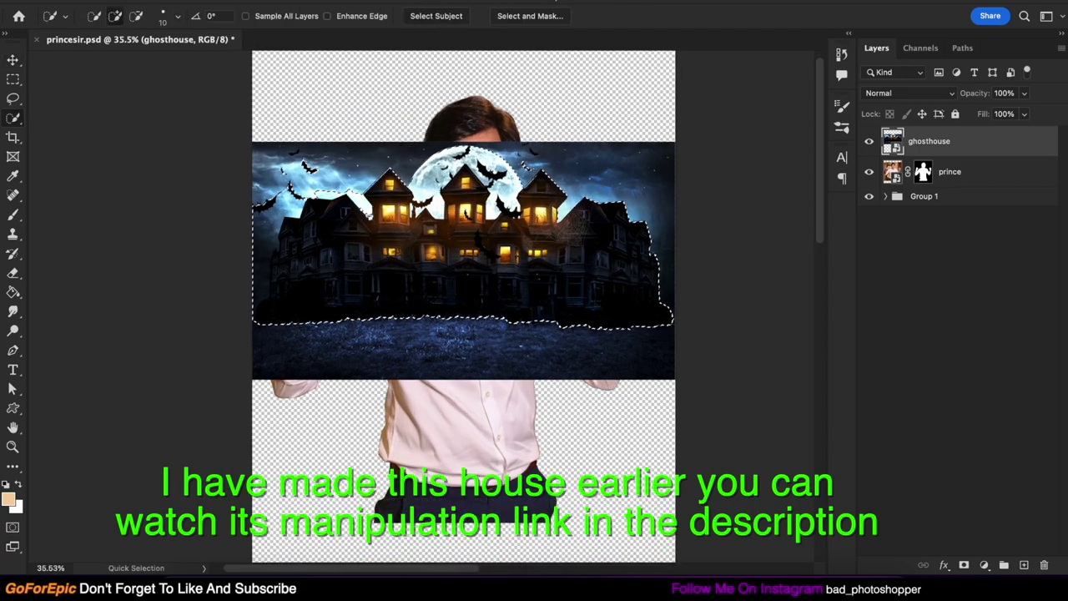
scroll(533, 170, "up", 3)
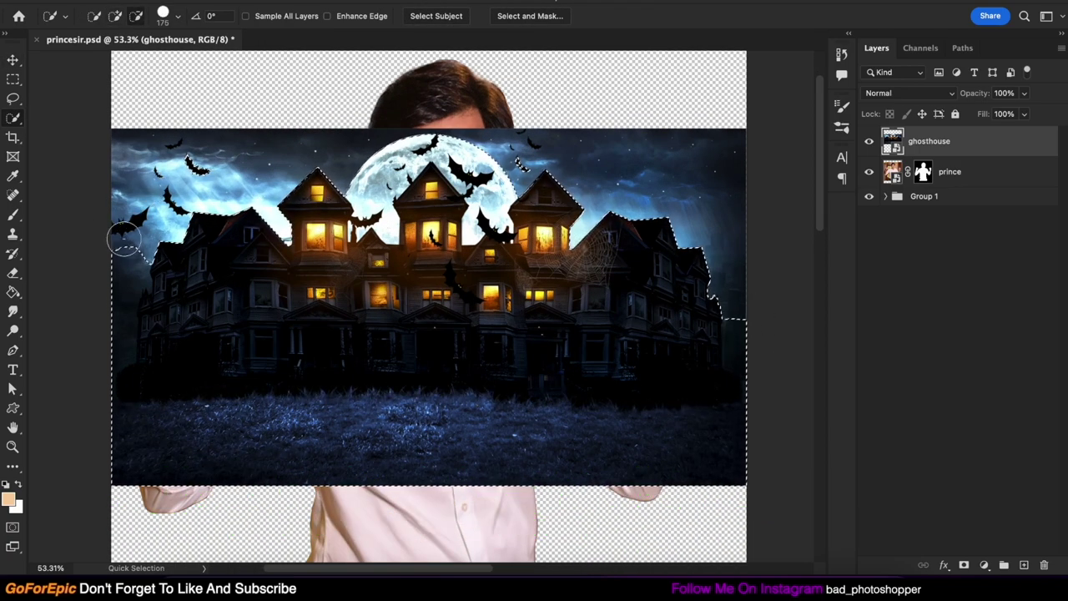
left_click_drag(125, 226, 108, 351)
left_click_drag(744, 289, 765, 353)
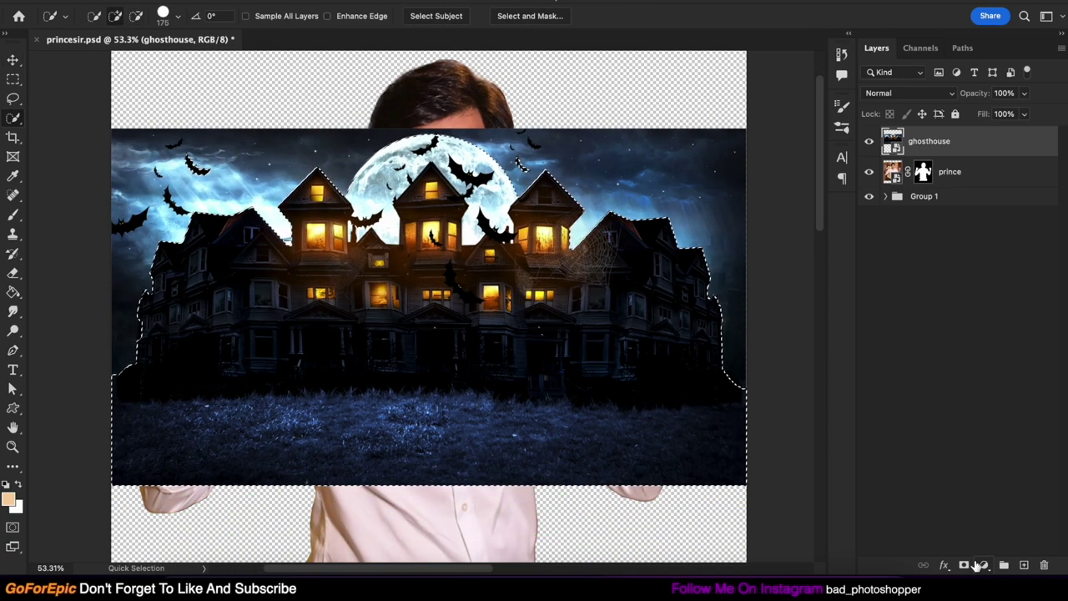
left_click(963, 564)
- Move the house layer below the man and shift it up behind him
key("v")
key("ctrl+bracketleft")
key("ctrl+0")
left_click_drag(549, 208, 548, 186)
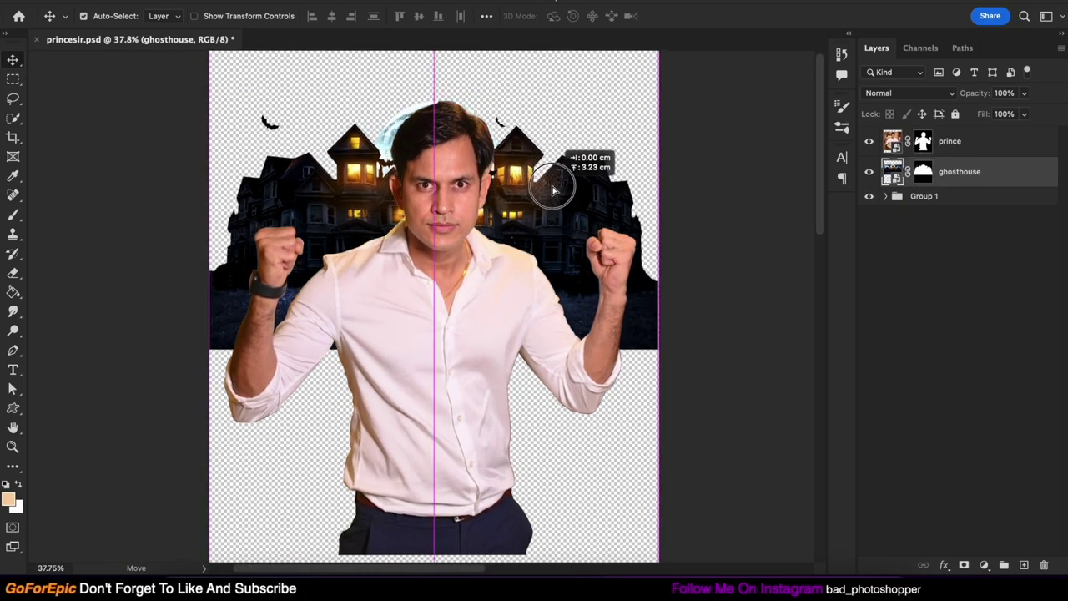
- Pull the galaxy image out of Group 1 near the top of the stack
left_click(885, 196)
left_click_drag(959, 227, 959, 134)
mouse_move(960, 141)
left_mouse_down()
mouse_move(947, 179)
mouse_move(947, 137)
left_mouse_up()
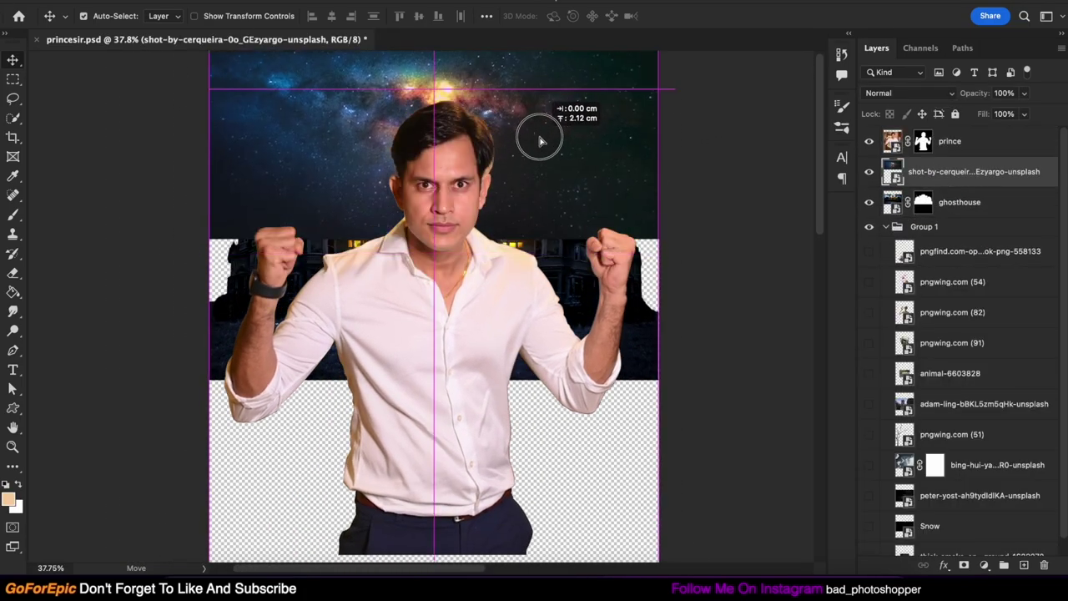
- Move the man lower on the canvas and scale him down slightly
left_click_drag(536, 136, 525, 209)
key("ctrl+t")
mouse_move(448, 96)
left_mouse_down()
mouse_move(448, 214)
mouse_move(448, 185)
left_mouse_up()
key("Return")
- Place the galaxy sky behind the house, then Alt-drag a galaxy copy upward
left_click_drag(553, 231, 556, 258)
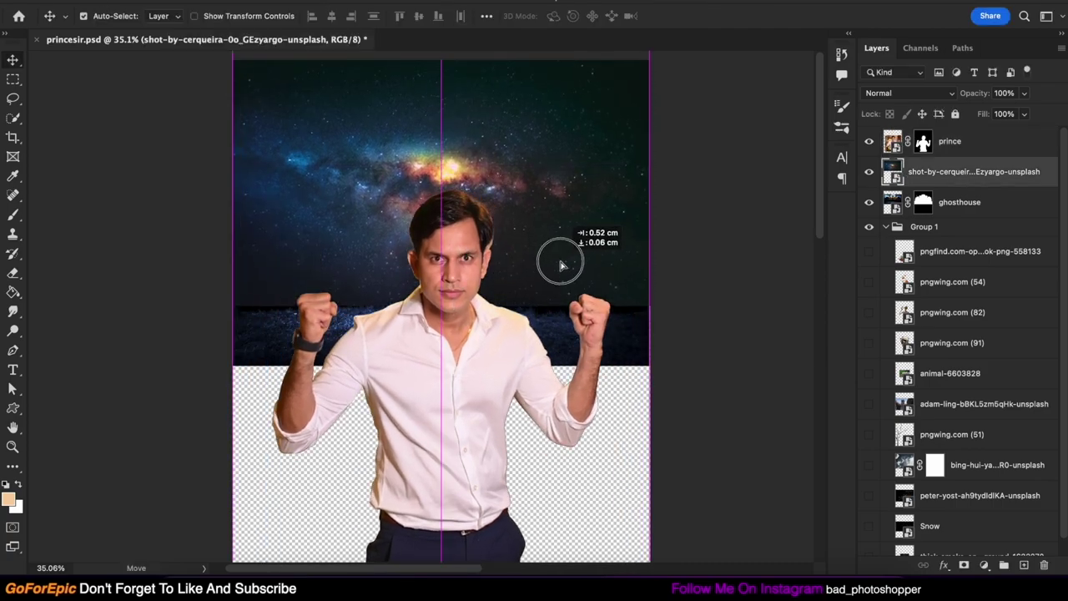
left_click(637, 353)
key("ctrl+t")
key("Return")
left_click_drag(955, 201, 955, 171)
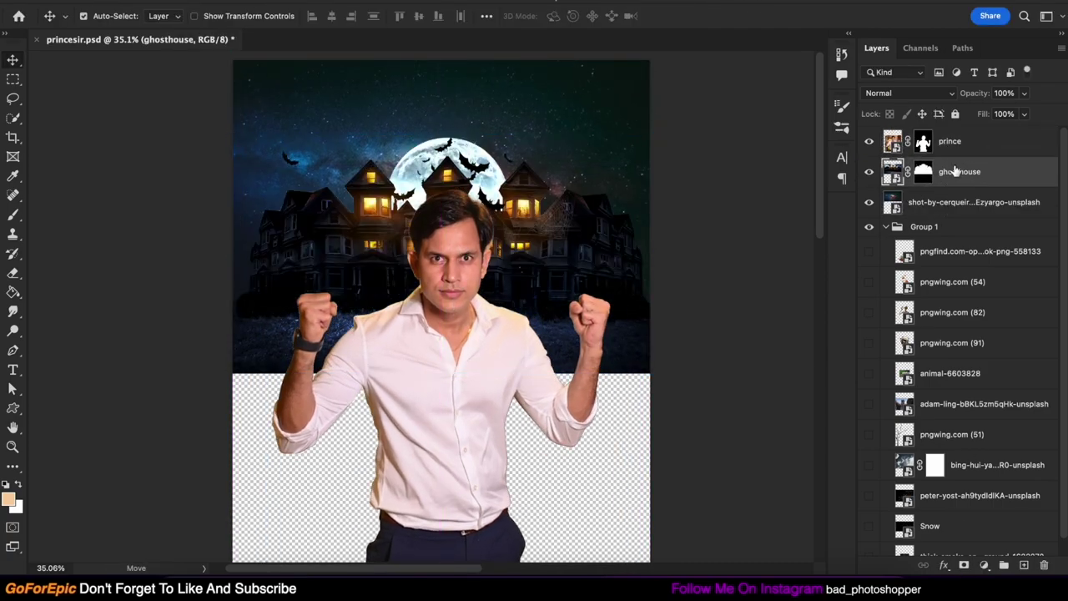
mouse_move(527, 276)
left_mouse_down()
mouse_move(529, 90)
mouse_move(553, 186)
mouse_move(493, 210)
left_mouse_up()
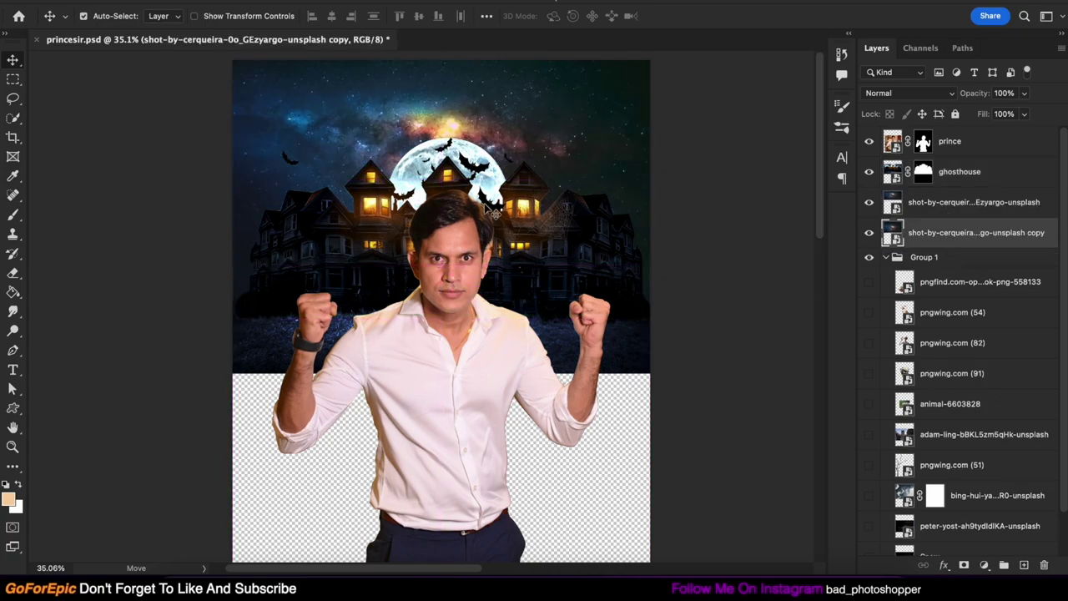
- Select the graveyard ground and turn the selection into its layer mask
left_click(572, 147)
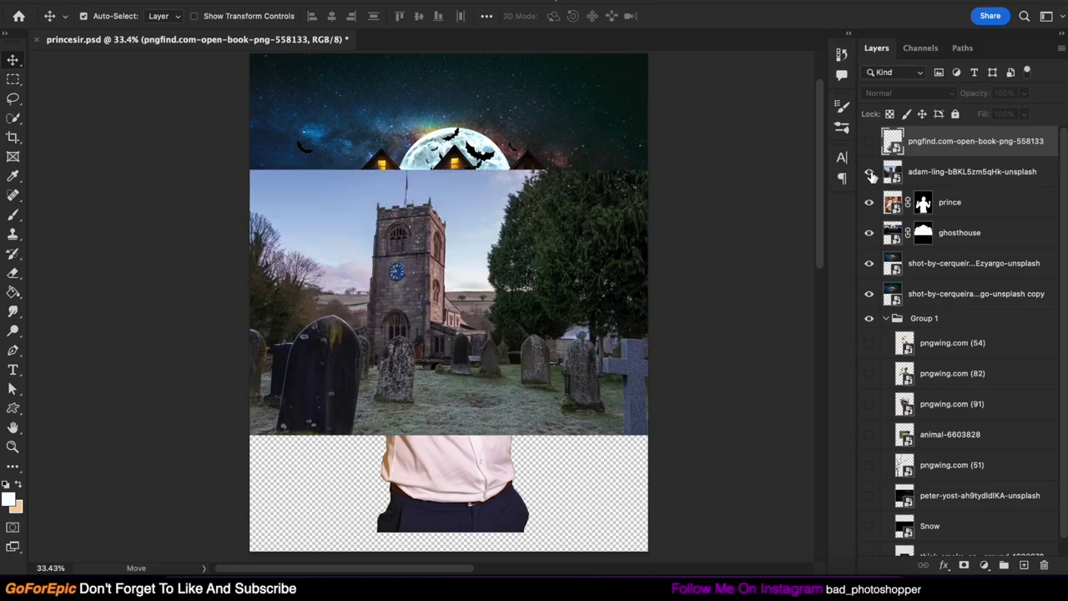
left_click_drag(376, 392, 584, 501)
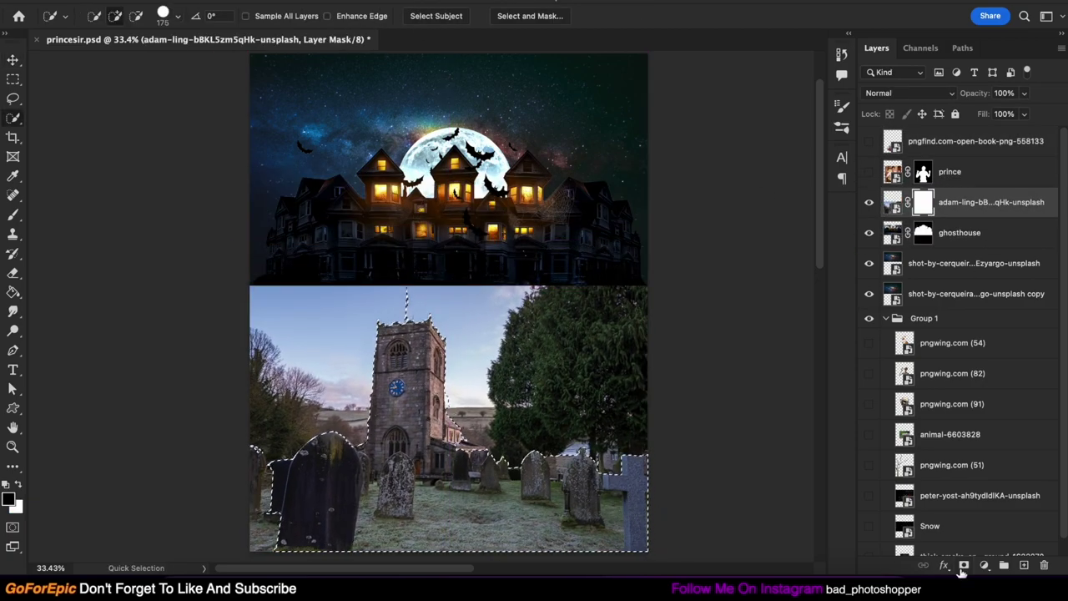
left_click(964, 564)
left_click(944, 564)
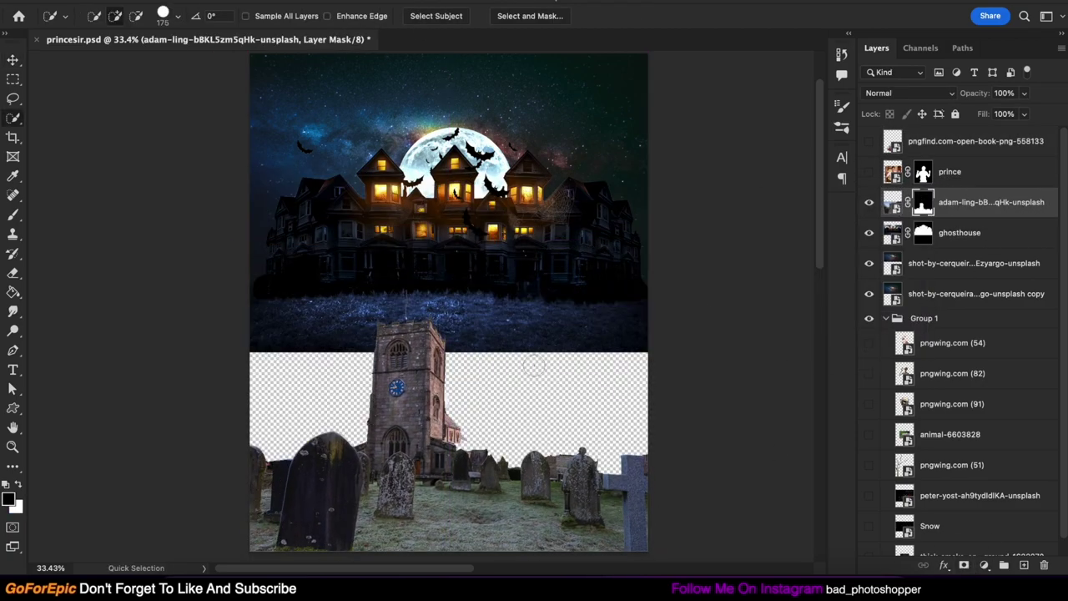
key("b")
- Show the man and move the open book down in front of him
key("v")
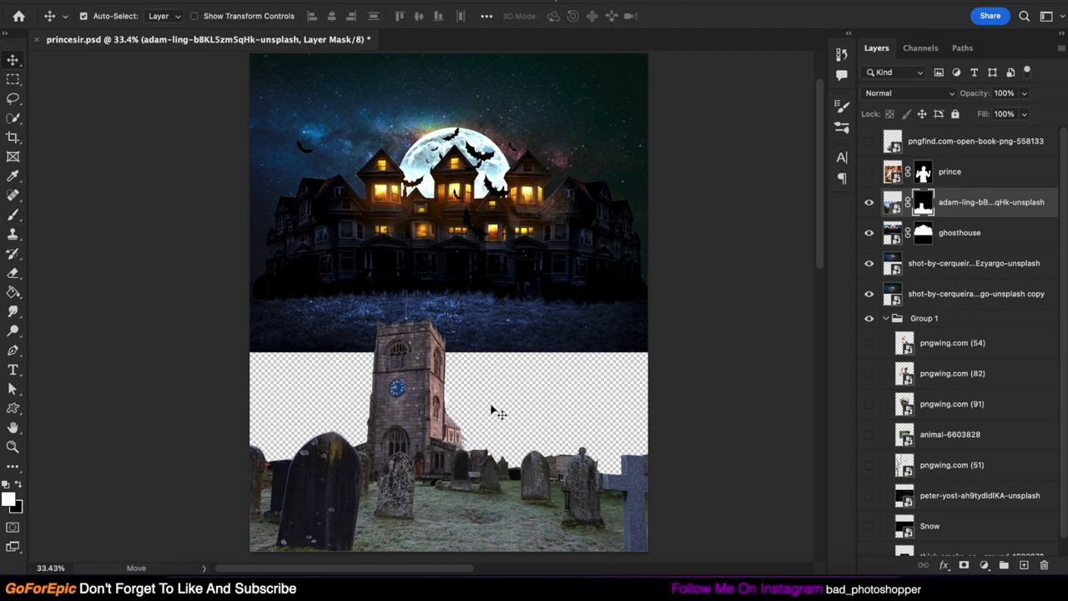
left_click(869, 172)
scroll(935, 357, "down", 1)
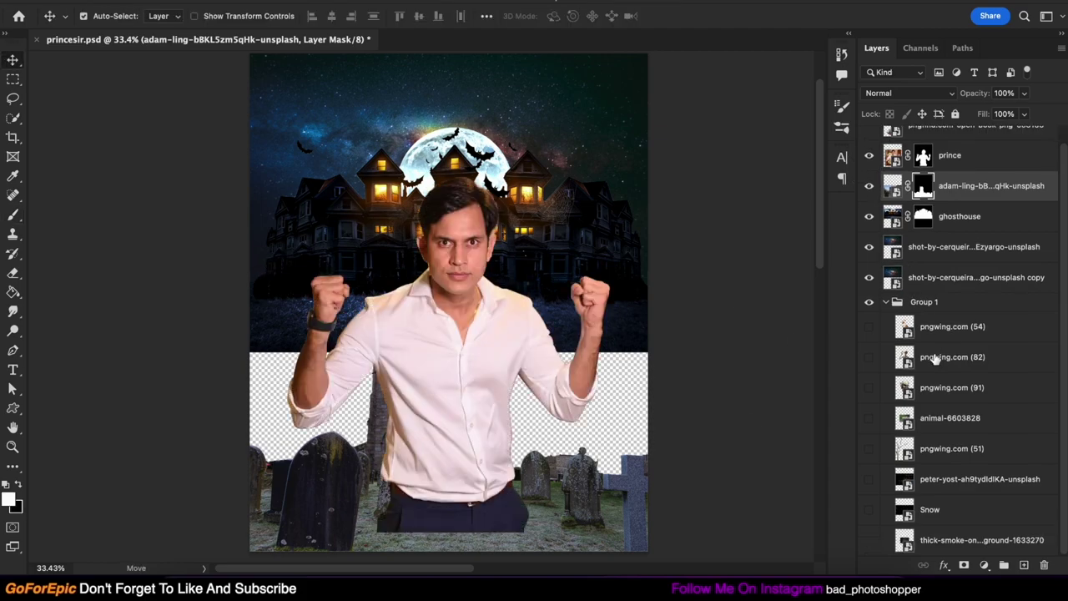
scroll(945, 548, "up", 1)
left_click(869, 141)
left_click_drag(483, 474, 463, 541)
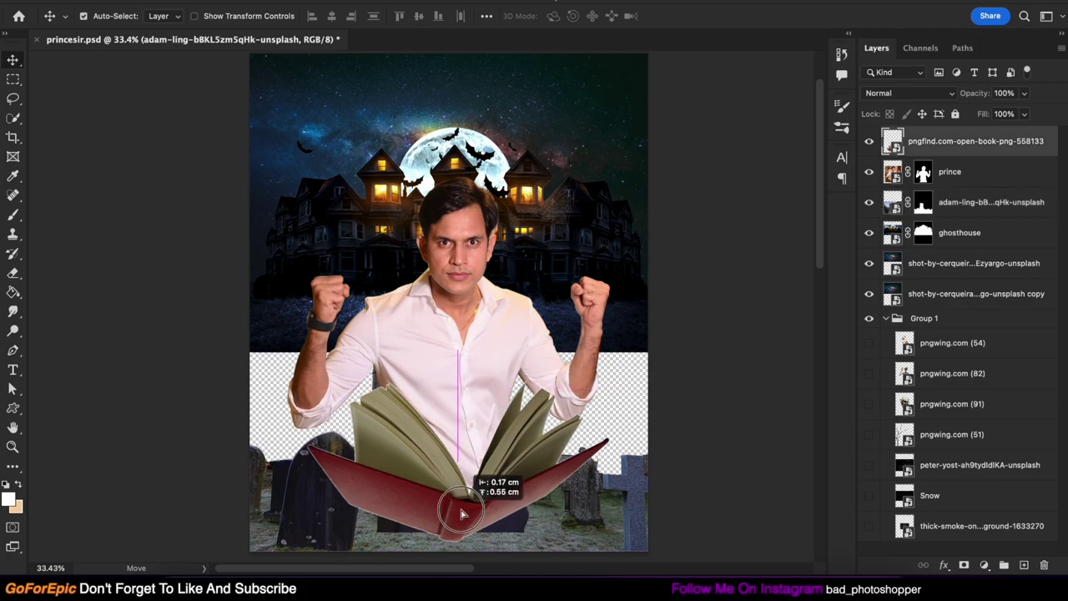
- Add a black Solid Color fill layer as the backdrop above Group 1
left_click(924, 318)
left_click(983, 565)
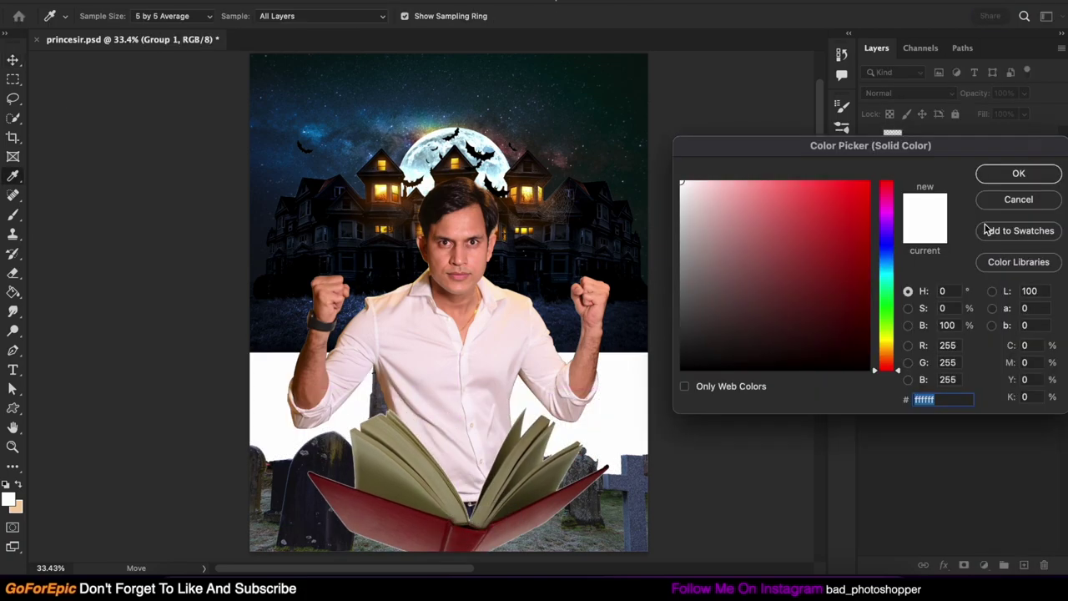
left_click(1018, 172)
- Add a clipped Hue/Saturation Colorize tint (210, 30, -24), then hide book and man
left_click(985, 202)
left_click(983, 564)
left_click(989, 368)
left_click(737, 295)
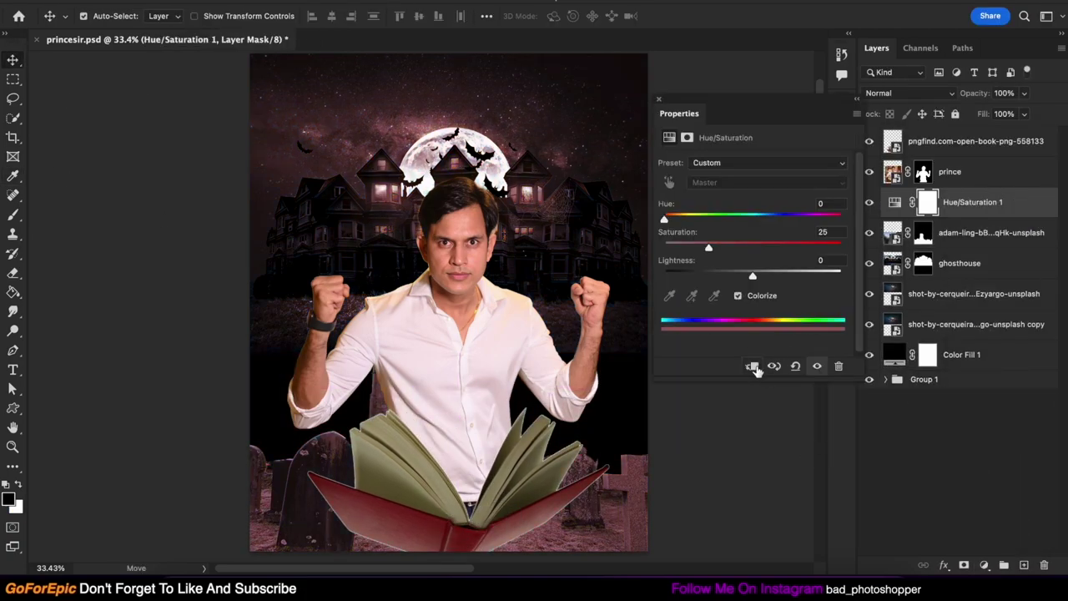
left_click(751, 365)
left_click_drag(666, 218, 785, 219)
left_click_drag(737, 248, 717, 248)
left_click_drag(752, 275, 731, 275)
left_click_drag(786, 218, 768, 218)
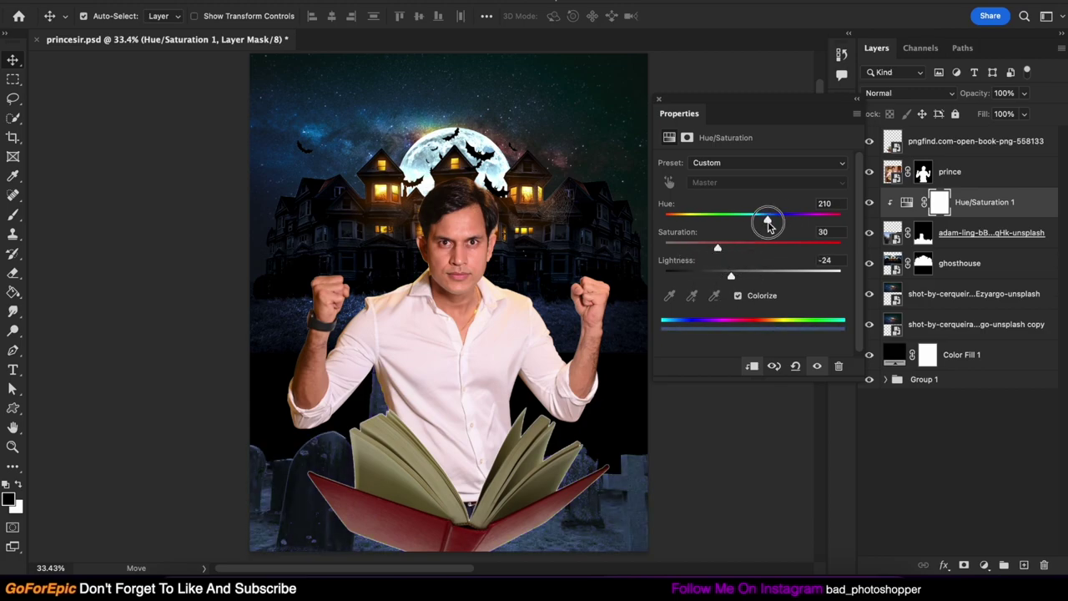
left_click(658, 99)
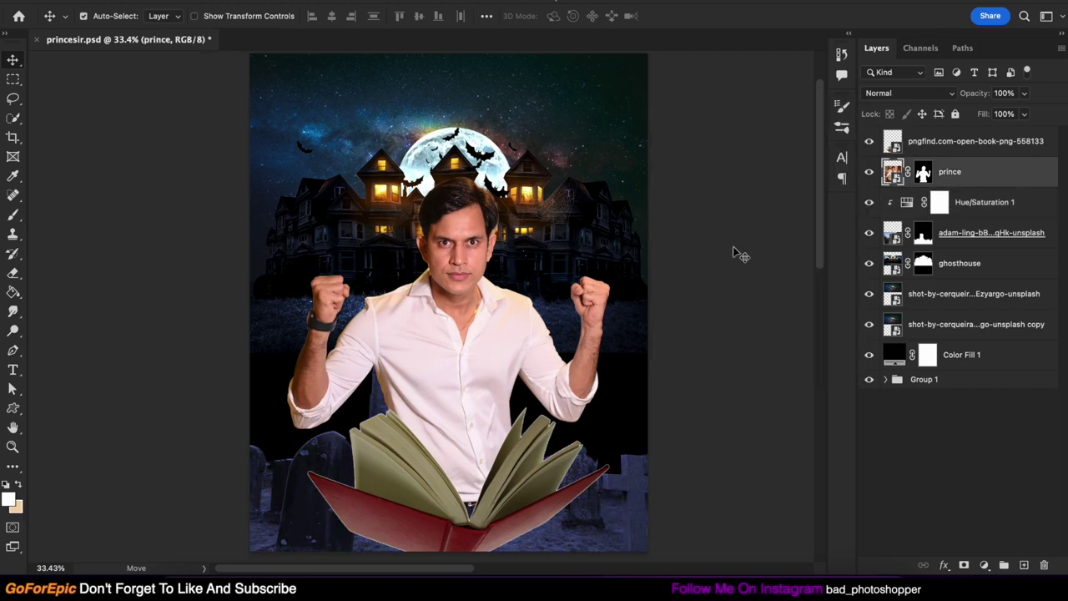
left_click(976, 141)
left_click_drag(868, 172, 870, 144)
- Brush the house mask to fade the grass's lower edge into black
left_click(554, 394)
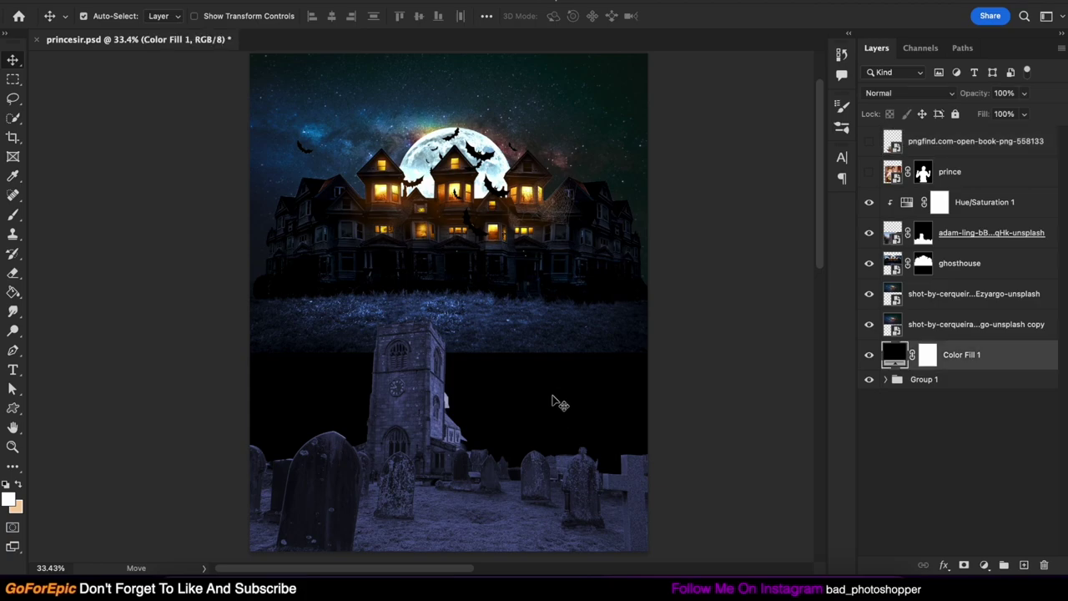
left_click(643, 429)
key("b")
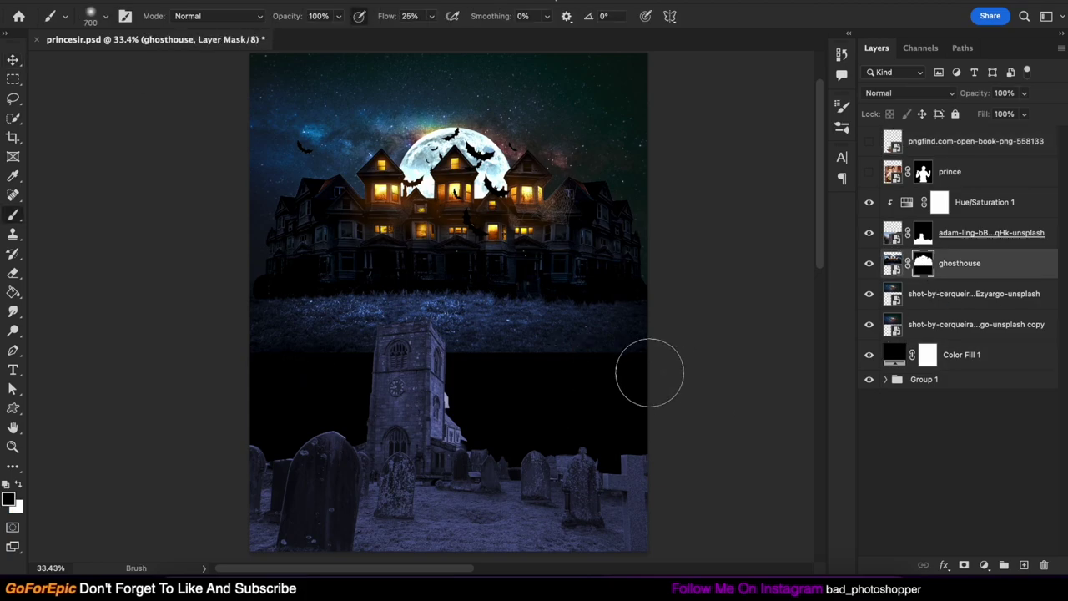
key("bracketleft")
left_click_drag(650, 372, 225, 375)
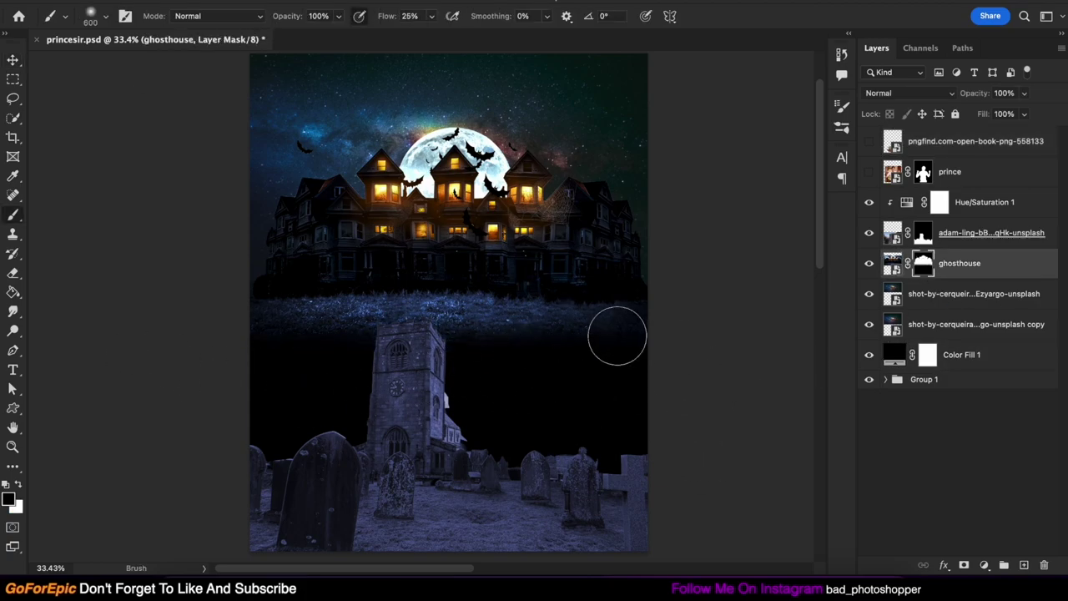
- Duplicate the house layer, move the copy below the original and stretch its grass band
key("v")
key("ctrl+j")
key("ctrl+t")
left_click_drag(508, 312, 507, 359)
key("Return")
left_click_drag(959, 263, 917, 317)
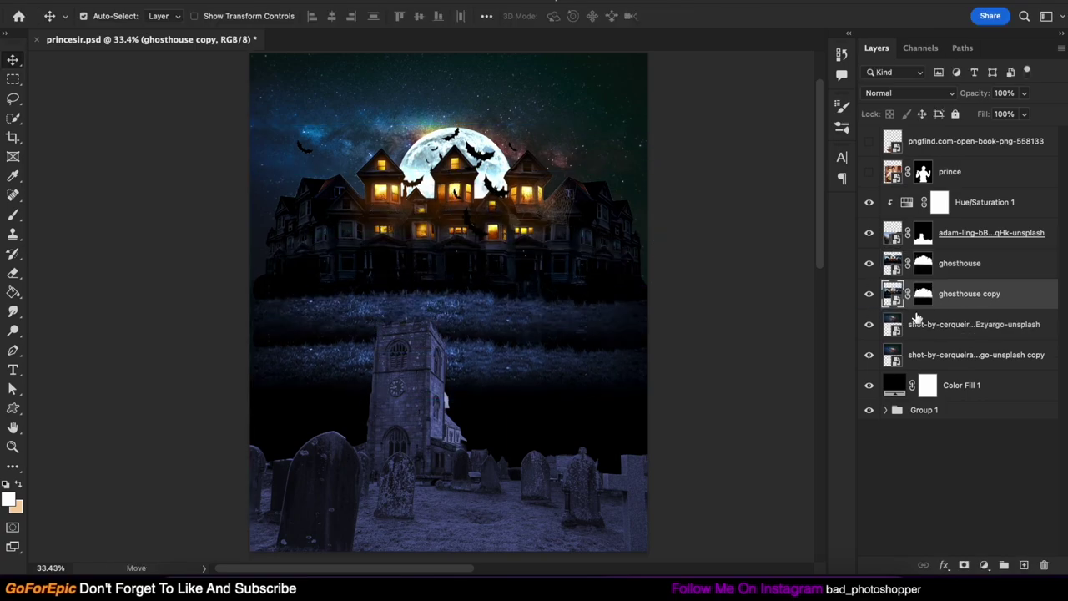
left_click_drag(492, 364, 484, 339)
key("ctrl+t")
left_click_drag(453, 417, 475, 262)
key("Return")
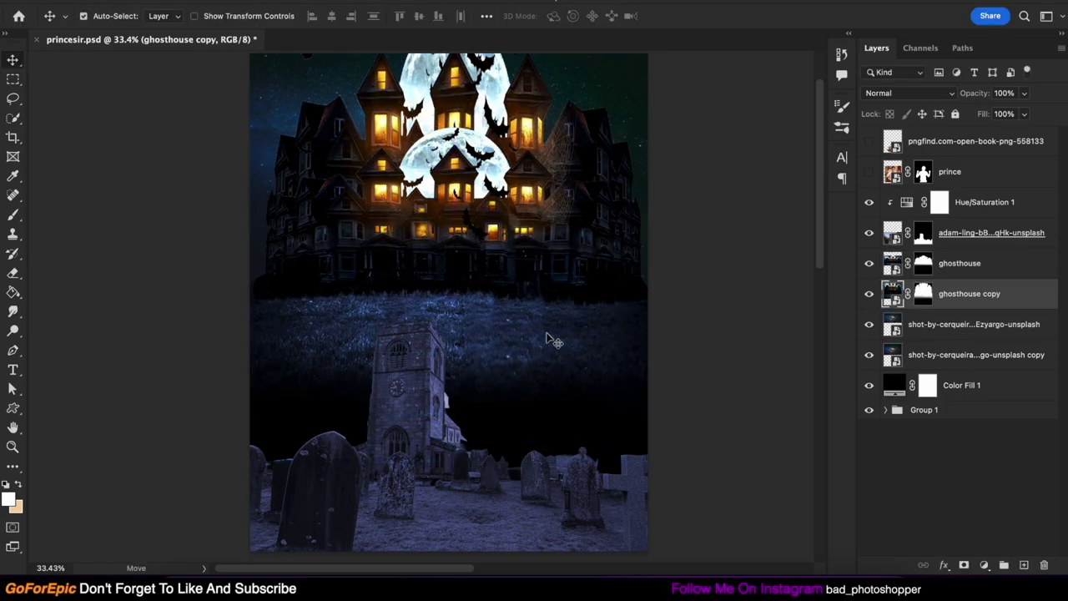
- Paint away the duplicated house top on the copy's mask
scroll(546, 234, "down", 1)
left_click(923, 293)
key("b")
left_click_drag(413, 75, 619, 99)
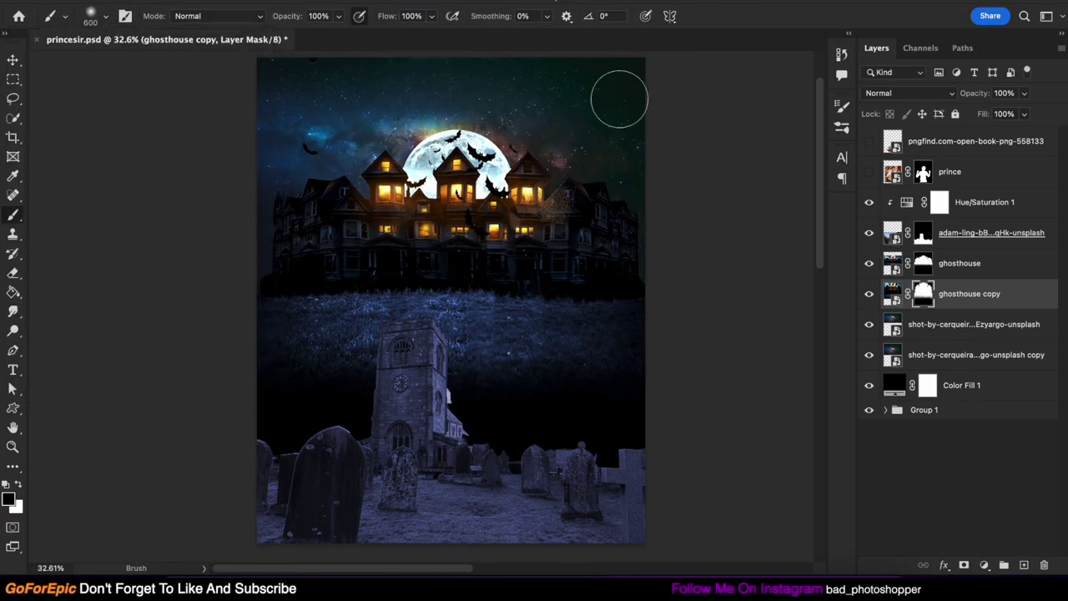
- Make another grass copy, move it lower and reorder it in the stack
key("v")
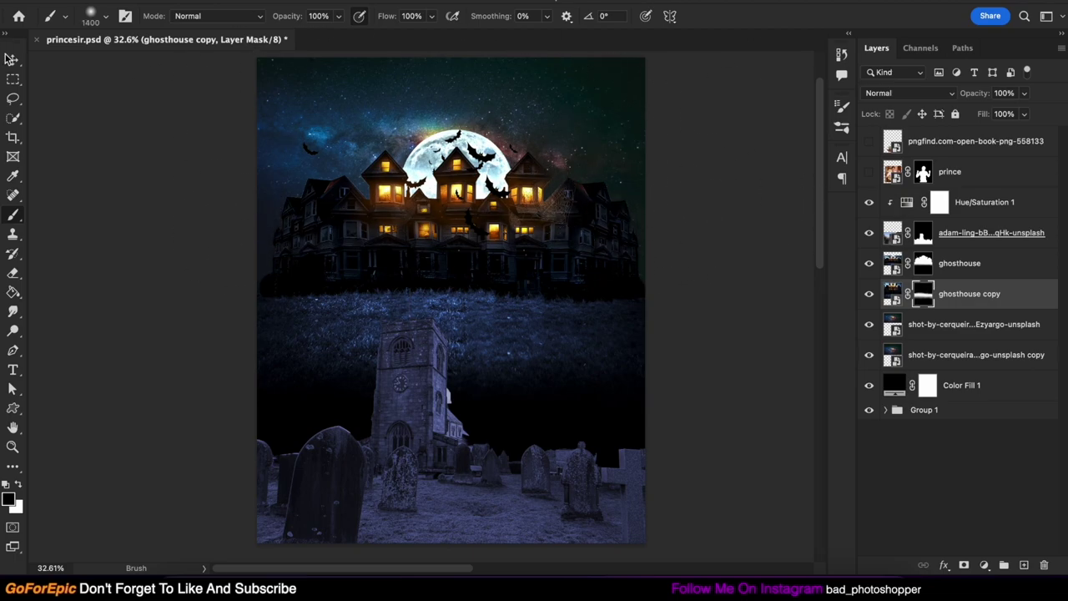
key("ctrl+j")
key("ctrl+t")
left_click_drag(477, 301, 477, 381)
key("Return")
left_click_drag(972, 294, 988, 331)
left_click_drag(501, 354, 505, 406)
- Send a third grass copy below the second and stretch it taller
key("ctrl+j")
key("ctrl+t")
key("Return")
key("ctrl+bracketleft")
key("ctrl+t")
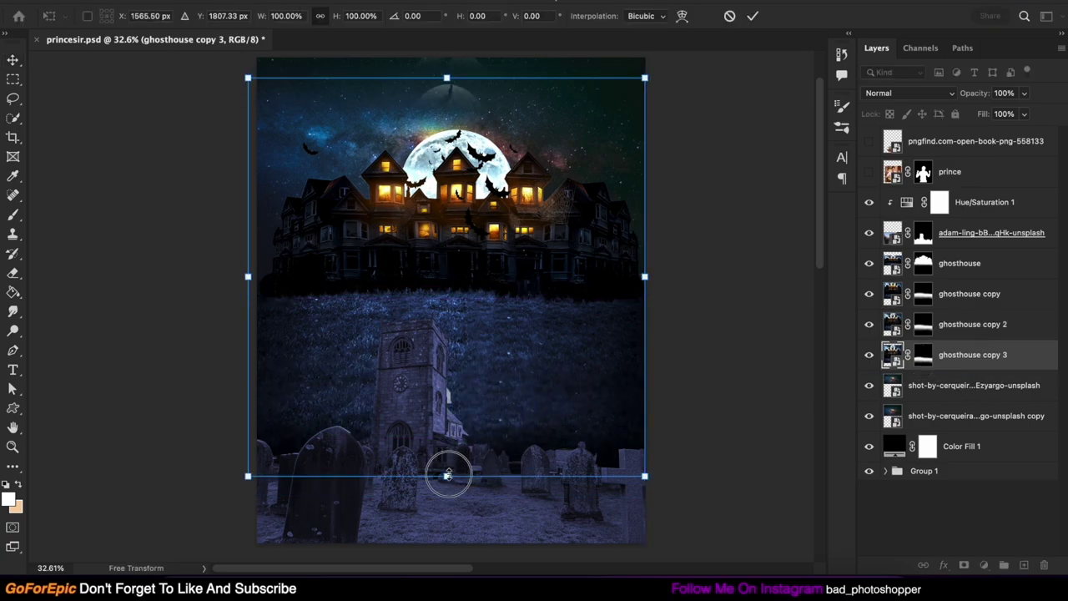
left_click_drag(448, 472, 476, 243)
left_click_drag(463, 509, 453, 512)
key("Return")
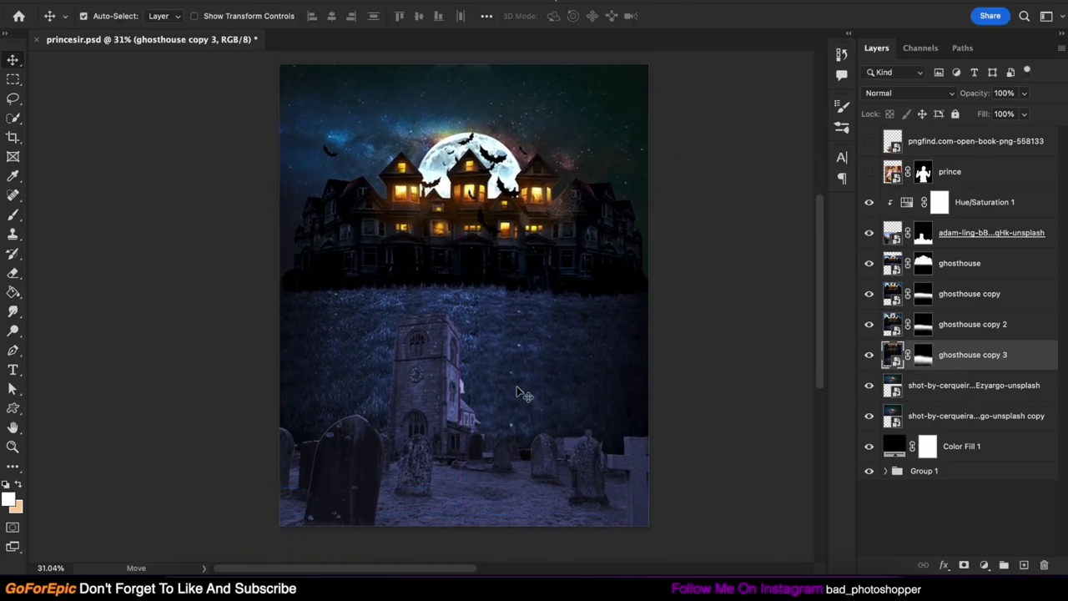
left_click_drag(520, 389, 511, 347)
left_click(434, 368)
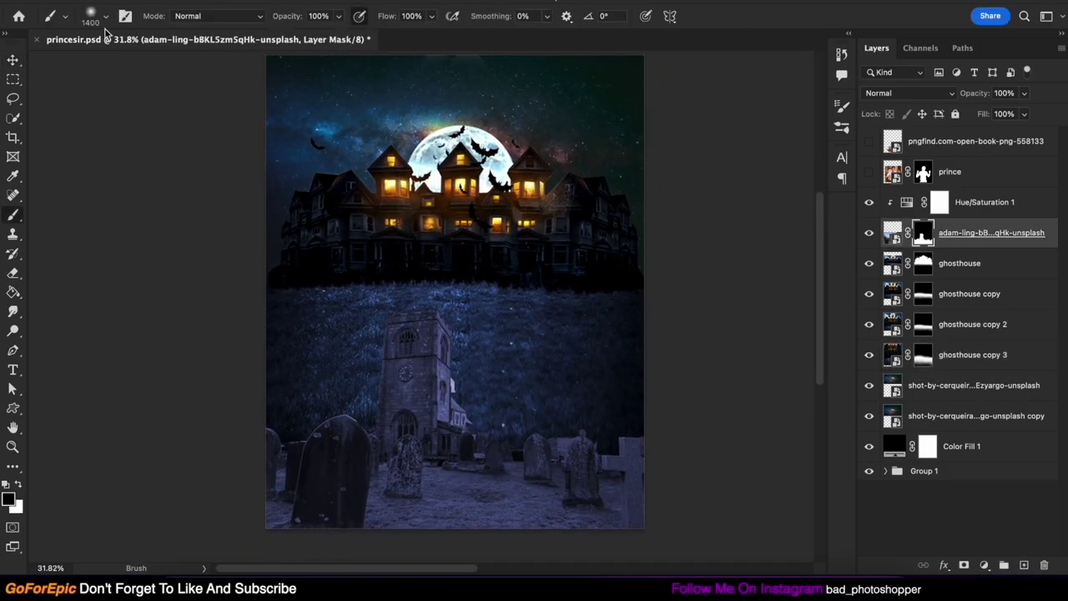
- Paint black on the graveyard mask to hide the church
key("b")
left_click_drag(429, 317, 410, 347)
key("bracketleft")
key("bracketleft")
key("bracketleft")
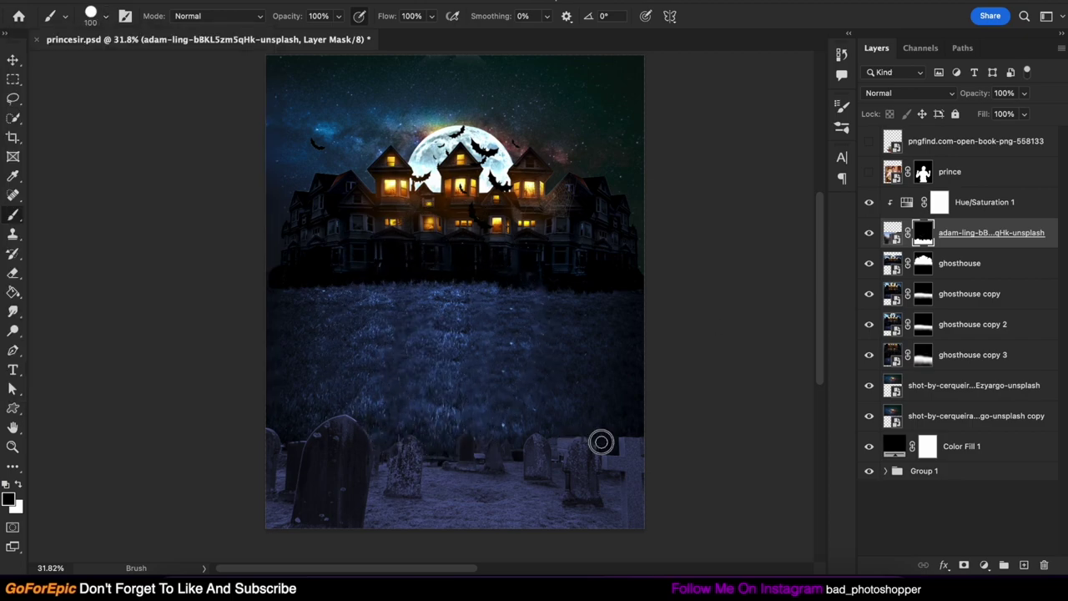
key("v")
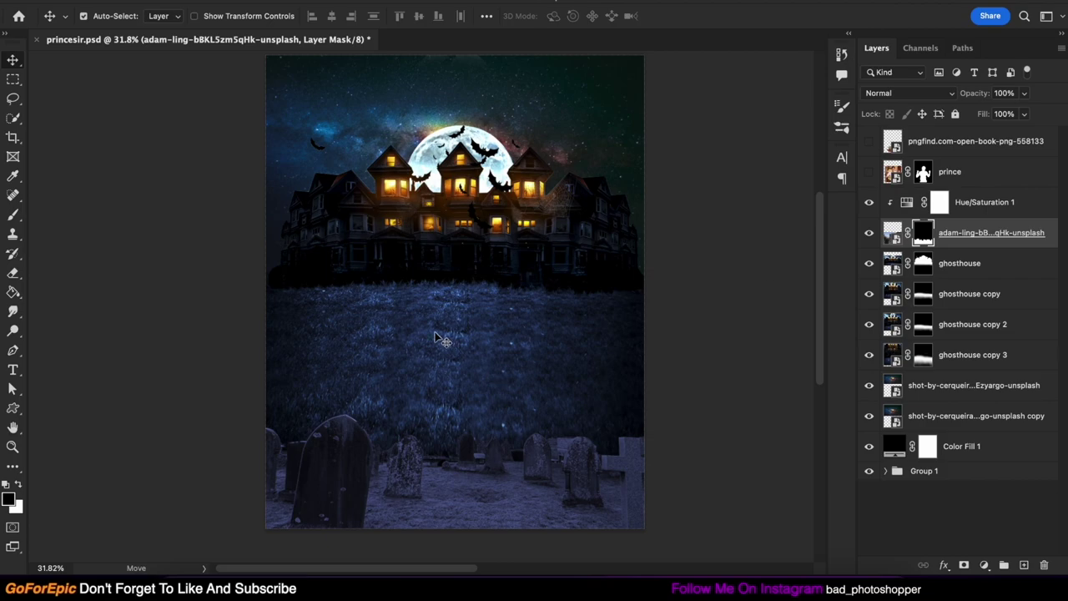
- Show the man's photo layer again and reposition it
left_click(434, 334)
left_click(869, 172)
left_click_drag(441, 353, 477, 413)
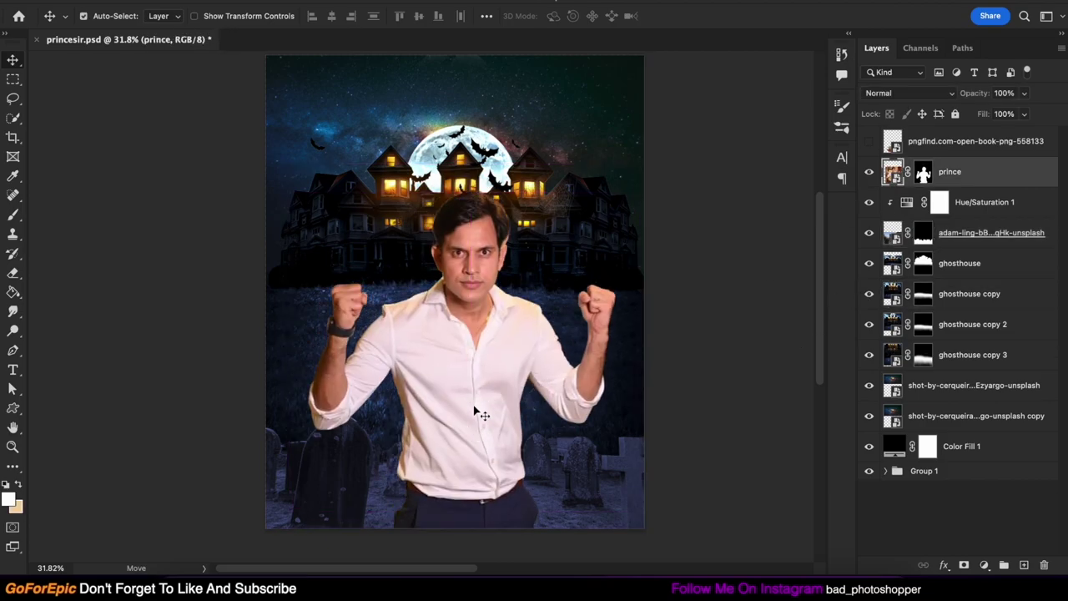
- Resize ghosthouse copy 5 slightly left and soft-brush its top edge away on a mask
left_click(567, 239)
key("ctrl+t")
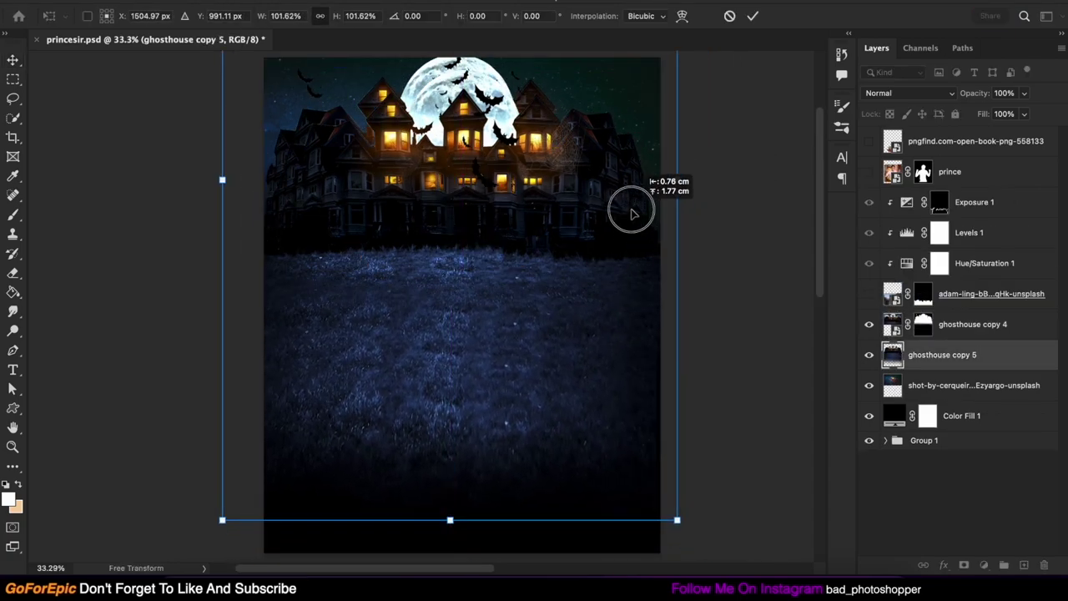
mouse_move(694, 205)
left_mouse_down()
mouse_move(623, 223)
mouse_move(600, 253)
left_mouse_up()
key("Return")
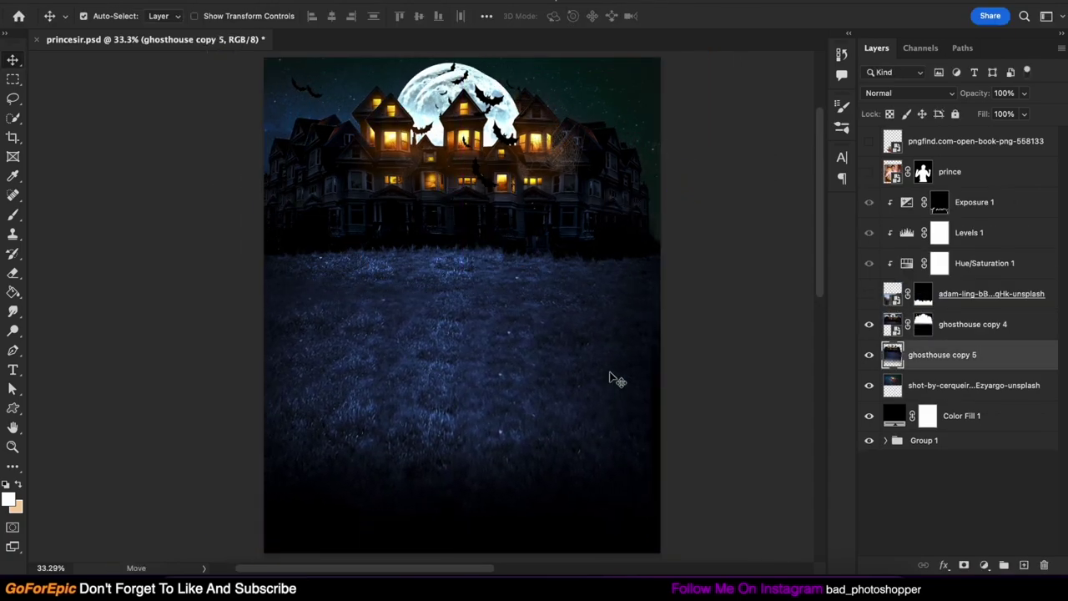
key("b")
left_click_drag(564, 132, 293, 42)
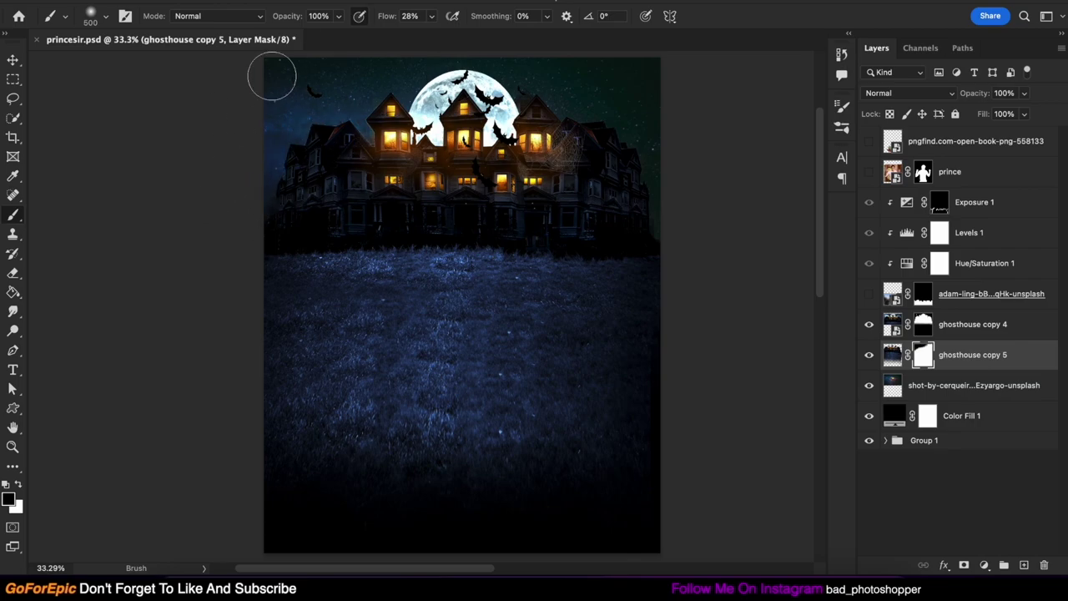
left_click_drag(451, 208, 492, 85)
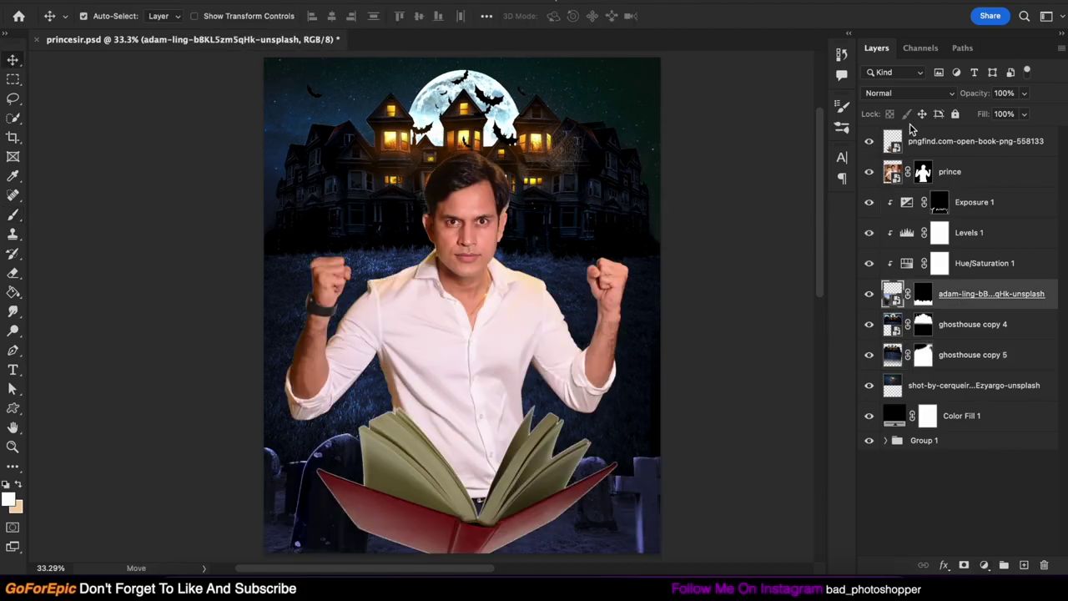
- Add an Exposure layer at -5.21, masking it to keep lower-right gravestones faintly visible
left_click(988, 329)
left_click_drag(753, 201, 698, 218)
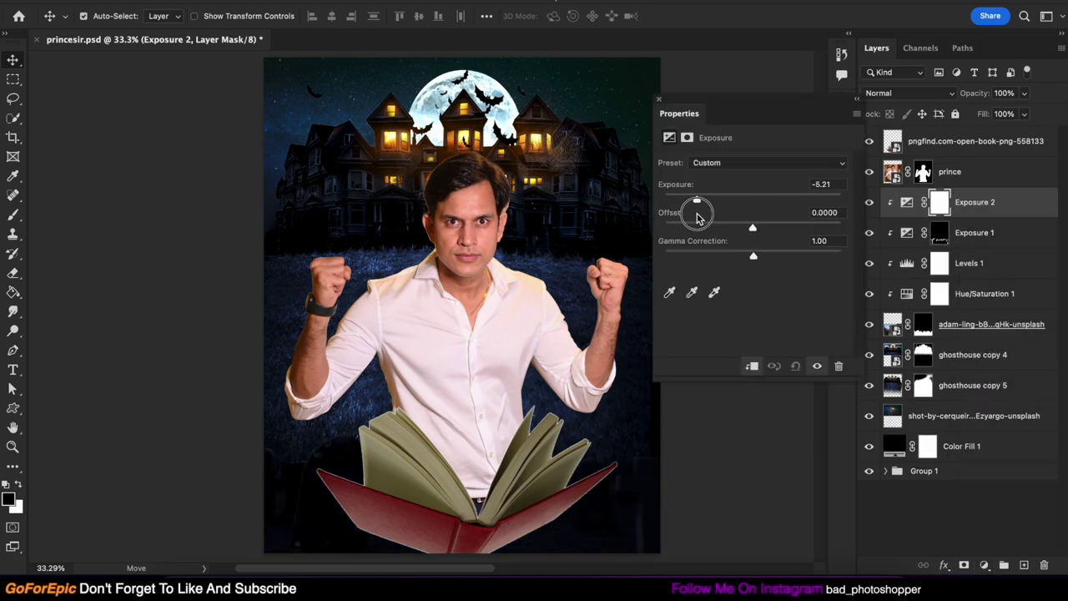
left_click(936, 201)
key("b")
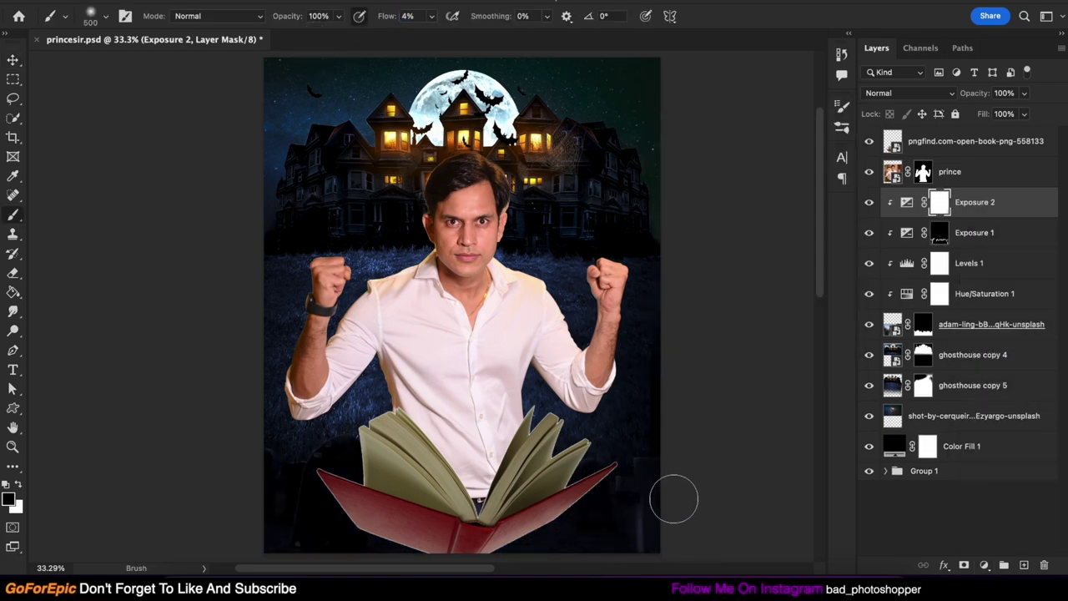
left_click_drag(618, 484, 662, 559)
scroll(626, 472, "down", 1)
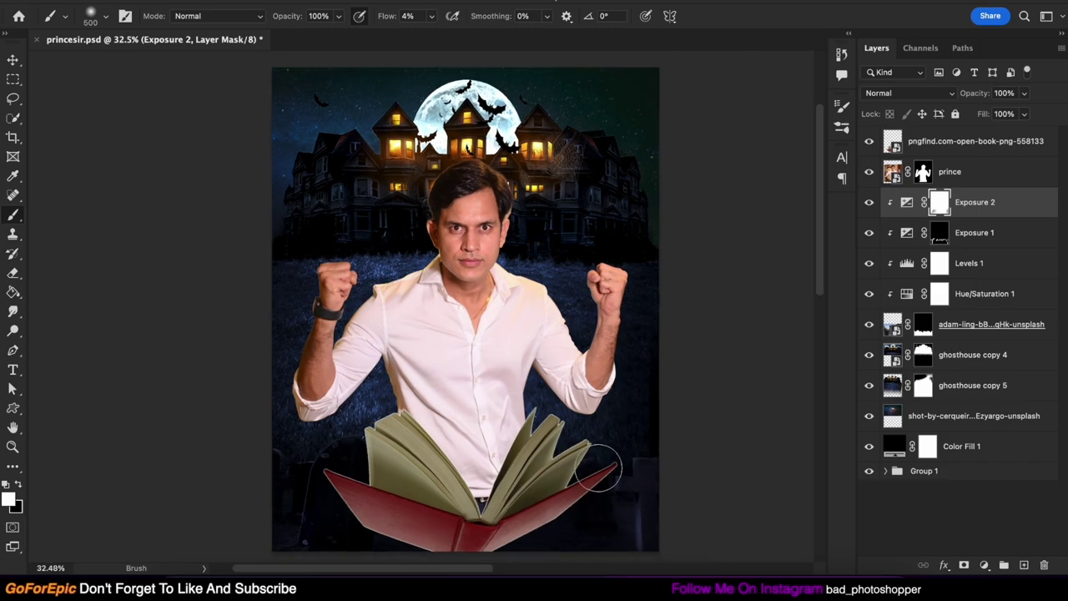
- Select the prince layer and add a Brightness/Contrast adjustment above it
key("v")
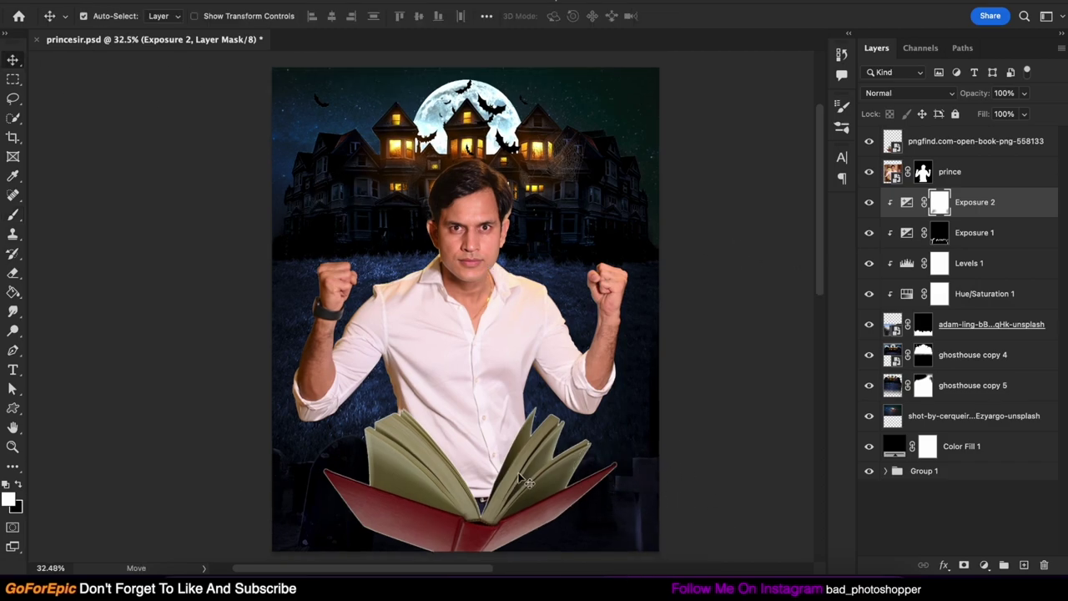
left_click(520, 476)
left_click(524, 321)
left_click(984, 564)
- Try a Brightness/Contrast adjustment on the man, then delete it
left_click(1010, 282)
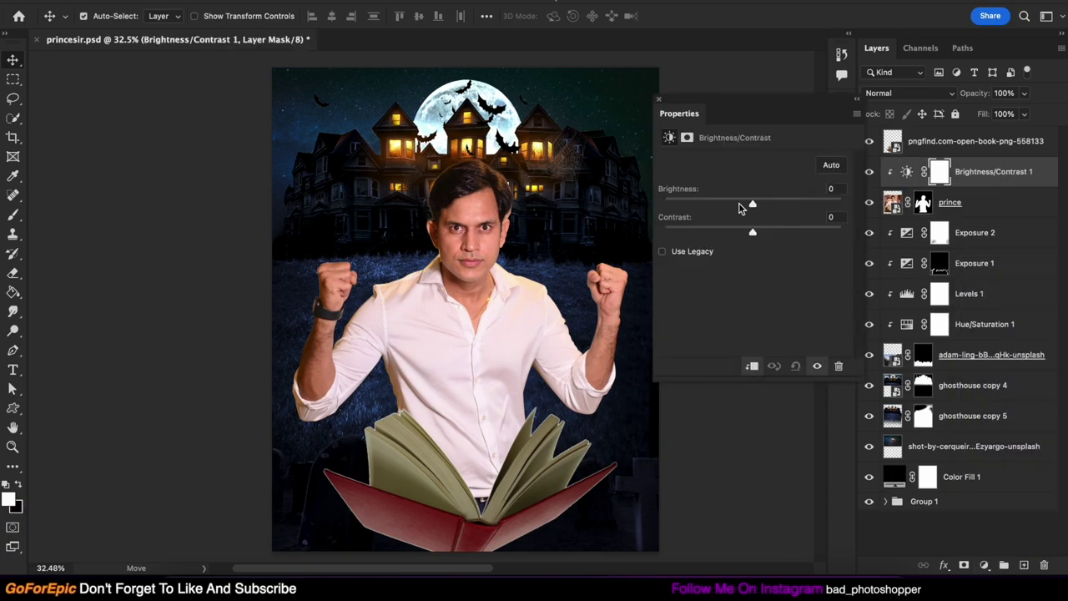
mouse_move(750, 204)
left_mouse_down()
mouse_move(714, 204)
mouse_move(776, 231)
left_mouse_up()
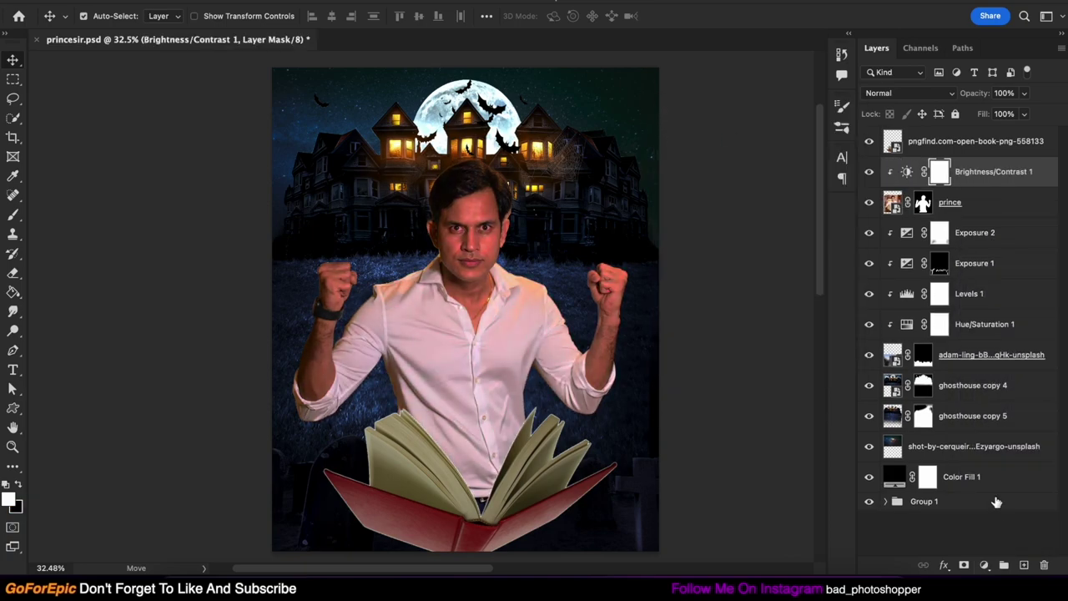
left_click_drag(993, 172, 1044, 564)
- In Camera Raw, cool Temperature to -66 and lower Exposure to -1.80 and Whites
key("ctrl+shift+a")
left_click_drag(845, 216, 797, 218)
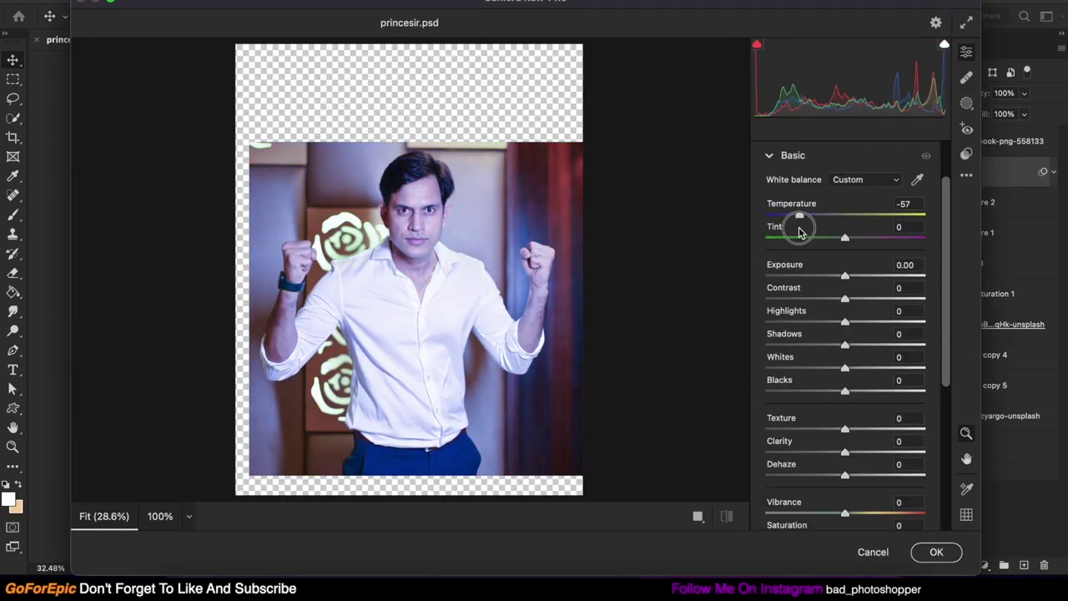
left_click_drag(845, 275, 816, 276)
left_click_drag(845, 368, 781, 368)
mouse_move(844, 390)
left_mouse_down()
mouse_move(853, 390)
mouse_move(856, 424)
left_mouse_up()
mouse_move(844, 445)
left_mouse_down()
mouse_move(859, 446)
mouse_move(857, 473)
mouse_move(850, 466)
left_mouse_up()
scroll(857, 472, "down", 2)
- Adjust the tone curve's lights and darks, lower Highlights, and apply the Camera Raw grade
left_click(851, 494)
mouse_move(844, 425)
left_mouse_down()
mouse_move(855, 425)
mouse_move(838, 448)
mouse_move(852, 471)
left_mouse_up()
left_click_drag(845, 494, 829, 494)
scroll(842, 359, "up", 5)
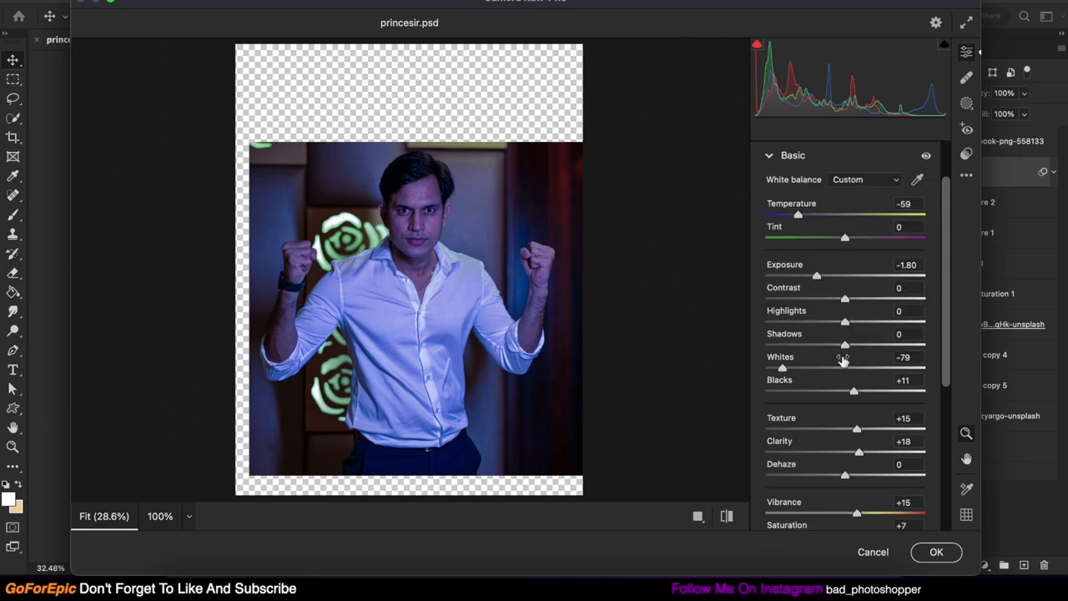
left_click_drag(840, 324, 818, 321)
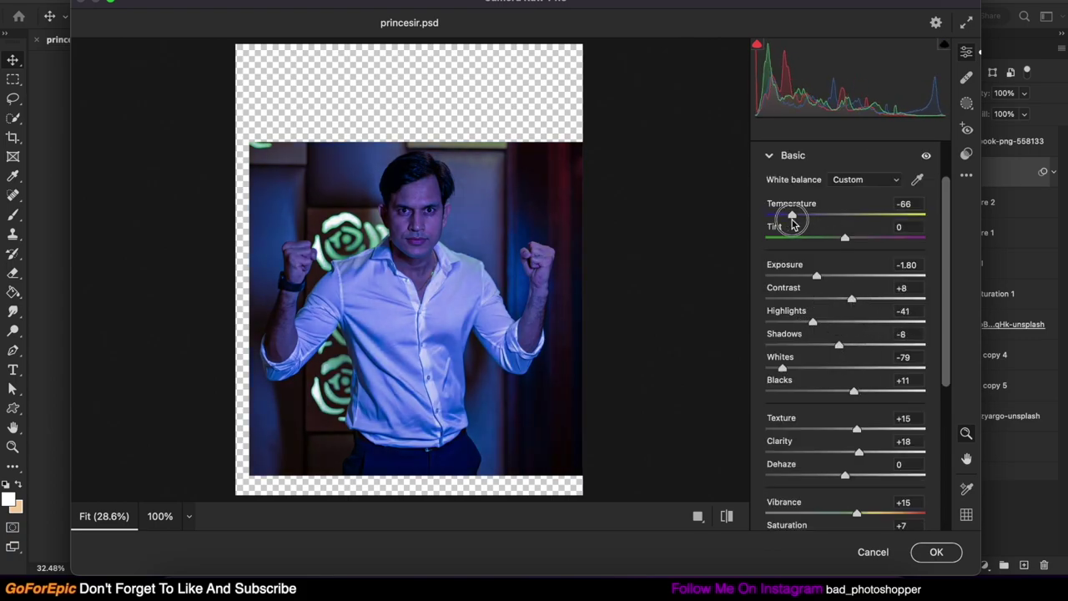
key("Return")
- Compare the Camera Raw filter on and off, then add a clipped colorized Hue/Saturation with inverted mask
left_click(899, 200)
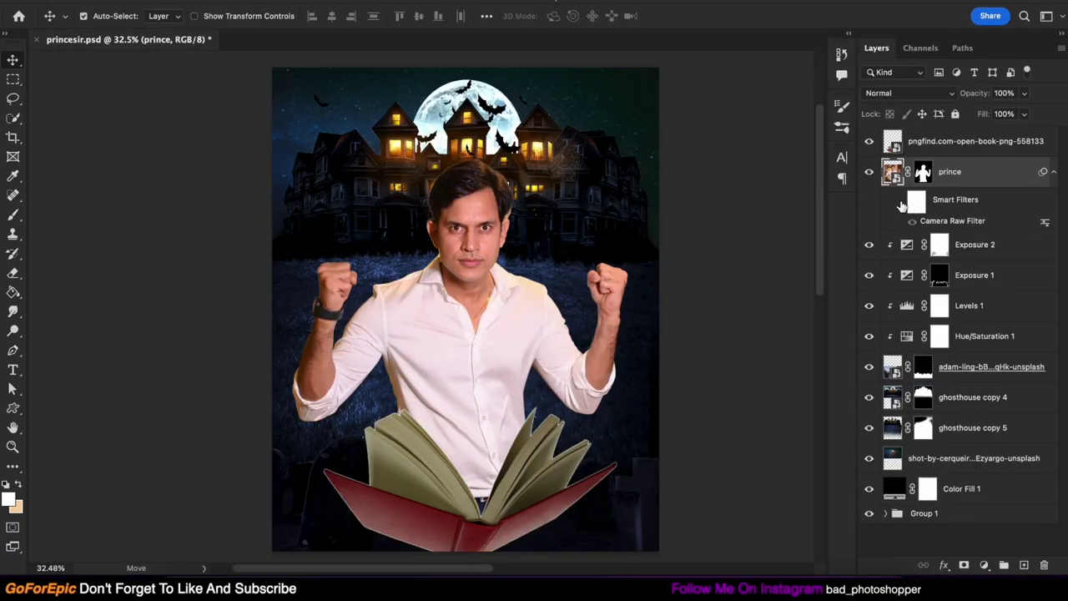
left_click(899, 200)
left_click(983, 565)
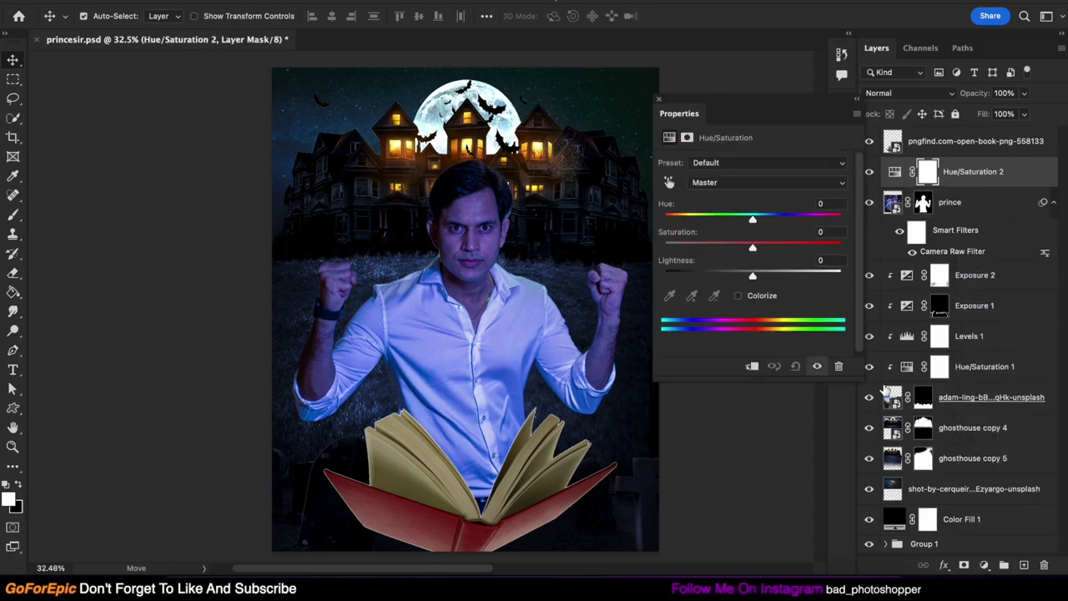
left_click(738, 295)
left_click_drag(752, 276, 744, 276)
left_click(659, 104)
key("ctrl+i")
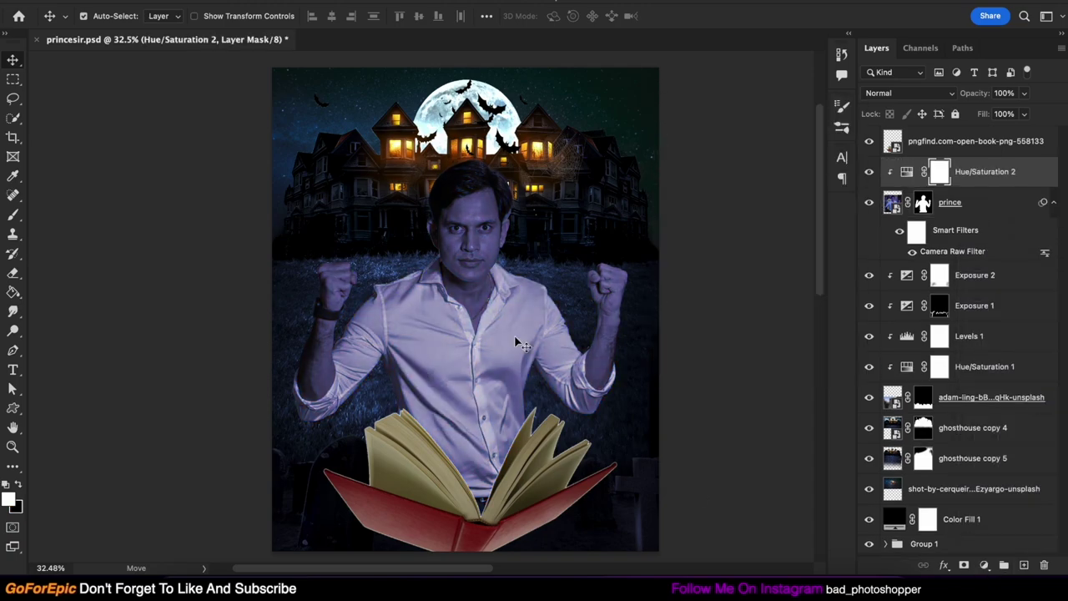
- Paint white on the Hue/Saturation mask to reveal the tint on the man's face
key("b")
left_click_drag(501, 284, 534, 367)
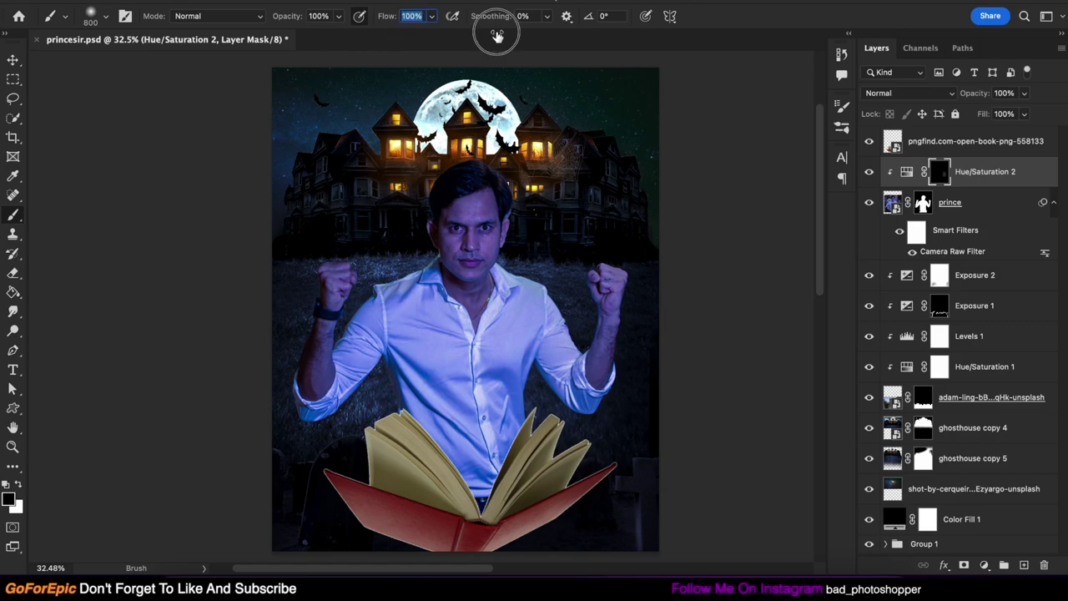
key("x")
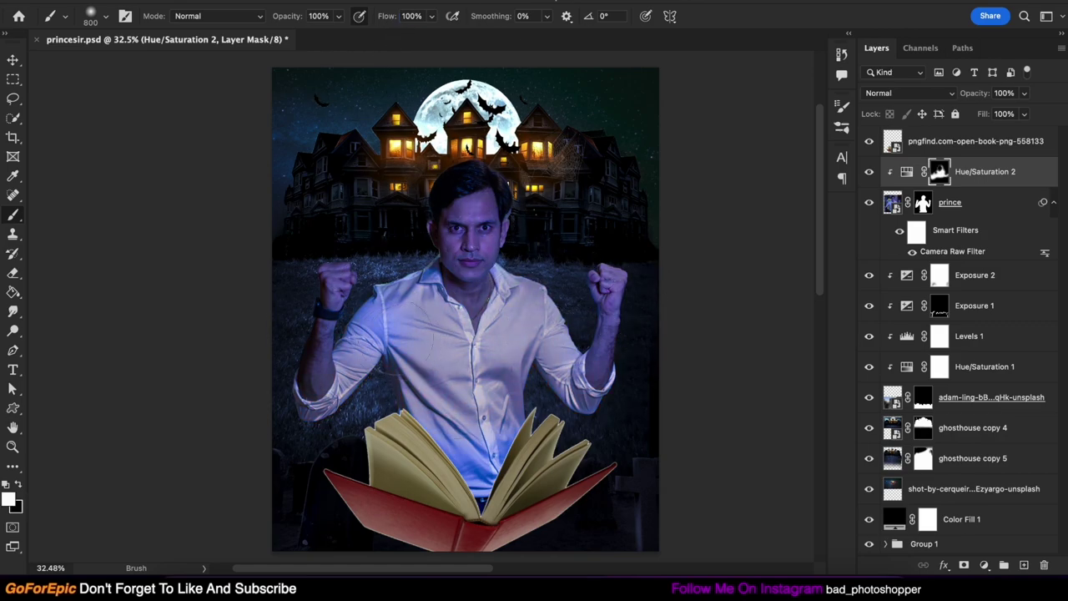
- Add an Exposure adjustment on the book layer at -2.52 to darken it
key("v")
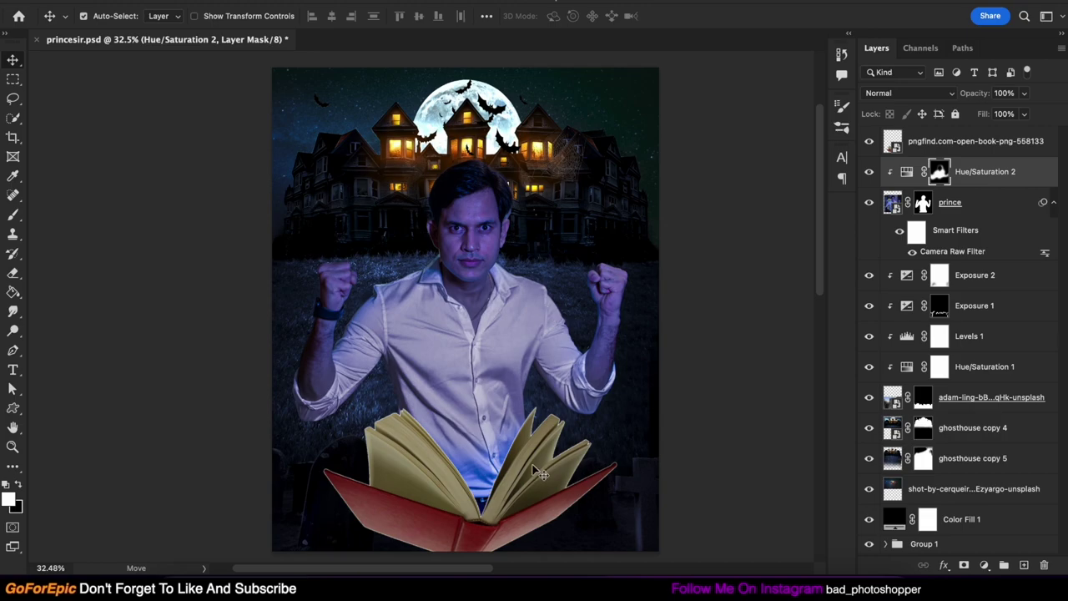
left_click(976, 141)
left_click(983, 565)
left_click(943, 323)
mouse_move(753, 199)
left_mouse_down()
mouse_move(698, 199)
mouse_move(720, 198)
left_mouse_up()
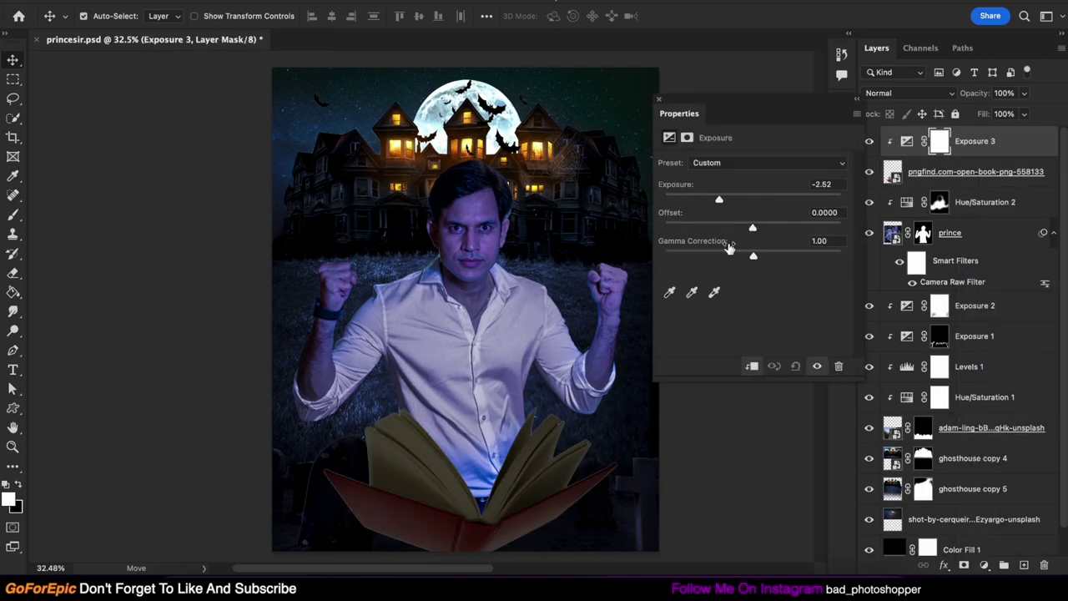
- Try a clipped Levels adjustment on the book, then delete it
left_click(984, 565)
left_click(942, 287)
left_click_drag(844, 272, 824, 273)
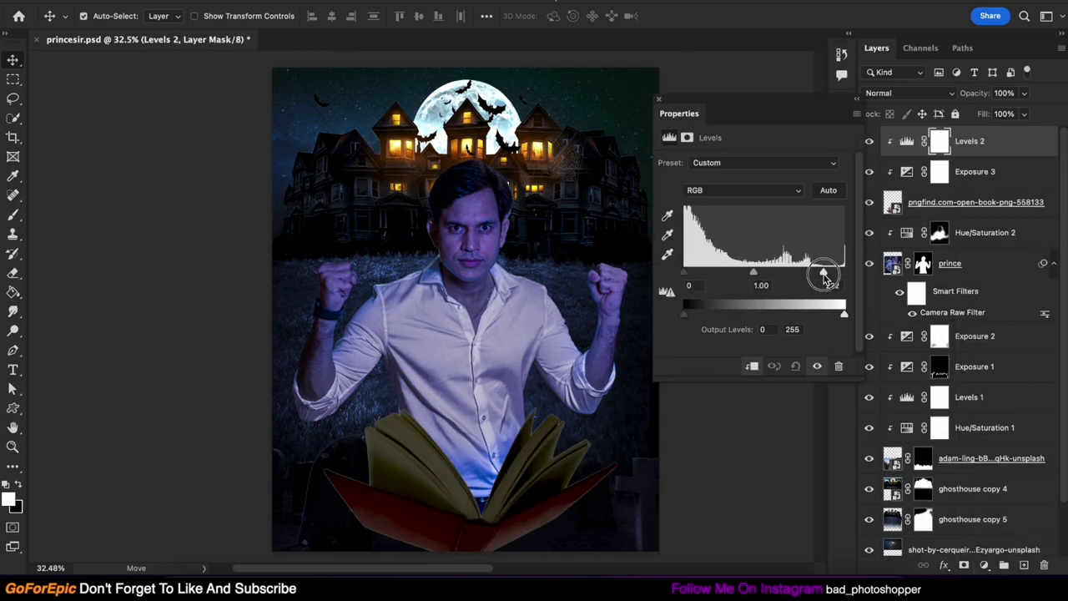
left_click_drag(753, 272, 765, 272)
key("Delete")
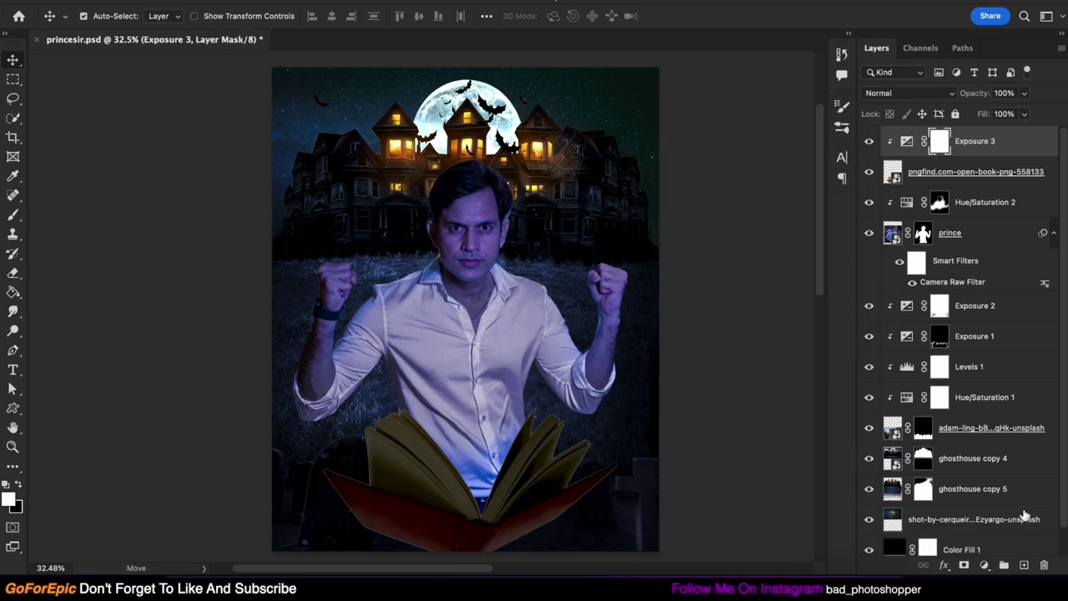
- Add a colorized Hue/Saturation layer on the book with Hue 224, Saturation 48
left_click(984, 565)
left_click(959, 367)
left_click(738, 295)
left_click_drag(667, 218, 787, 232)
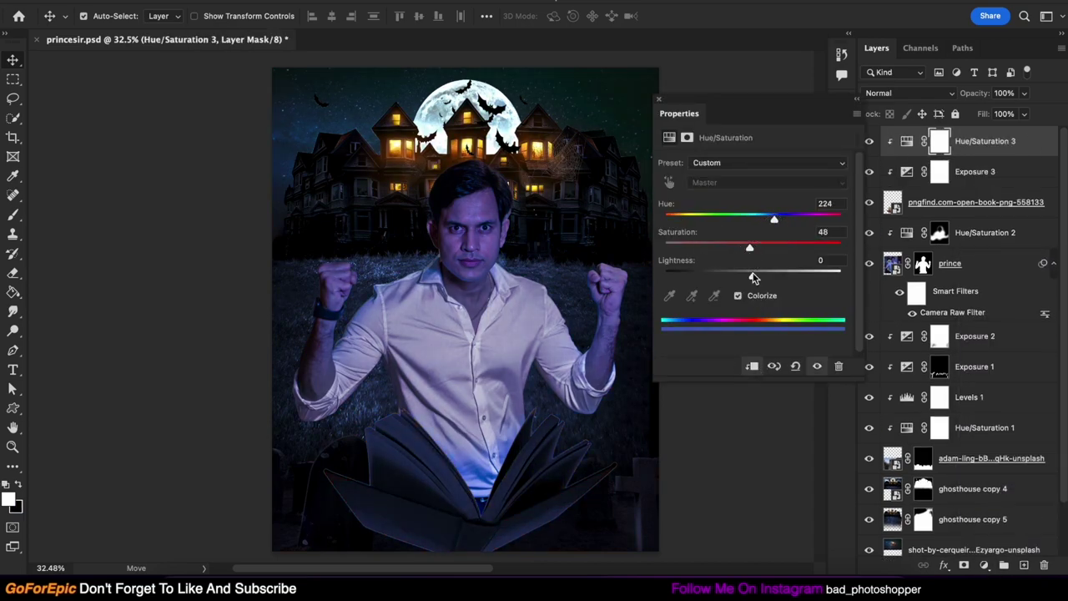
- Paint black on the mask over the cover to keep it red, then select the thick-smoke layer
key("b")
mouse_move(606, 493)
left_mouse_down()
mouse_move(598, 370)
mouse_move(486, 432)
mouse_move(549, 352)
left_mouse_up()
scroll(437, 433, "up", 3)
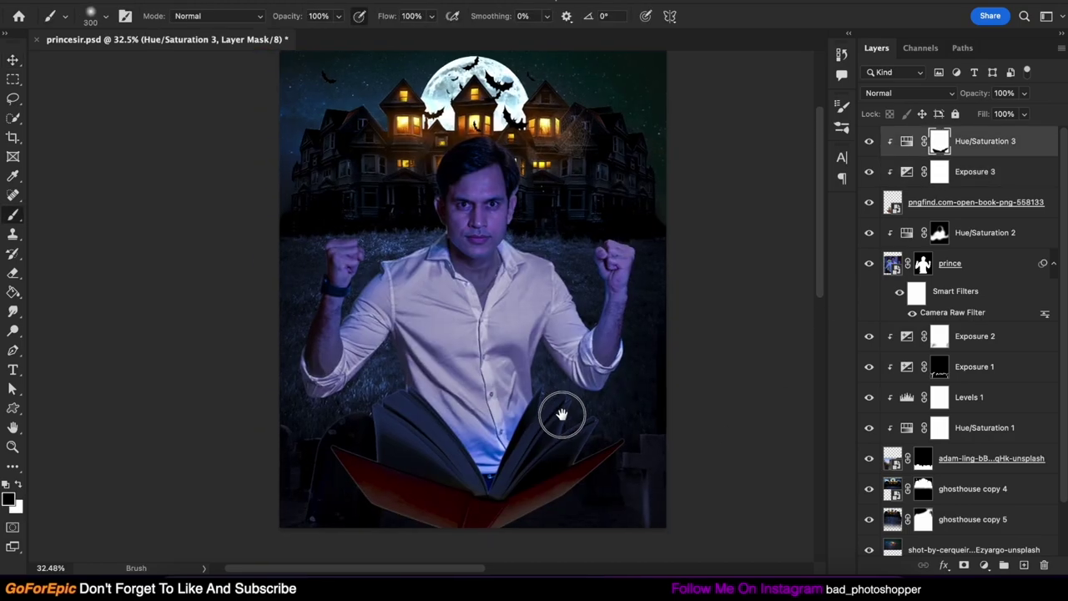
key("v")
scroll(451, 184, "up", 1)
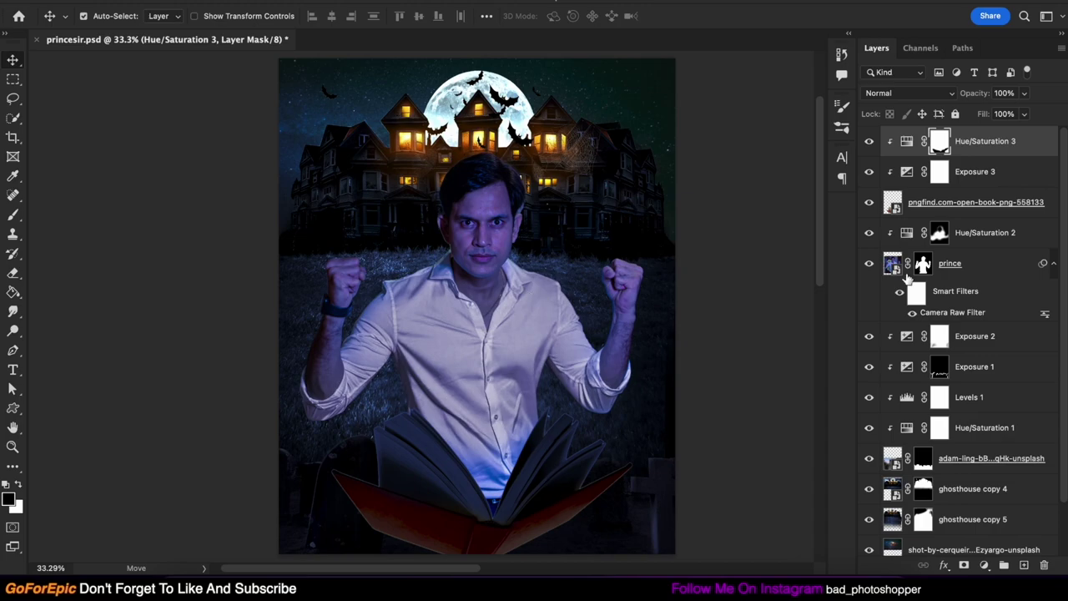
scroll(908, 278, "down", 2)
scroll(918, 334, "down", 3)
left_click(972, 540)
- Move the image layers above Hue/Saturation 3, show the smoke and scale it over the book
left_click(965, 369, "shift")
left_click_drag(966, 370, 980, 219)
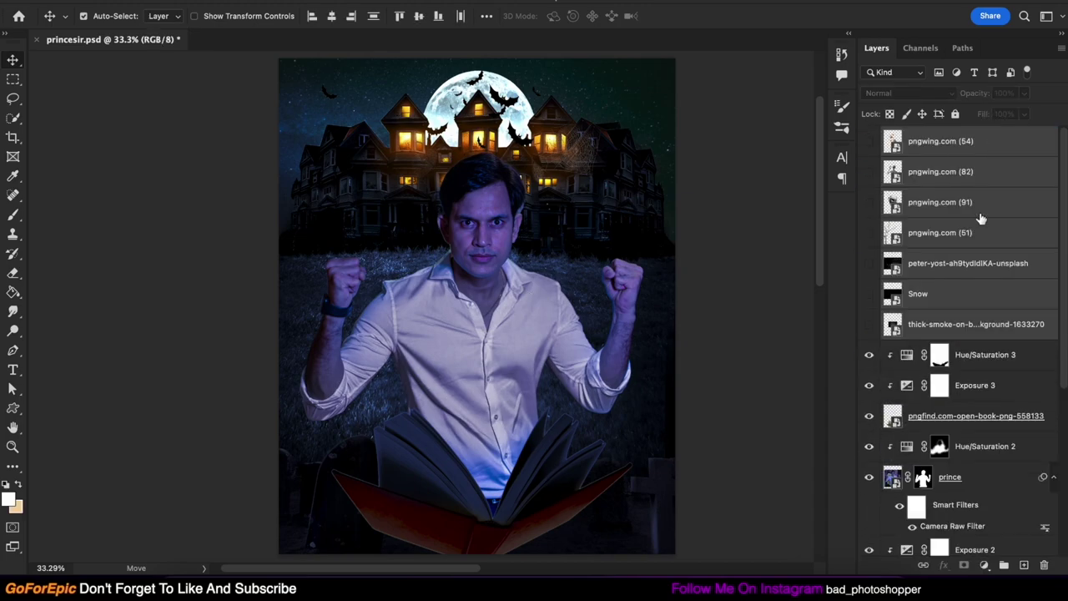
left_click(869, 202)
left_click_drag(488, 309, 492, 459)
key("ctrl+t")
left_click_drag(492, 383, 488, 354)
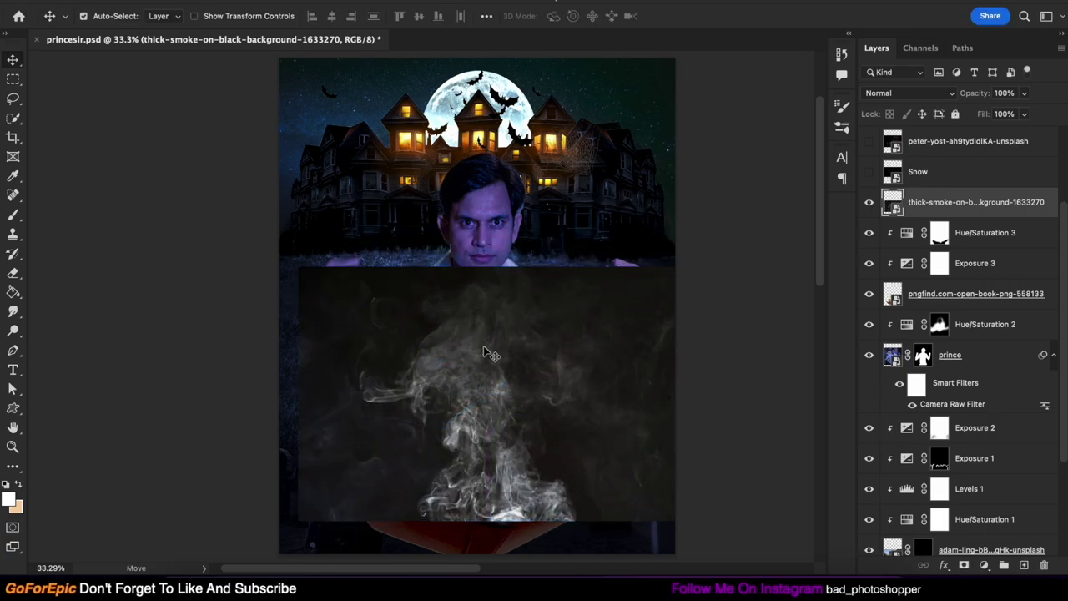
- Set the smoke to Screen blend mode and move it below the open book
left_click(909, 92)
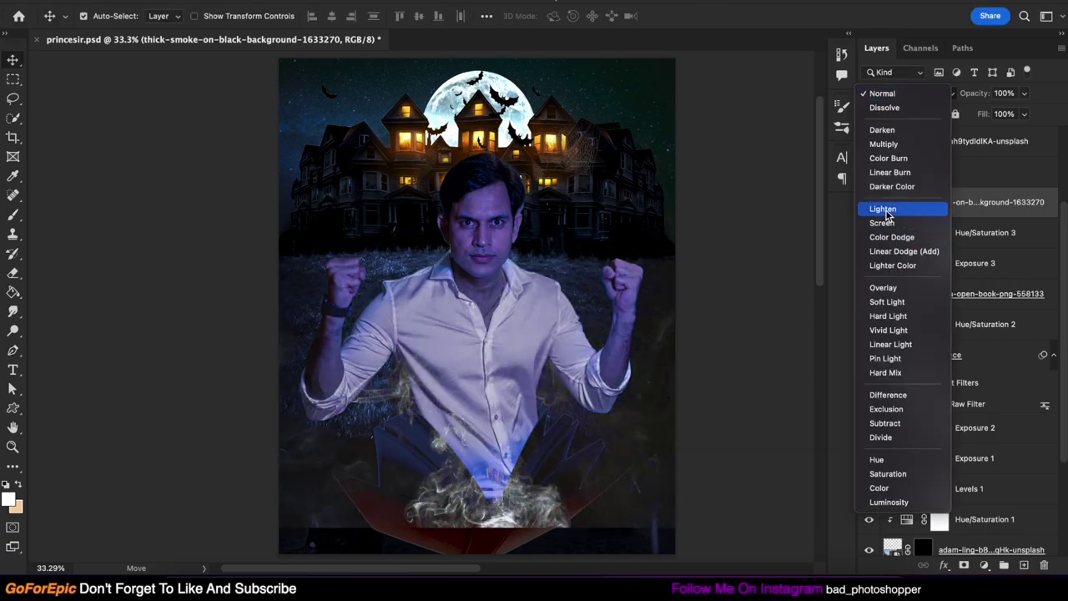
left_click(882, 223)
left_click_drag(973, 207, 973, 308)
- Add an Exposure adjustment at -7.56 clipped to the man
left_click(985, 330)
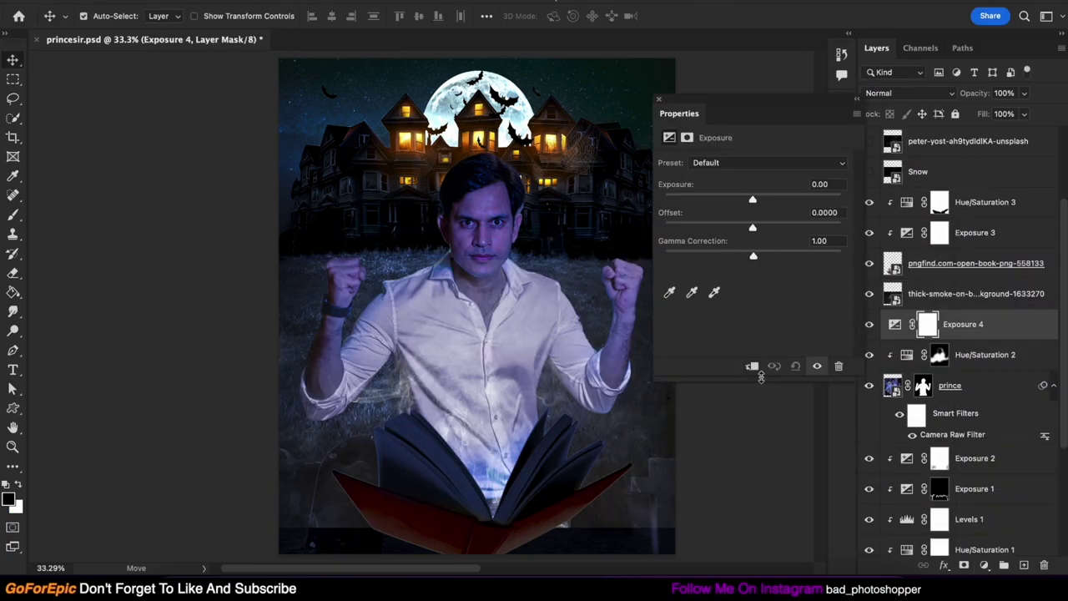
left_click_drag(753, 199, 691, 198)
left_click(752, 365)
left_click(939, 323)
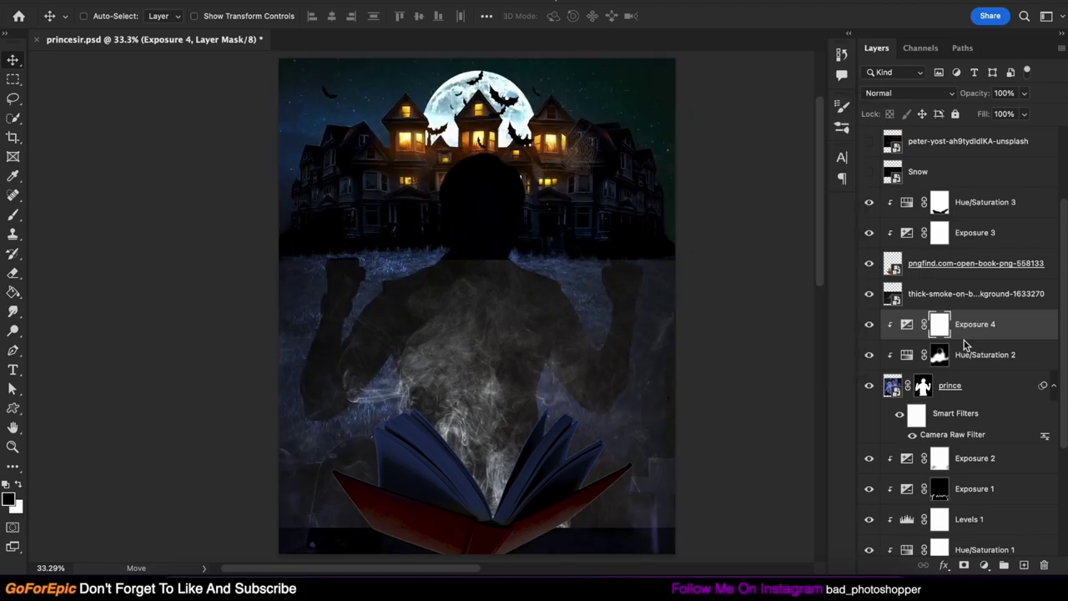
- Invert the Exposure mask and paint darkening onto the man's shirt above the book at 12% flow
key("ctrl+i")
key("b")
key("x")
left_click_drag(538, 483, 489, 507)
key("bracketleft")
key("bracketleft")
key("bracketleft")
key("shift+1")
key("shift+2")
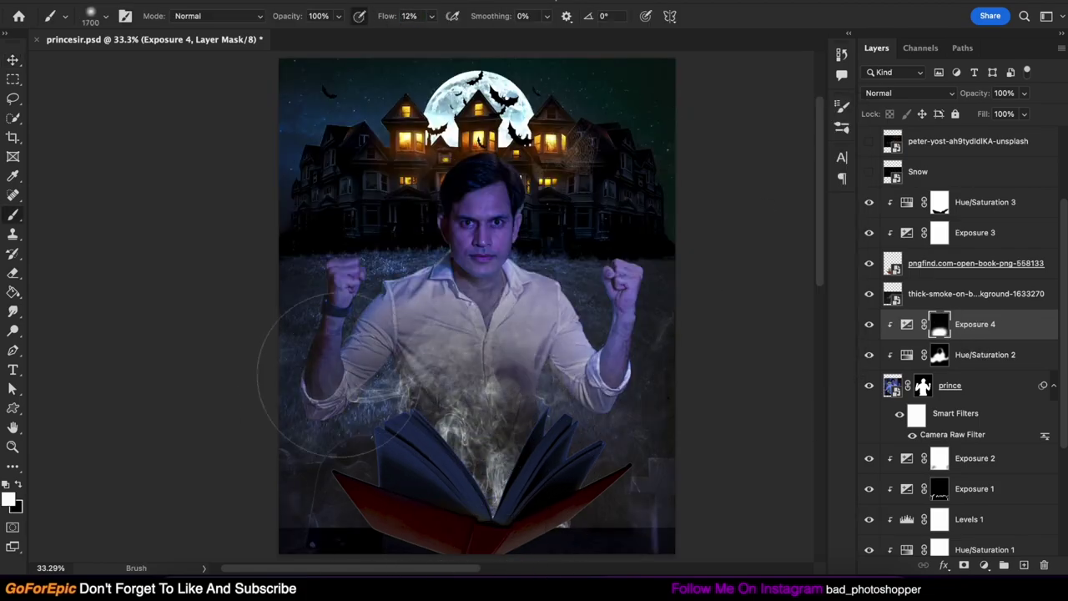
mouse_move(300, 409)
left_mouse_down()
mouse_move(436, 448)
mouse_move(453, 382)
mouse_move(506, 288)
mouse_move(542, 276)
left_mouse_up()
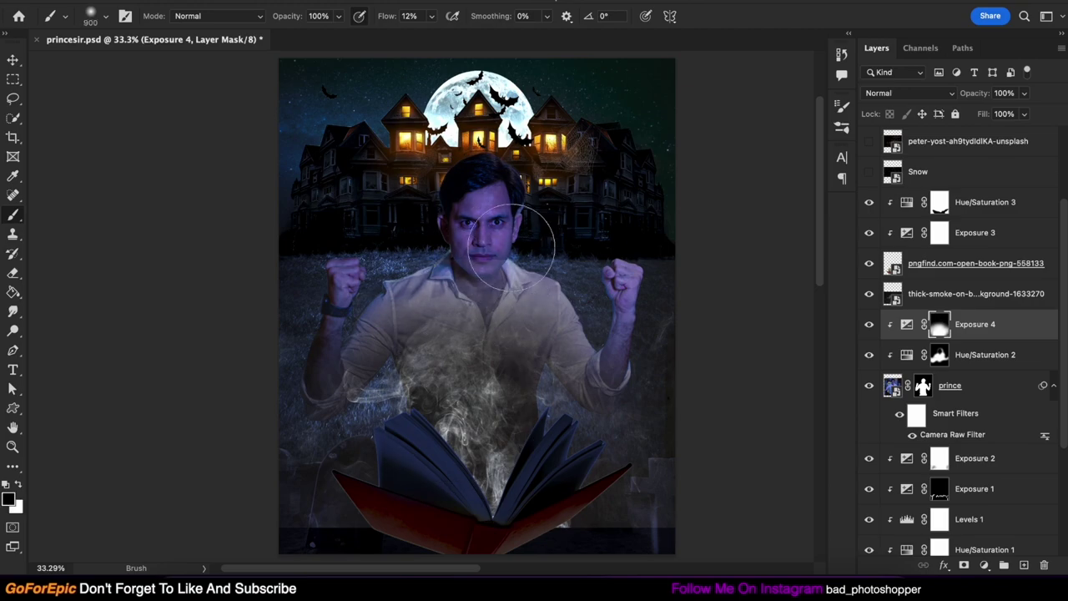
- Mask the smoke to hide it at the lower left and right
key("alt+bracketright")
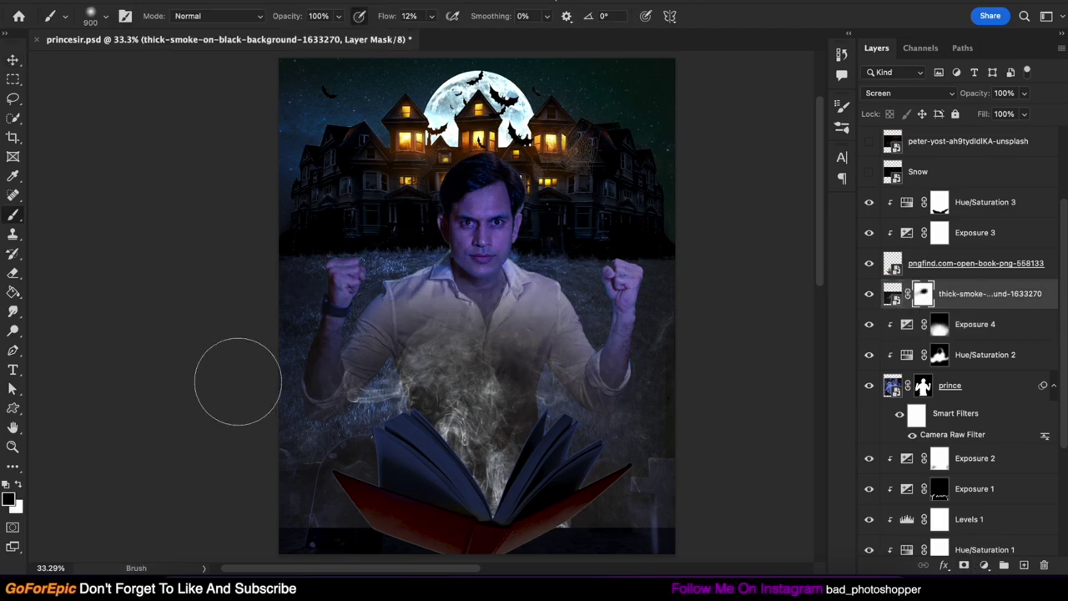
mouse_move(668, 350)
left_mouse_down()
mouse_move(710, 436)
mouse_move(637, 523)
mouse_move(318, 542)
left_mouse_up()
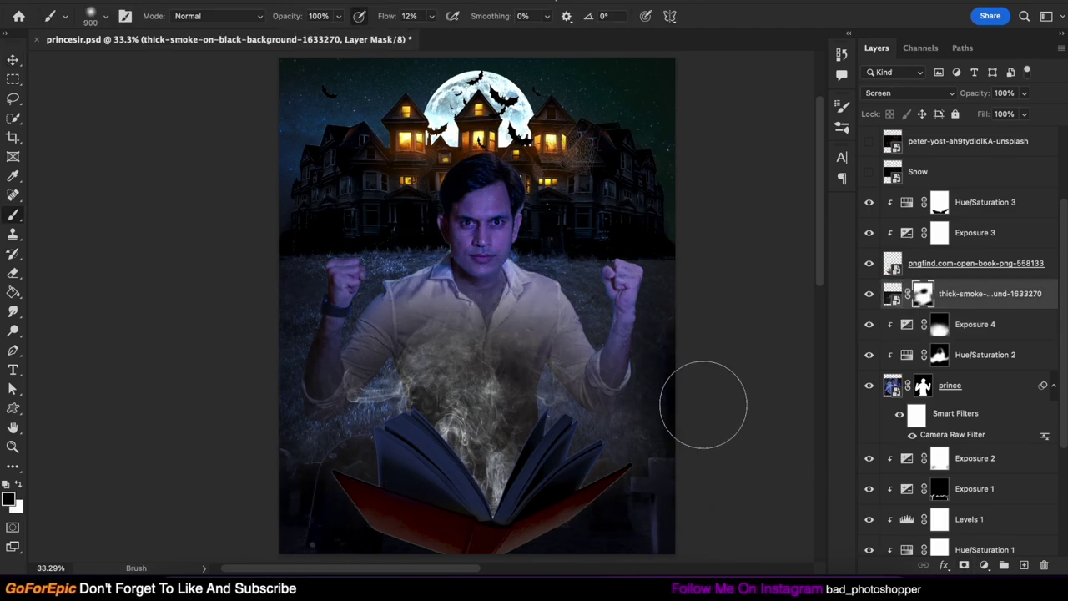
key("x")
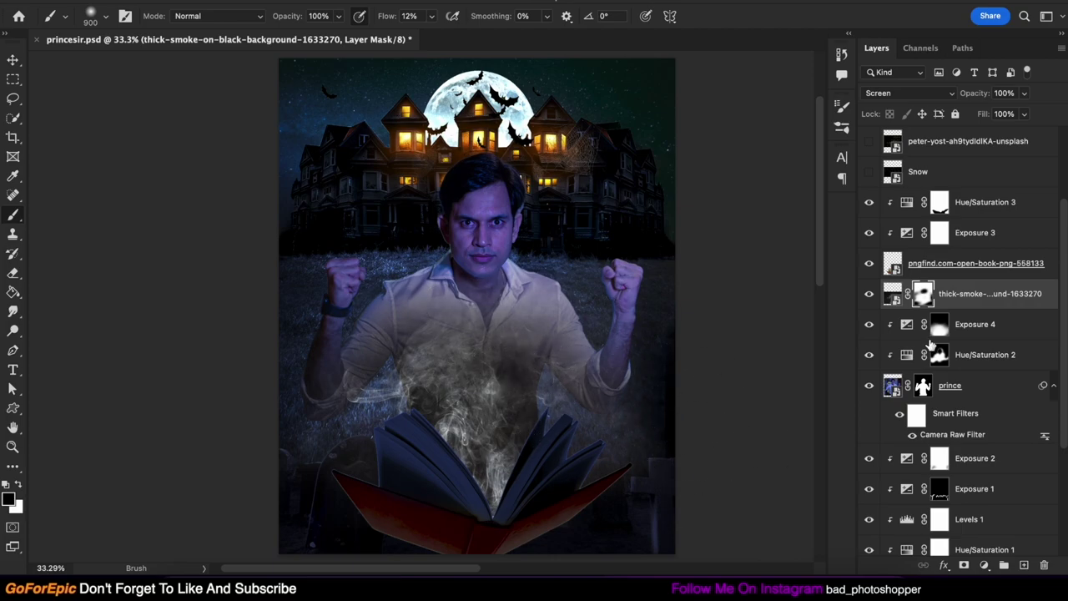
key("alt+bracketleft")
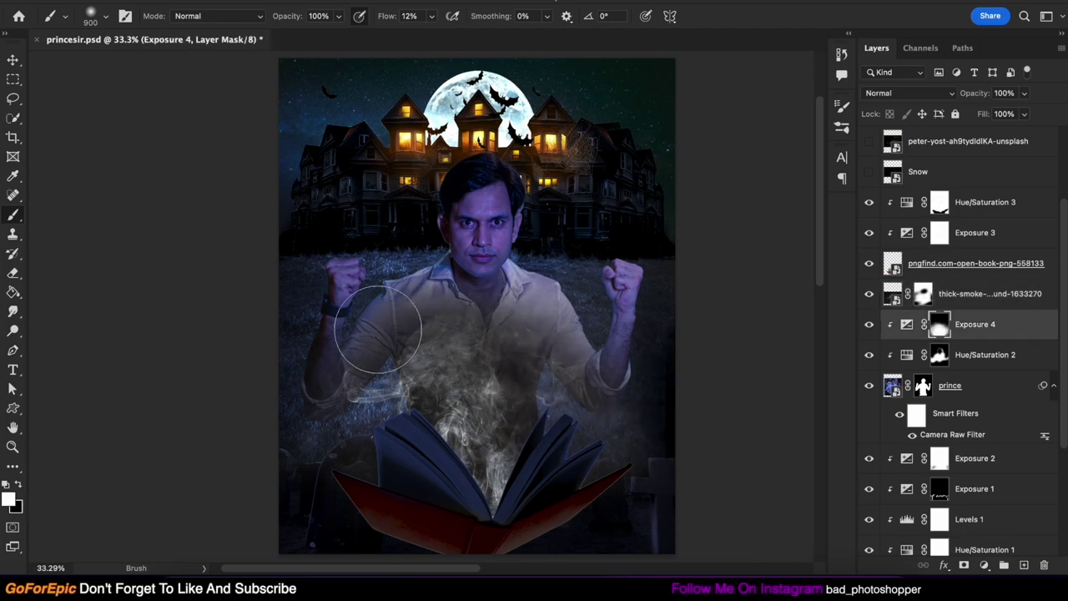
- Add a clipped colorized Hue/Saturation to the smoke, settling on a green hue around 130
key("v")
left_click(984, 294)
left_click(1003, 565)
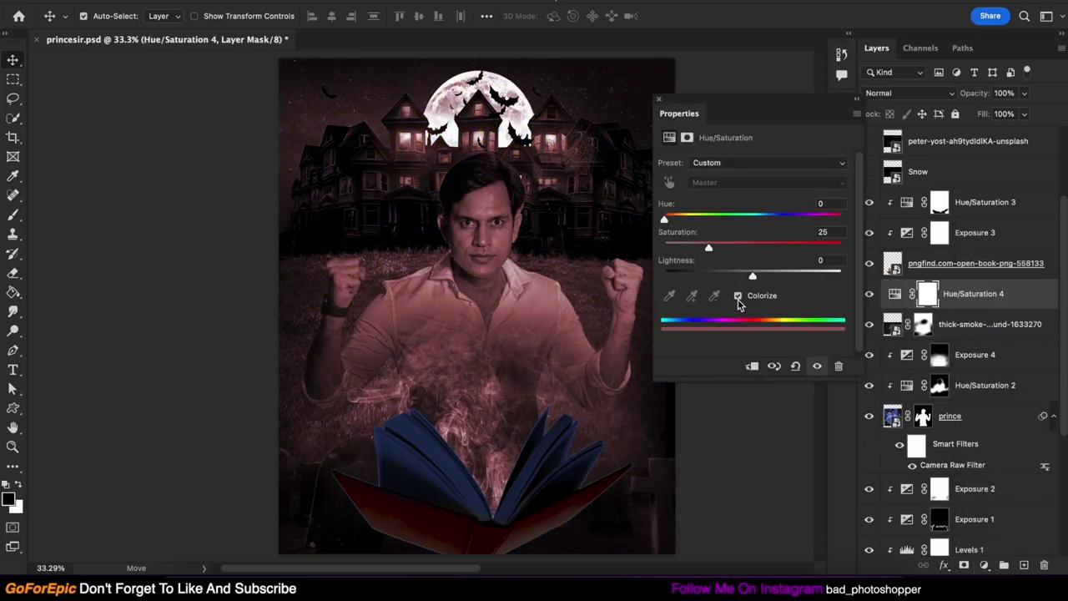
left_click(737, 295)
left_click_drag(787, 219, 713, 219)
mouse_move(776, 248)
left_mouse_down()
mouse_move(822, 249)
mouse_move(782, 248)
left_mouse_up()
mouse_move(712, 218)
left_mouse_down()
mouse_move(768, 219)
mouse_move(728, 219)
left_mouse_up()
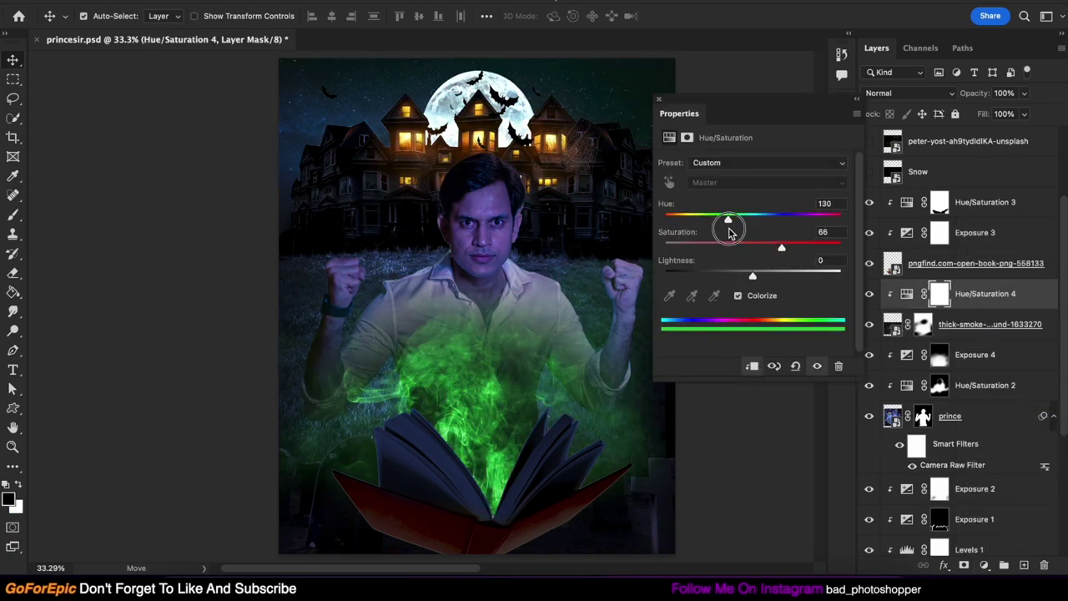
left_click_drag(752, 276, 827, 248)
mouse_move(729, 218)
left_mouse_down()
mouse_move(763, 218)
mouse_move(715, 219)
left_mouse_up()
left_click(658, 98)
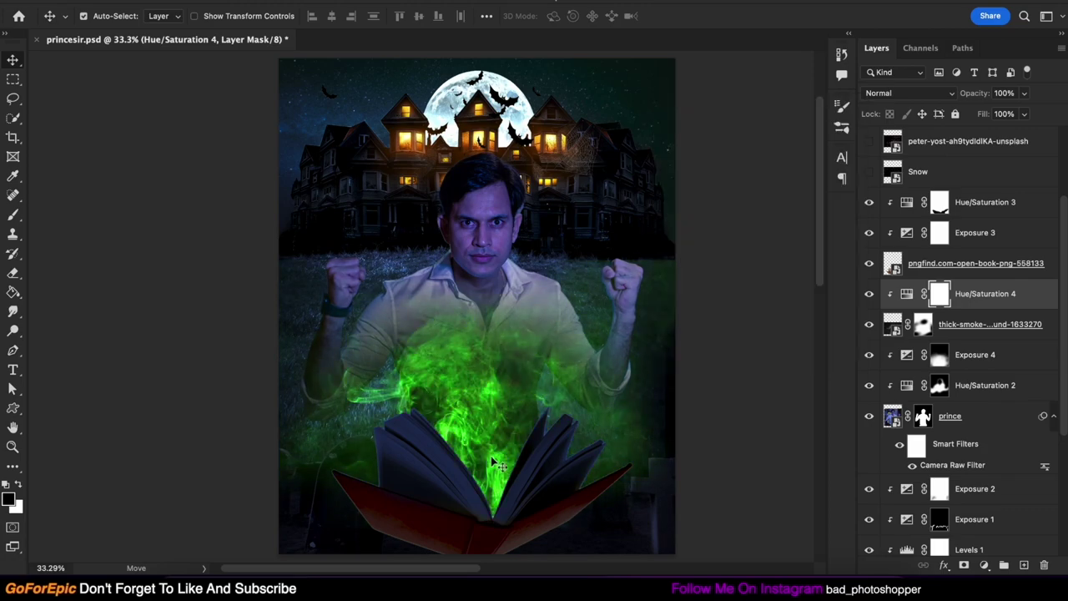
- Paint the smoke mask to remove smoke over the chest and restore green smoke beside the book
left_click(921, 323)
key("b")
mouse_move(501, 317)
left_mouse_down()
mouse_move(392, 309)
mouse_move(500, 292)
left_mouse_up()
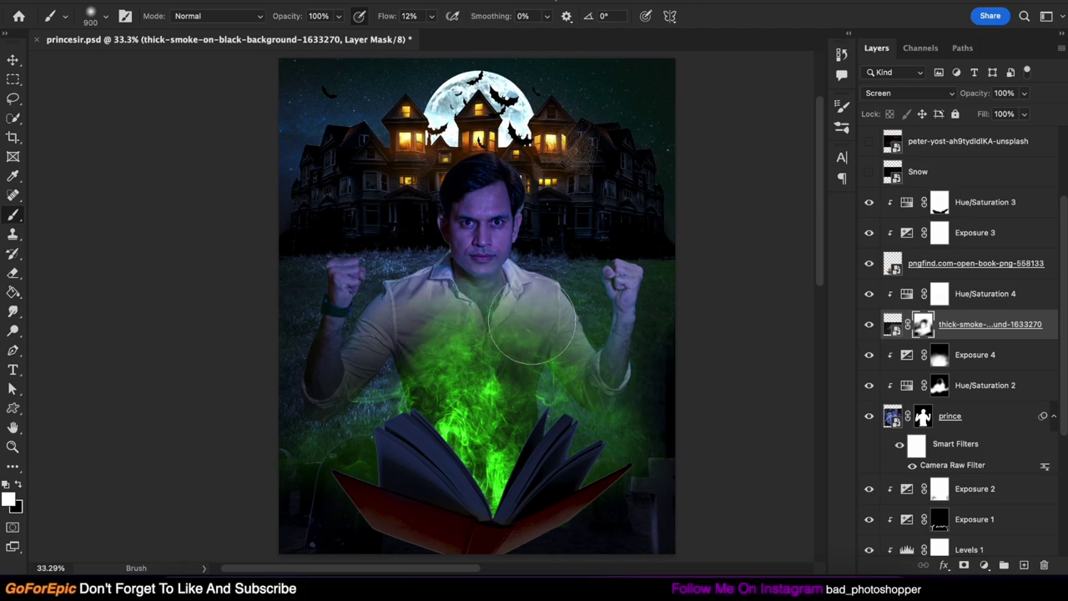
key("shift+0")
key("x")
mouse_move(312, 408)
left_mouse_down()
mouse_move(286, 481)
mouse_move(698, 489)
left_mouse_up()
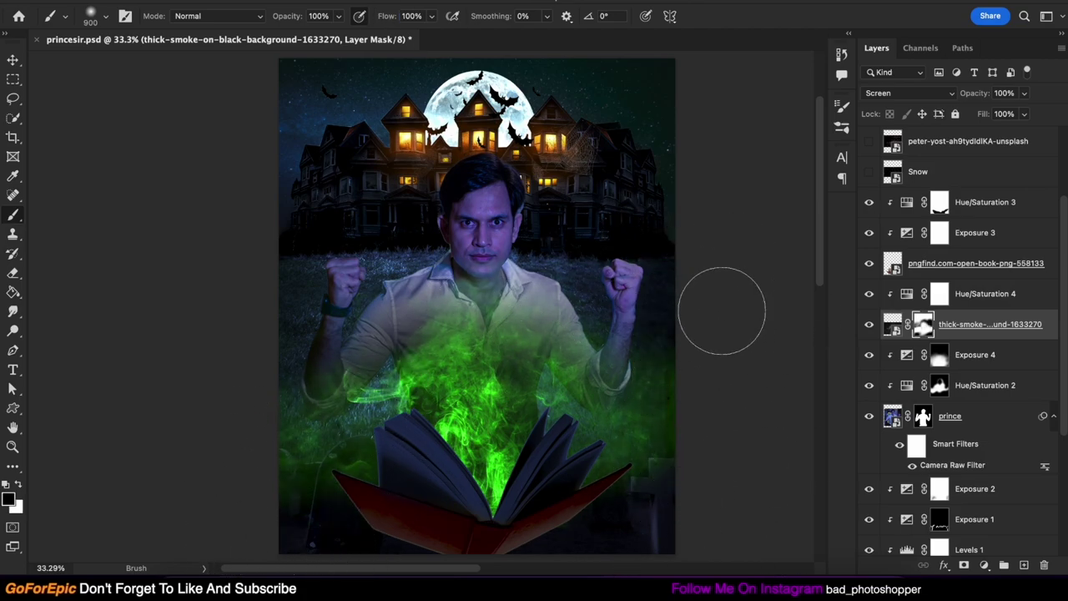
key("bracketright")
key("bracketright")
key("bracketright")
mouse_move(429, 351)
left_mouse_down()
mouse_move(379, 455)
mouse_move(317, 536)
left_mouse_up()
key("x")
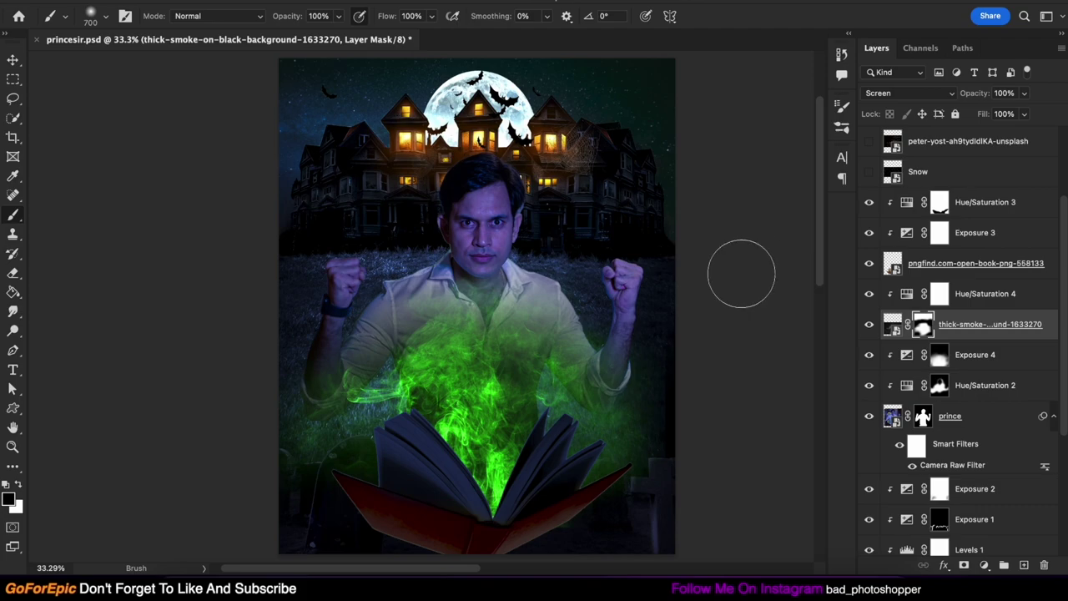
- Duplicate the smoke layer to the top of the stack with Normal blending
left_click(14, 61)
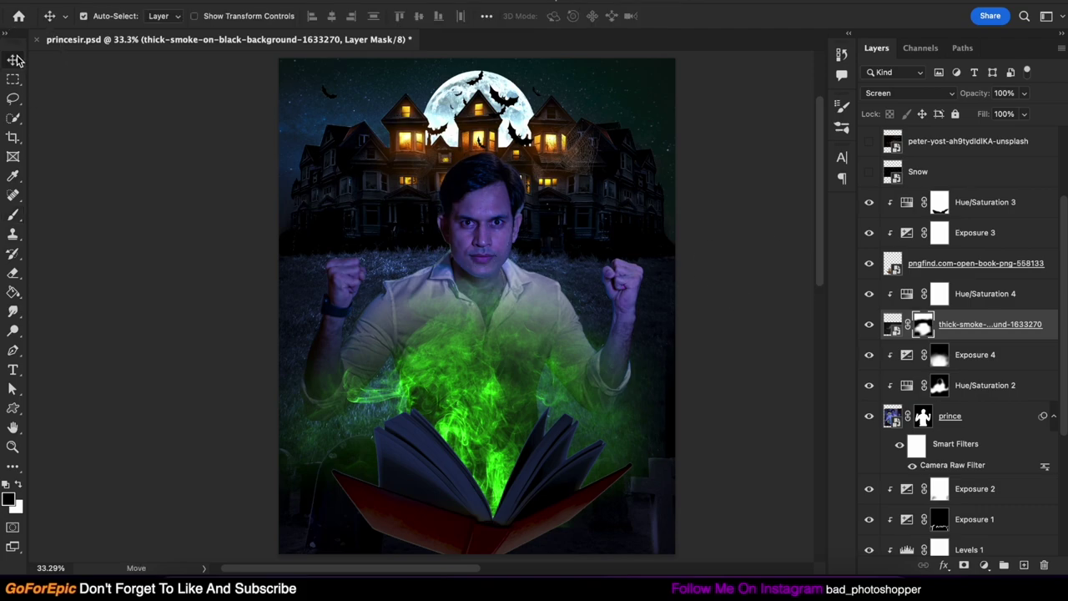
key("ctrl+j")
key("ctrl+shift+bracketright")
left_click(909, 92)
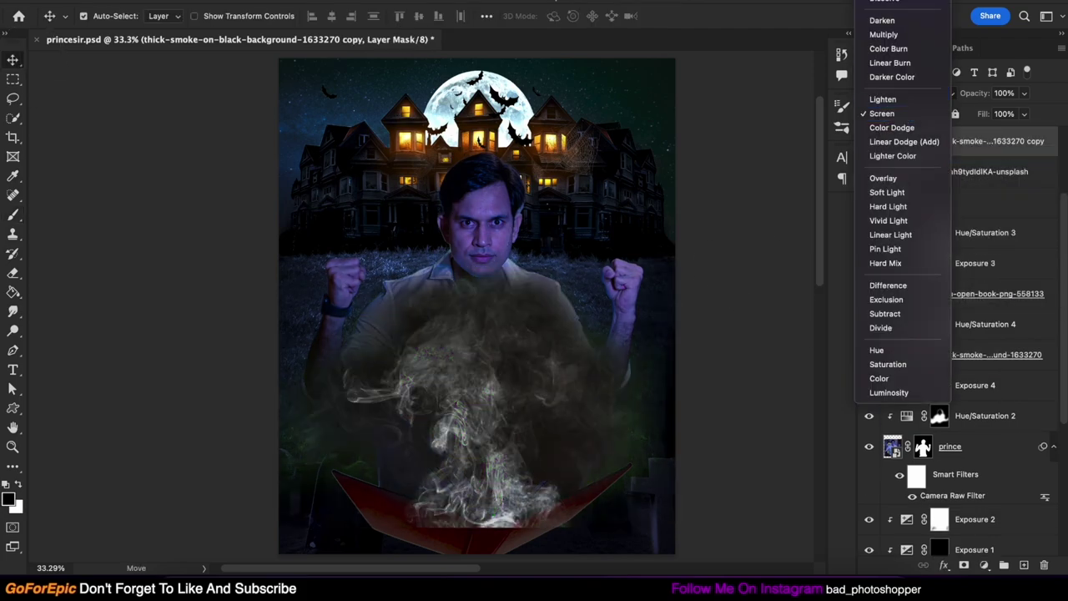
left_click(904, 163)
- Add a Levels adjustment clipped to the smoke copy, lowering the output white
left_click(984, 565)
left_click(985, 330)
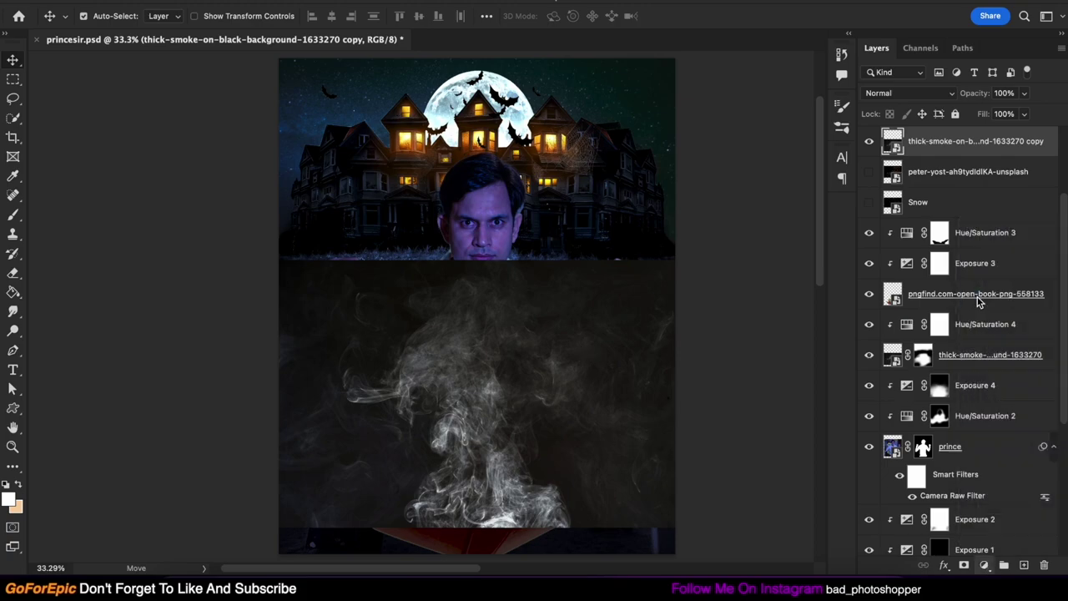
left_click_drag(844, 310, 806, 316)
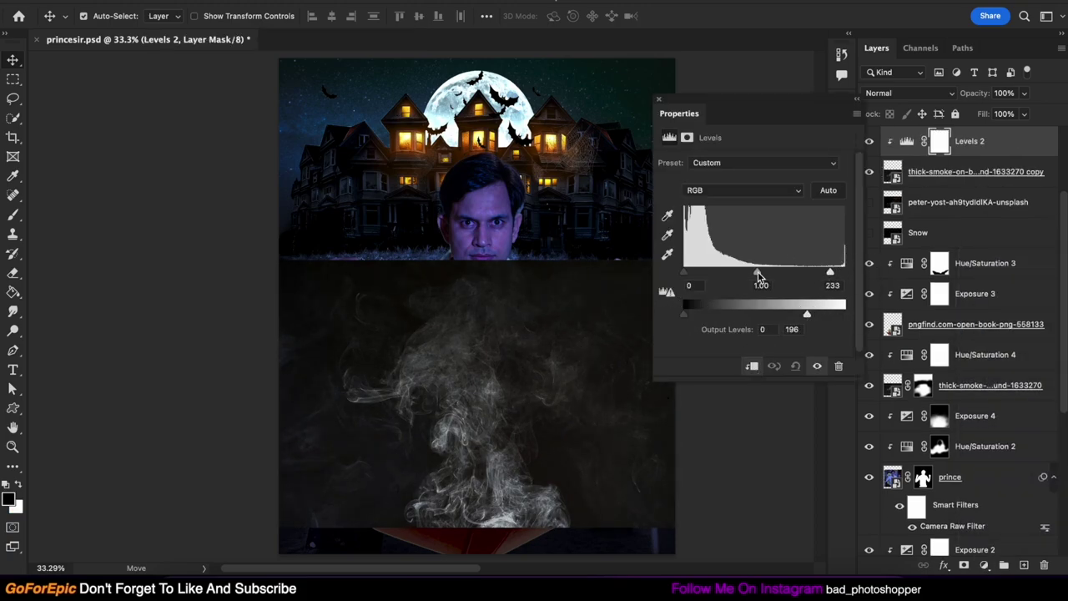
- Finish the Levels tweak, merge it into the smoke copy, and set it to Screen
left_click_drag(761, 272, 766, 272)
left_click_drag(843, 272, 786, 272)
left_click(661, 101)
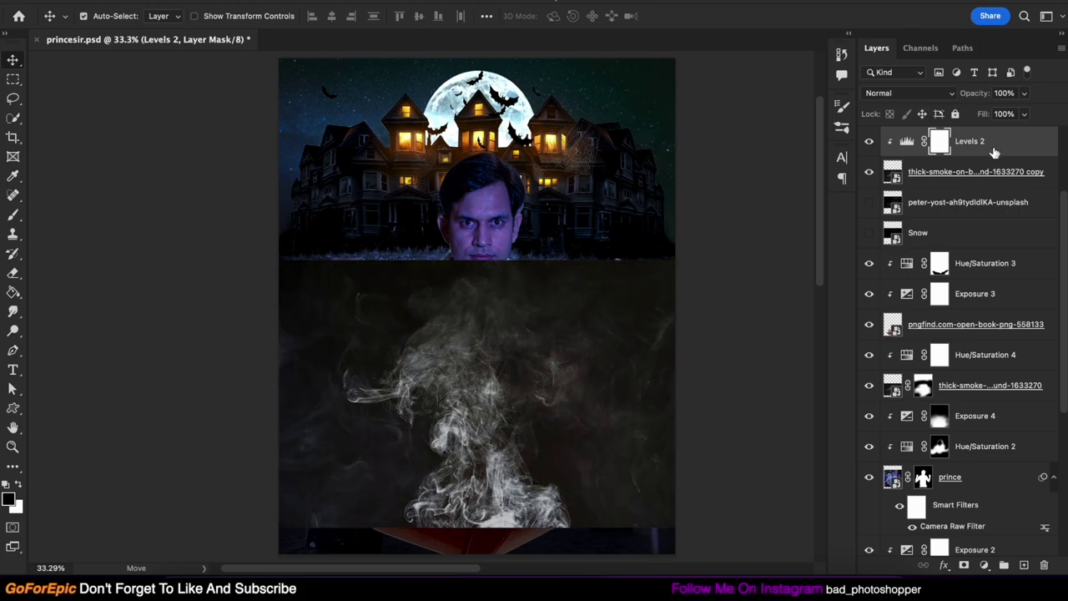
key("ctrl+e")
key("shift+alt+s")
- Place the merged smoke under the book, hide the original smoke, and mask the glow off the upper body
mouse_move(993, 335)
left_mouse_down()
mouse_move(985, 138)
mouse_move(984, 367)
left_mouse_up()
left_click(869, 323)
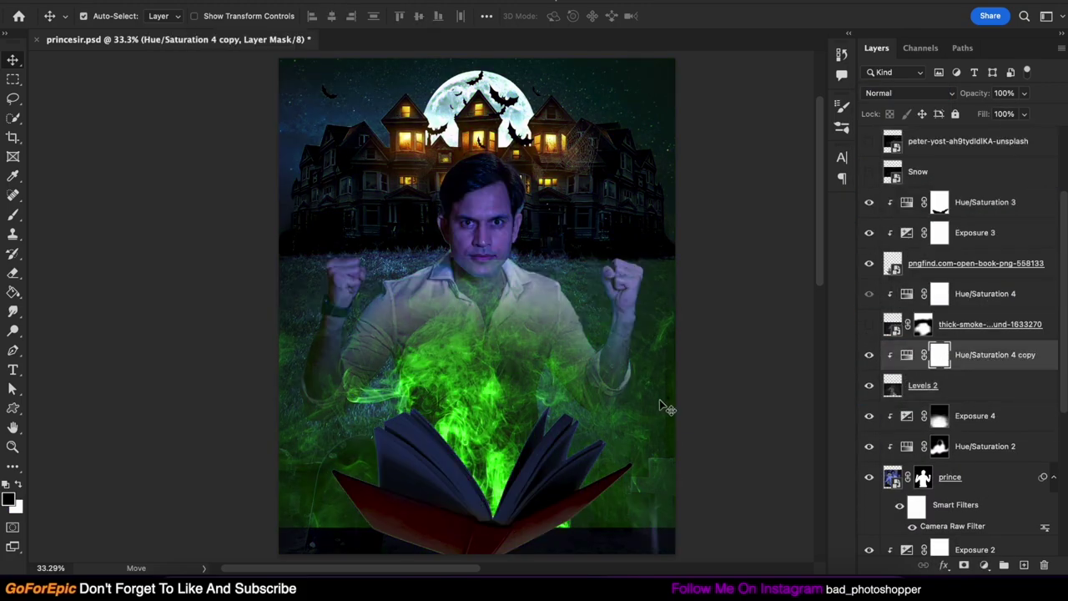
key("b")
left_click(953, 384)
left_click(964, 564)
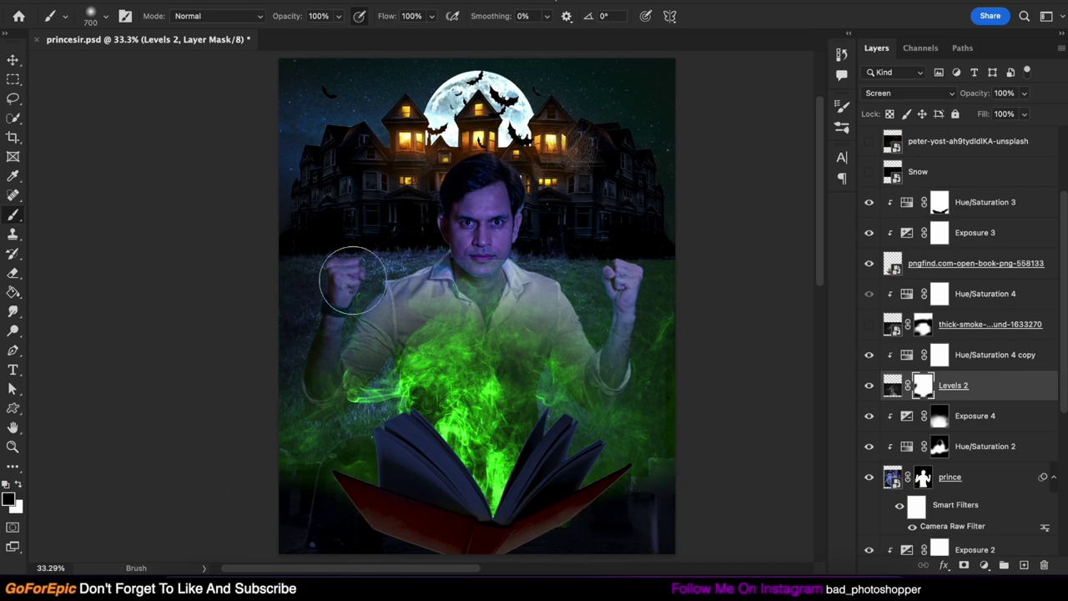
left_click_drag(351, 281, 667, 283)
- Load the man's outline as a selection and paint the mask to darken the lower-right glow
left_click(922, 477, "ctrl")
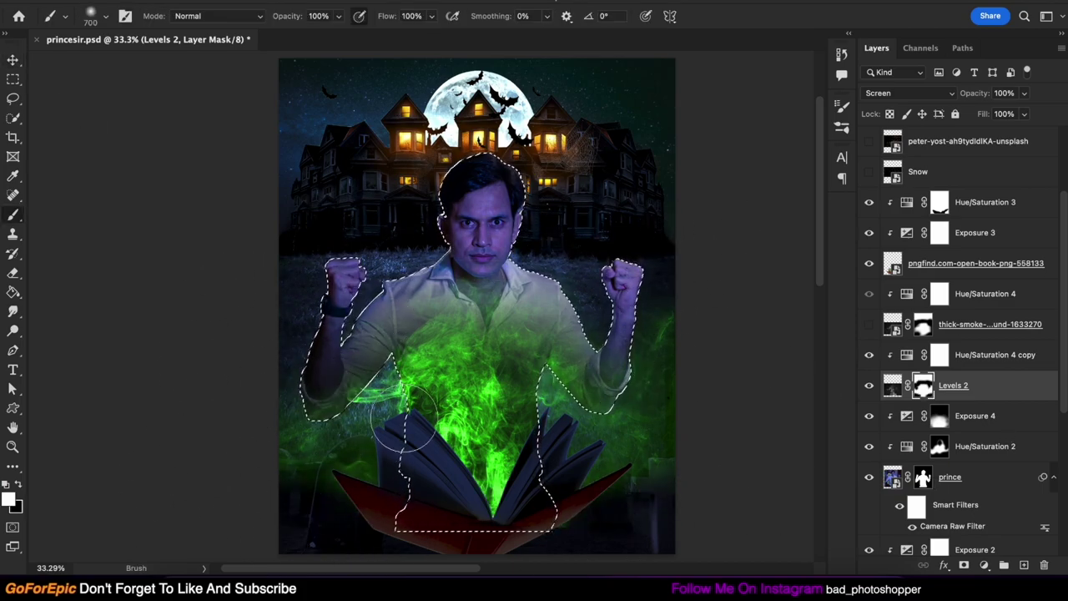
key("m")
left_click(178, 197)
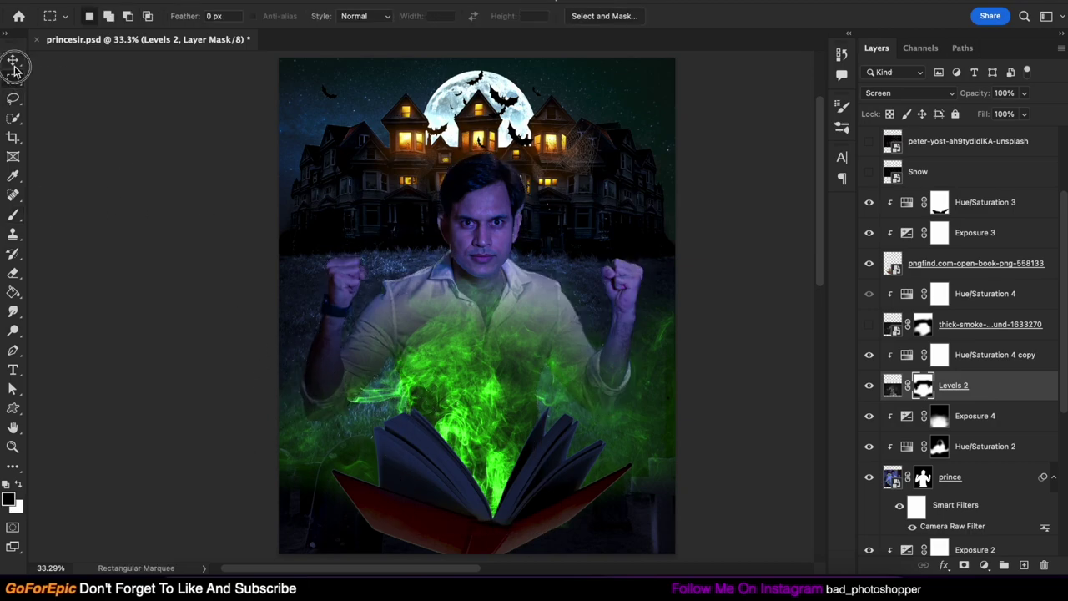
key("b")
mouse_move(417, 512)
left_mouse_down()
mouse_move(632, 492)
mouse_move(297, 483)
left_mouse_up()
- Scale the glow mask down to about 89%, then select the Exposure 2 mask
key("v")
key("ctrl+t")
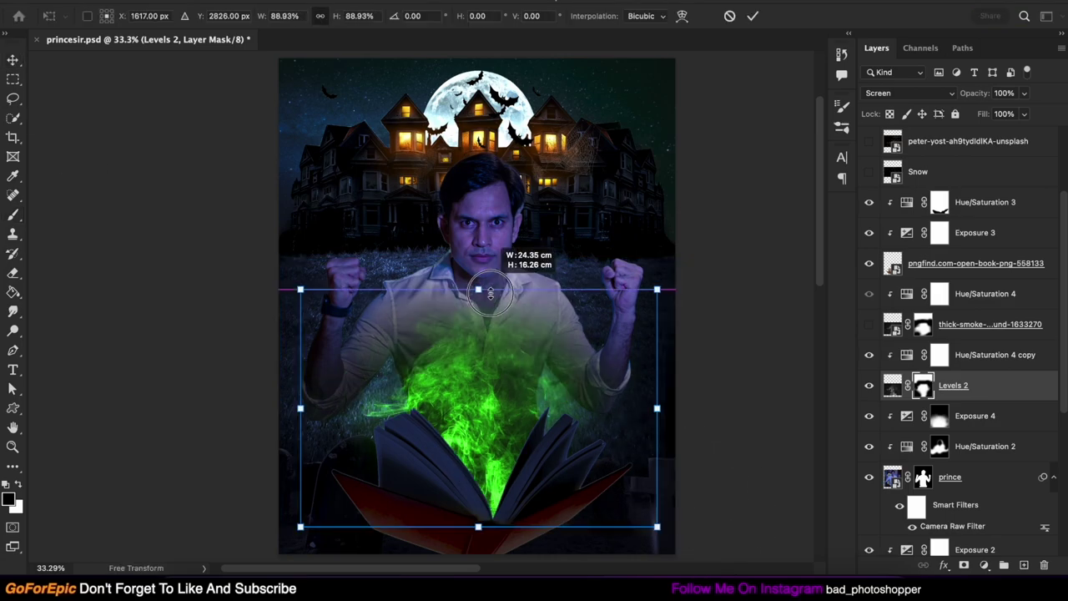
left_click_drag(477, 286, 478, 289)
key("Return")
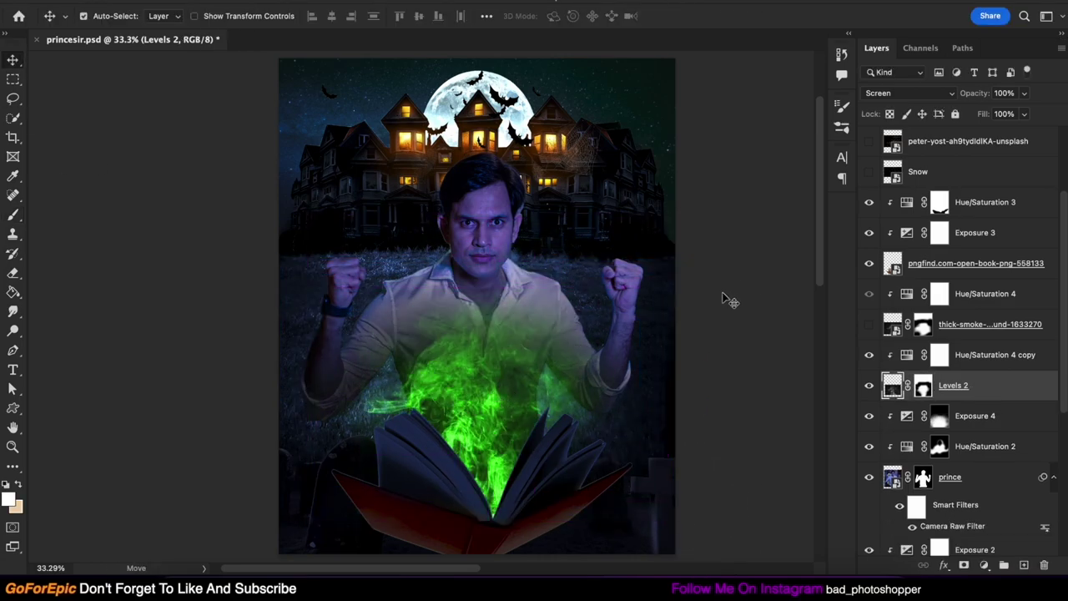
left_click(939, 548)
scroll(959, 418, "down", 5)
- Select the prince layer and confirm an unchanged Free Transform on the man
scroll(960, 417, "up", 3)
scroll(630, 448, "up", 1)
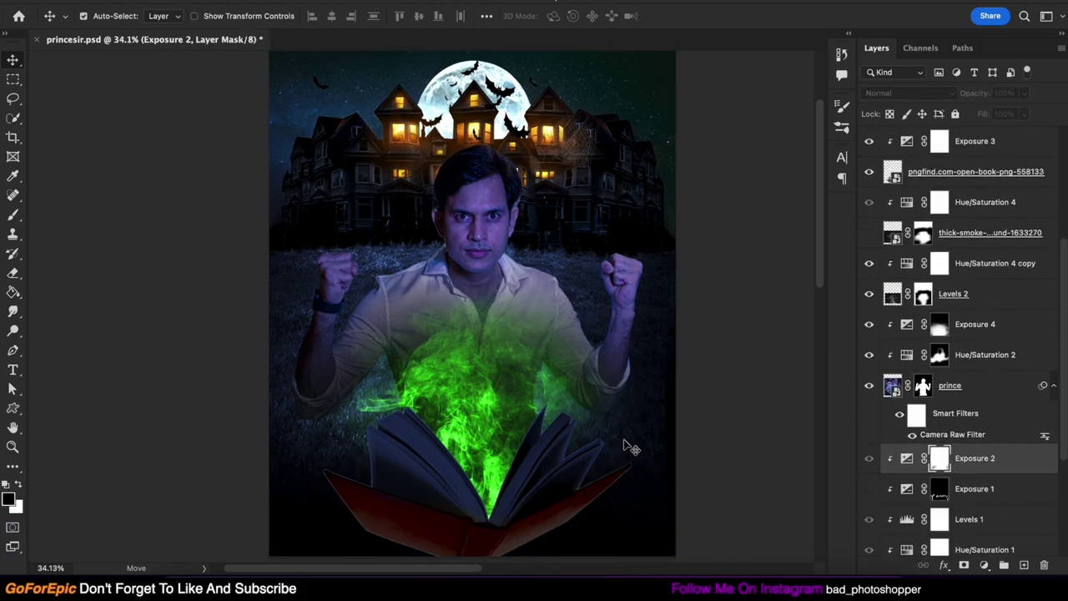
left_click(534, 308)
key("ctrl+t")
key("Return")
key("Return")
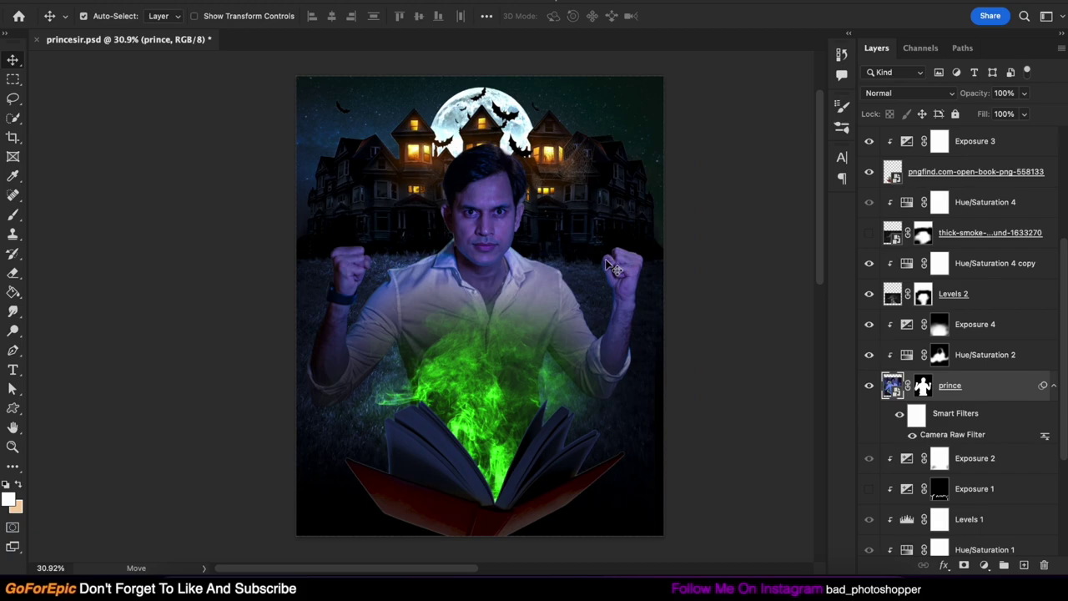
- Clip a brightened Exposure layer to the fire, masked to show only near the book
left_click(952, 293)
left_click(940, 262)
left_click(984, 565)
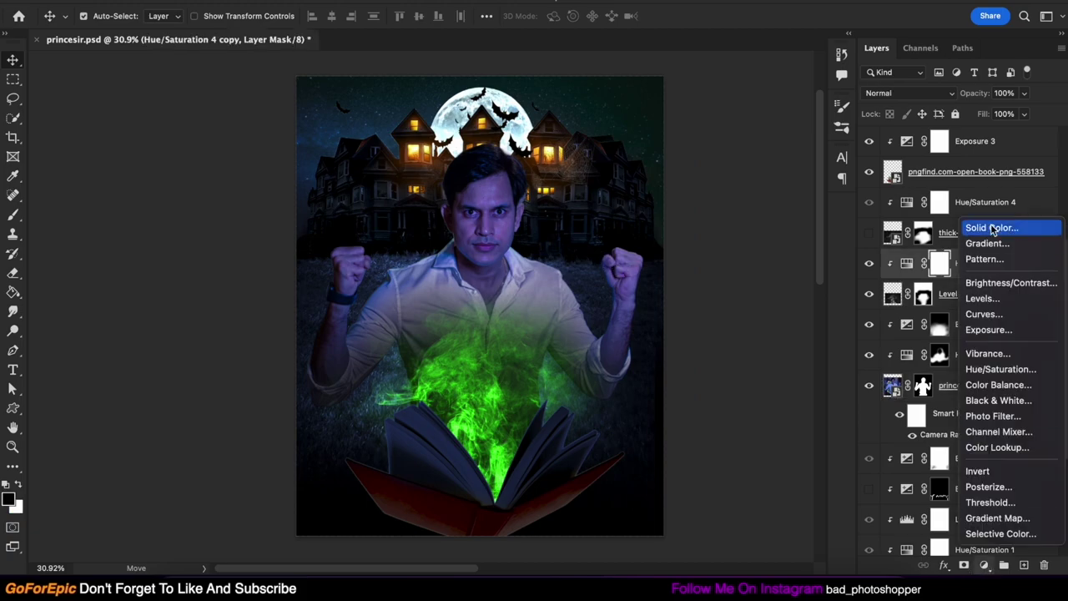
left_click(980, 327)
key("ctrl+alt+g")
left_click_drag(752, 198, 774, 197)
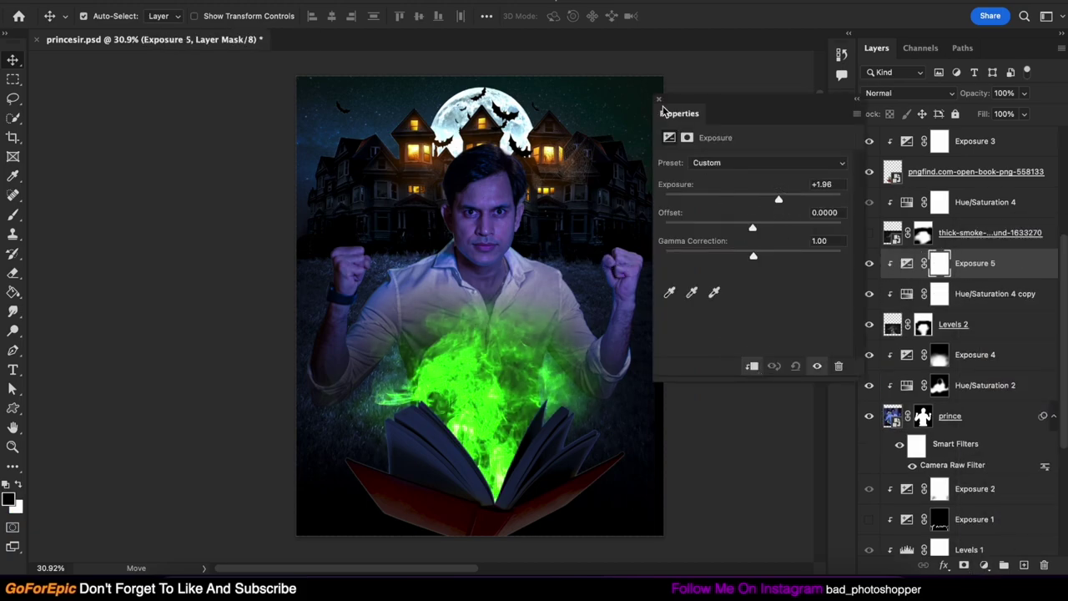
key("ctrl+i")
key("b")
left_click_drag(476, 501, 440, 477)
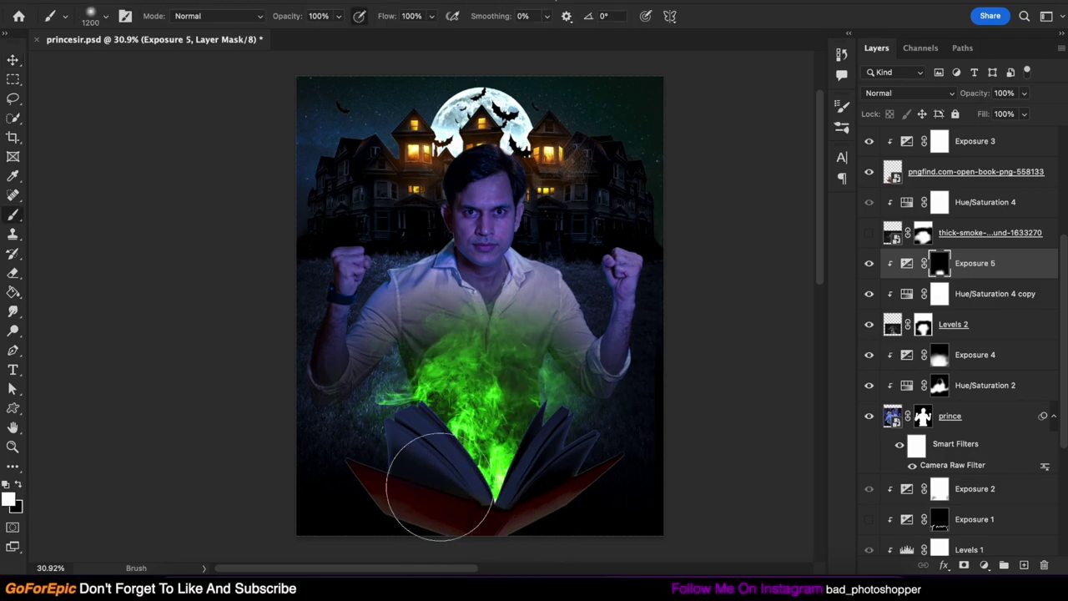
key("v")
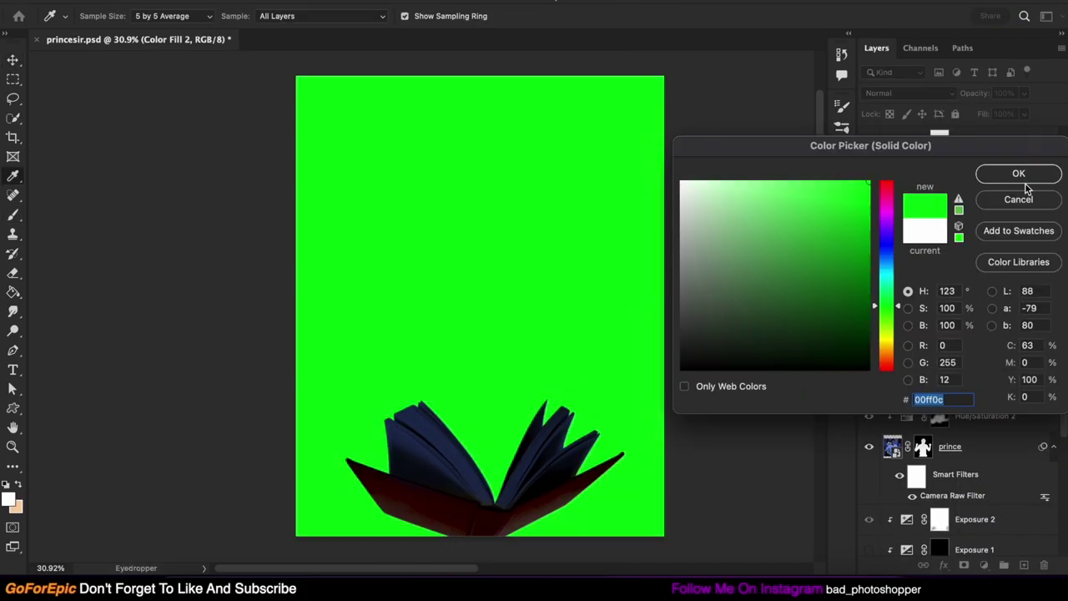
- Add a black-masked green Color Fill and dab glow with a 1600 px, 21% flow brush
left_click(1018, 172)
key("ctrl+i")
key("b")
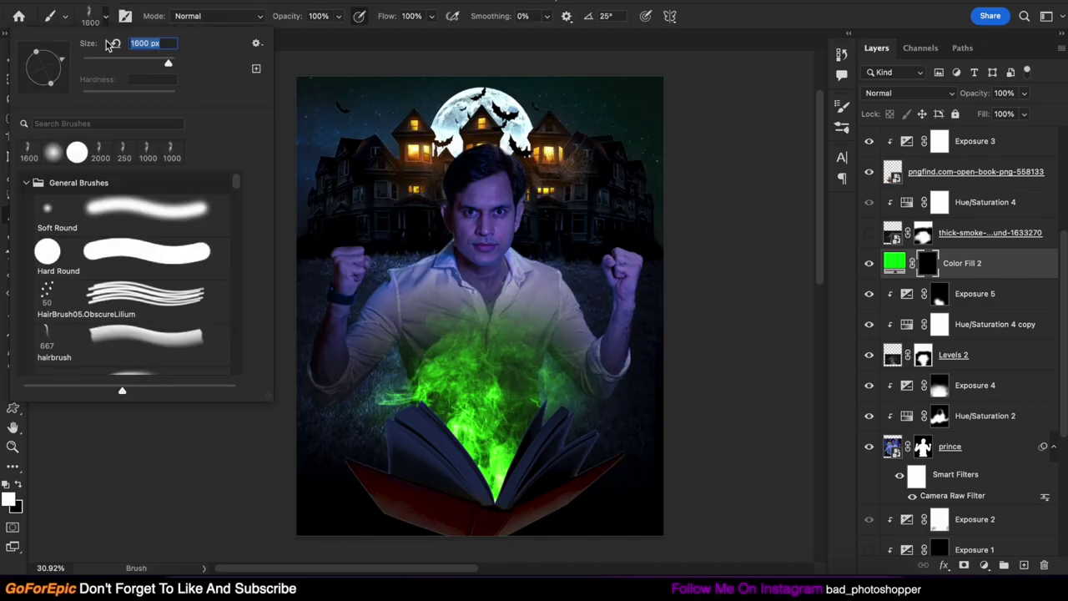
key("ctrl+z")
key("bracketleft")
key("bracketleft")
key("bracketleft")
key("shift+2")
key("shift+1")
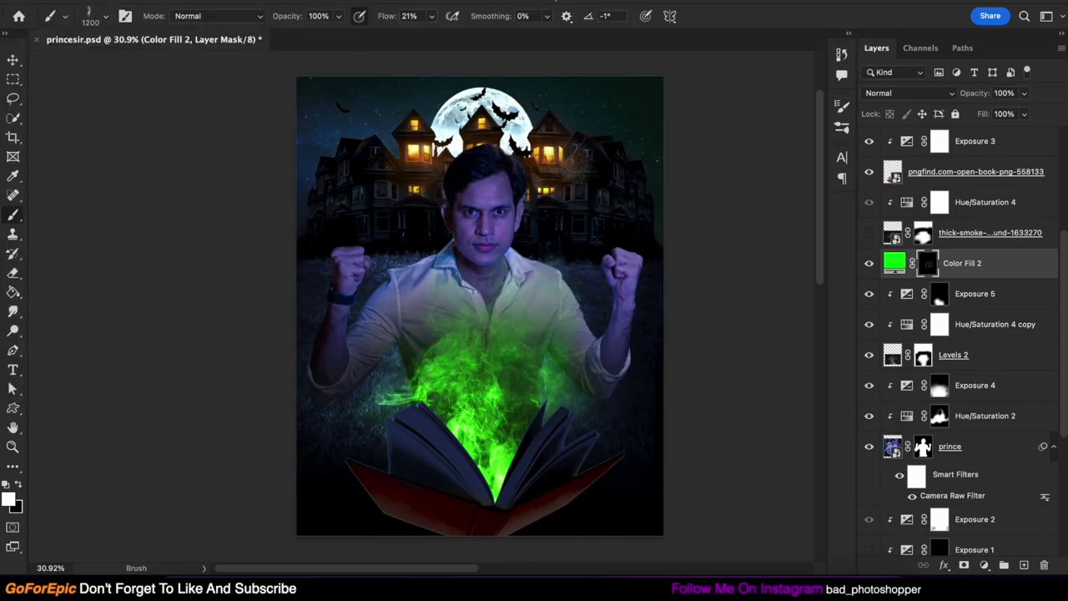
key("bracketright")
key("bracketright")
key("bracketright")
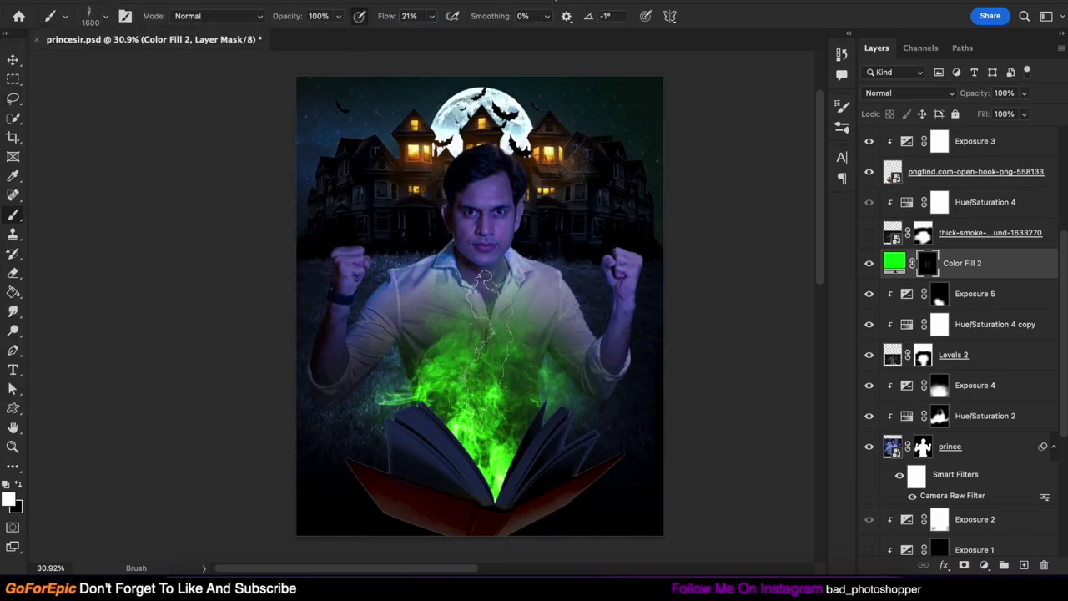
left_click(486, 350)
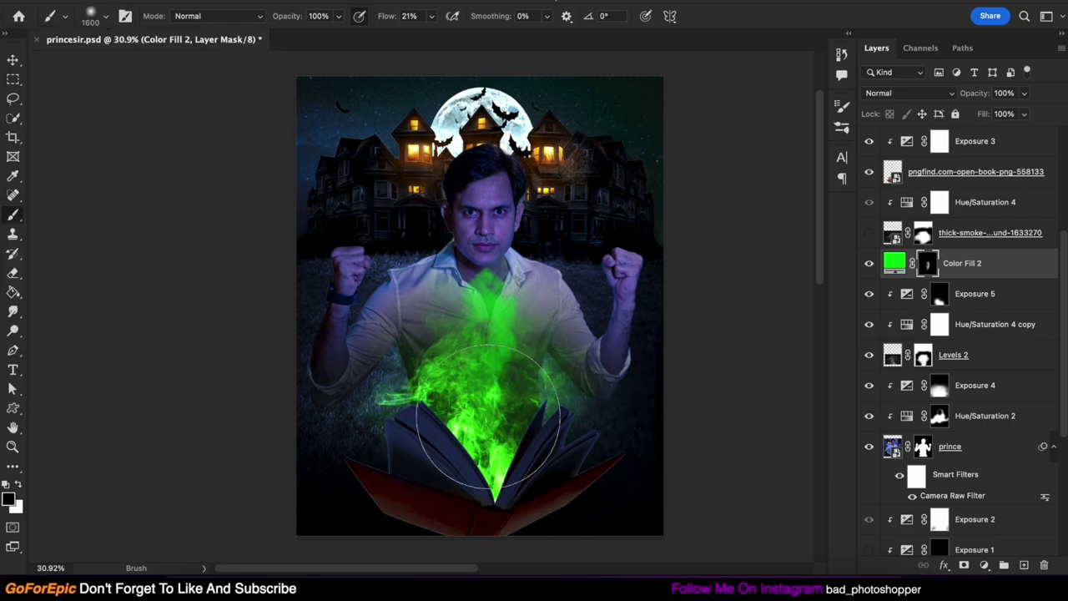
- Set the green fill to Linear Dodge (Add) and paint glow around the book, not the chest
left_click(909, 93)
key("Escape")
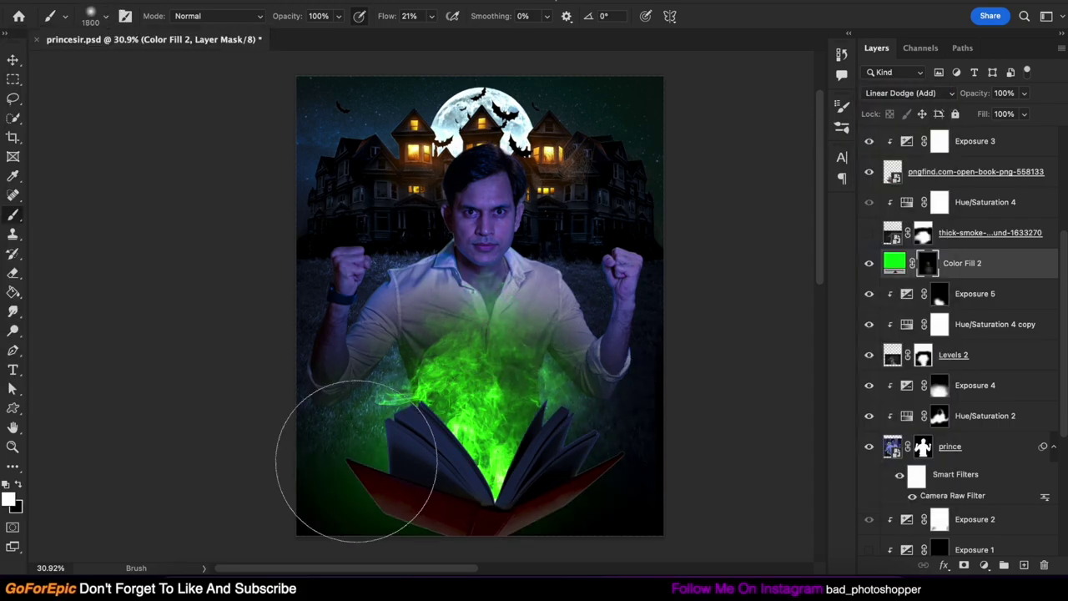
left_click_drag(708, 496, 596, 453)
left_click_drag(461, 445, 639, 496)
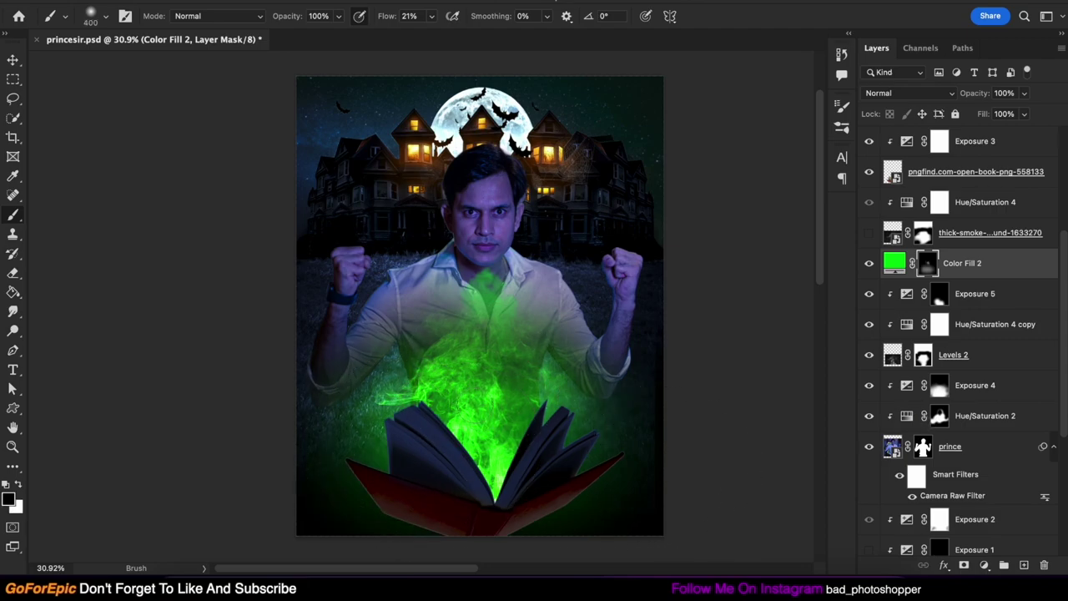
left_click_drag(505, 455, 458, 433)
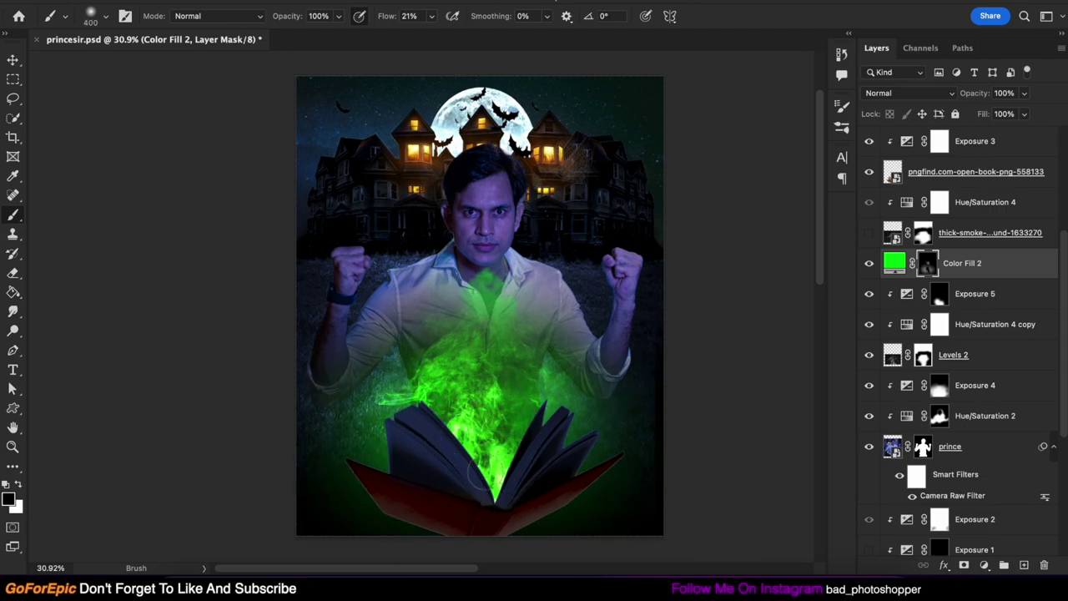
left_click_drag(483, 280, 421, 304)
key("v")
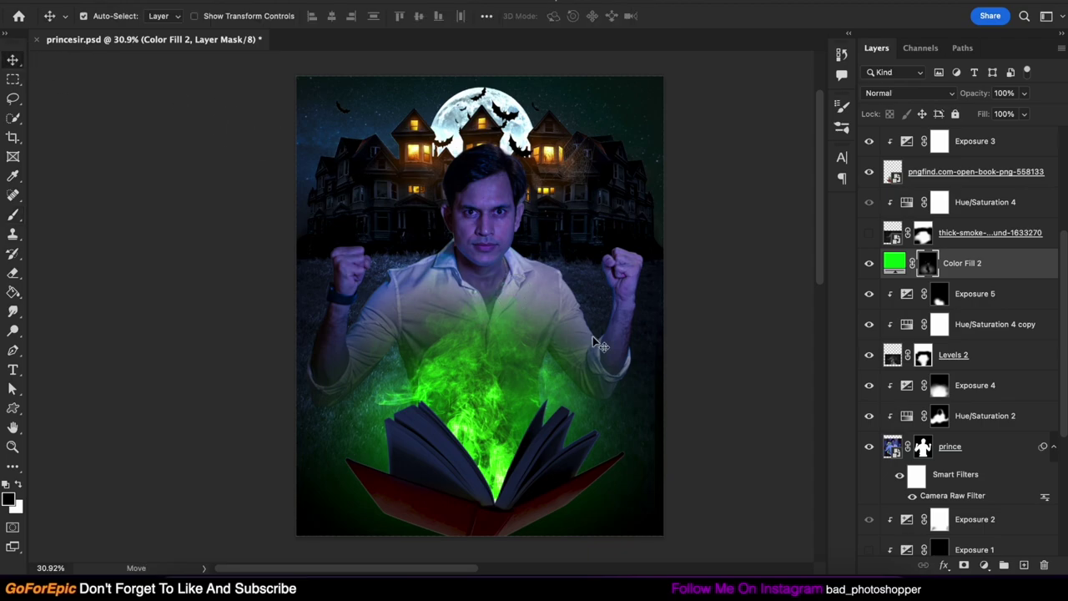
- Add a black-masked Linear Dodge (Add) green Color Fill 3 glowing inside the open book
left_click(1007, 567)
left_click(1018, 172)
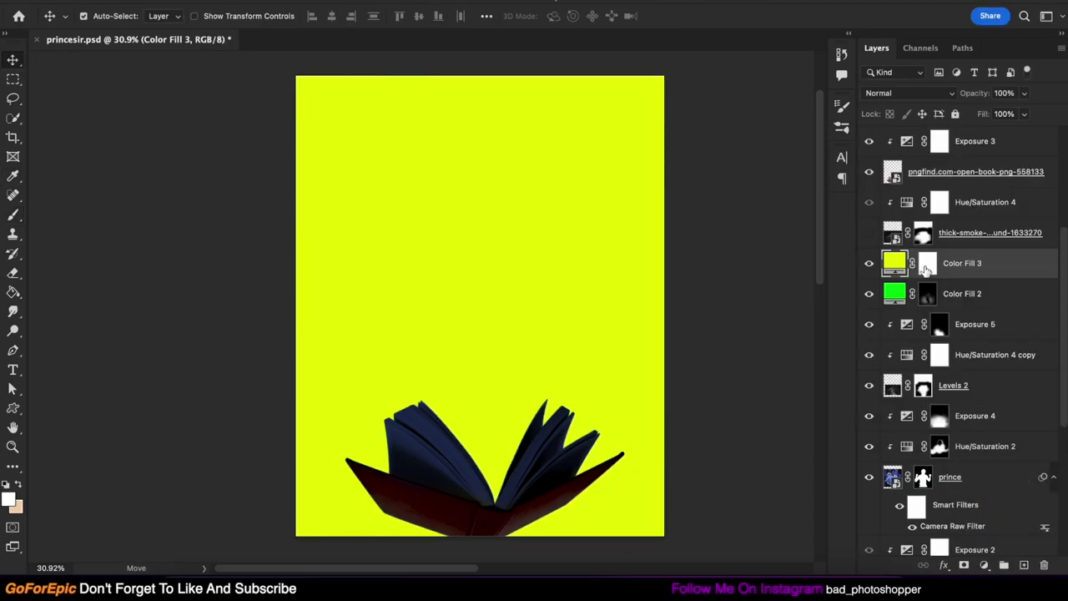
key("shift+alt+w")
key("ctrl+i")
key("b")
double_click(893, 263)
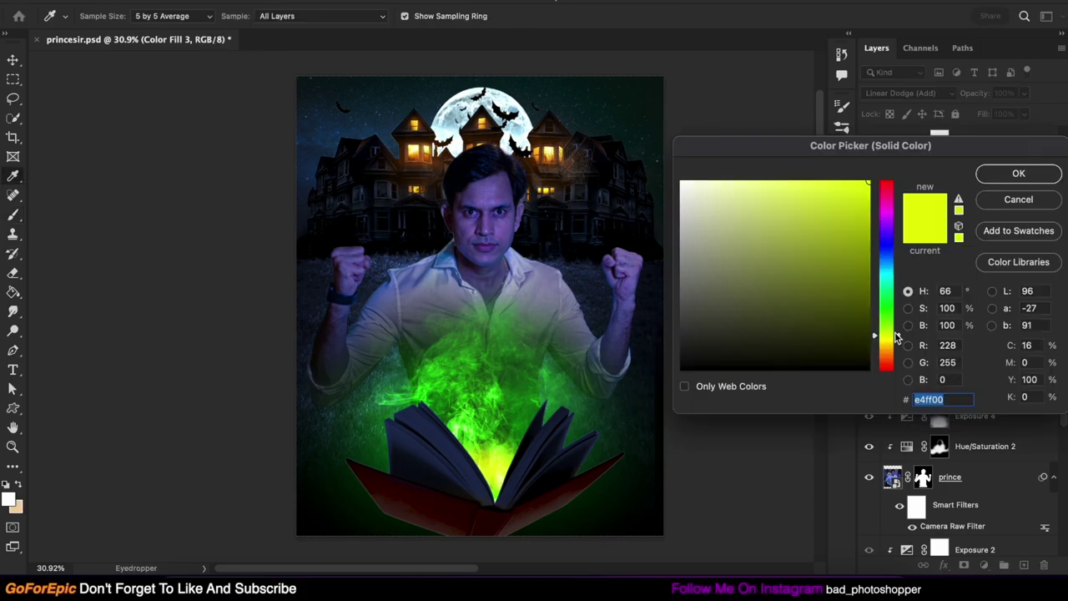
left_click_drag(884, 332, 904, 319)
left_click(1023, 173)
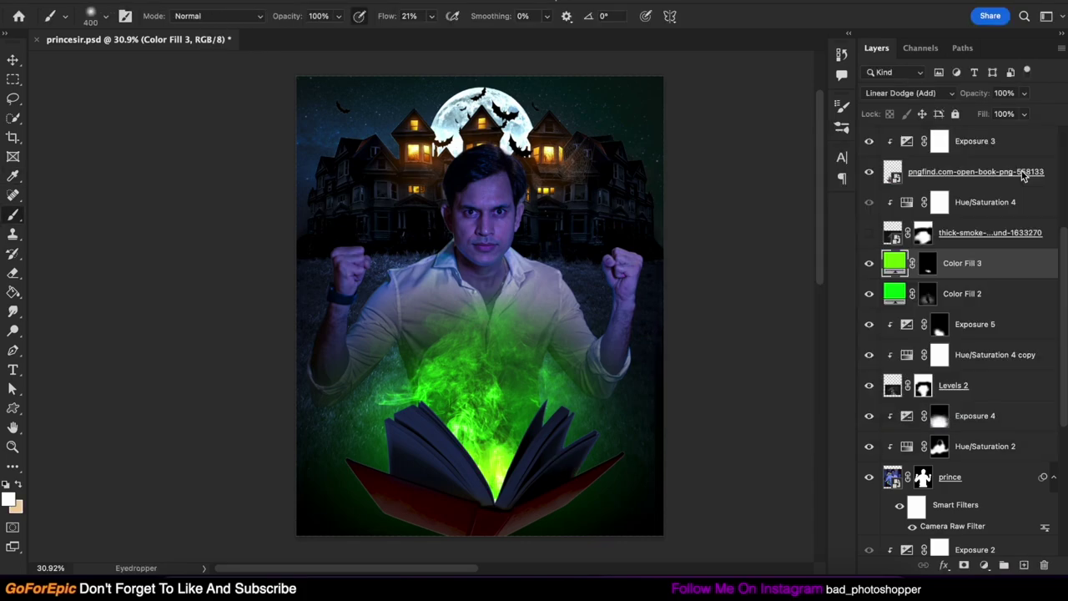
left_click_drag(547, 470, 527, 483)
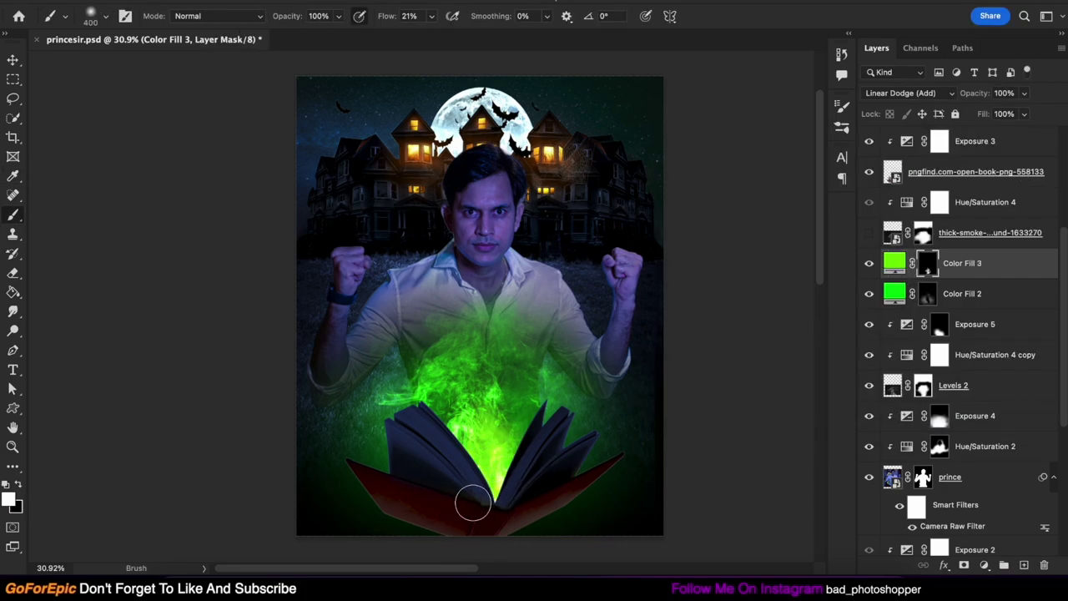
key("v")
scroll(960, 334, "up", 3)
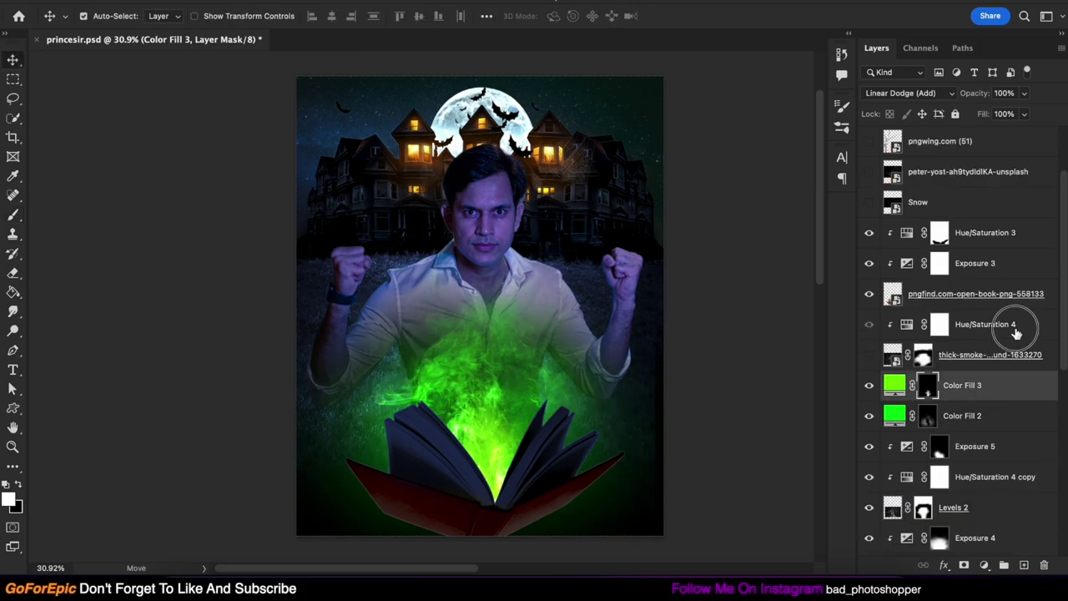
- Show the Snow layer in Screen mode, rotate and scale it, and give it a mask
left_click(868, 232)
key("shift+alt+s")
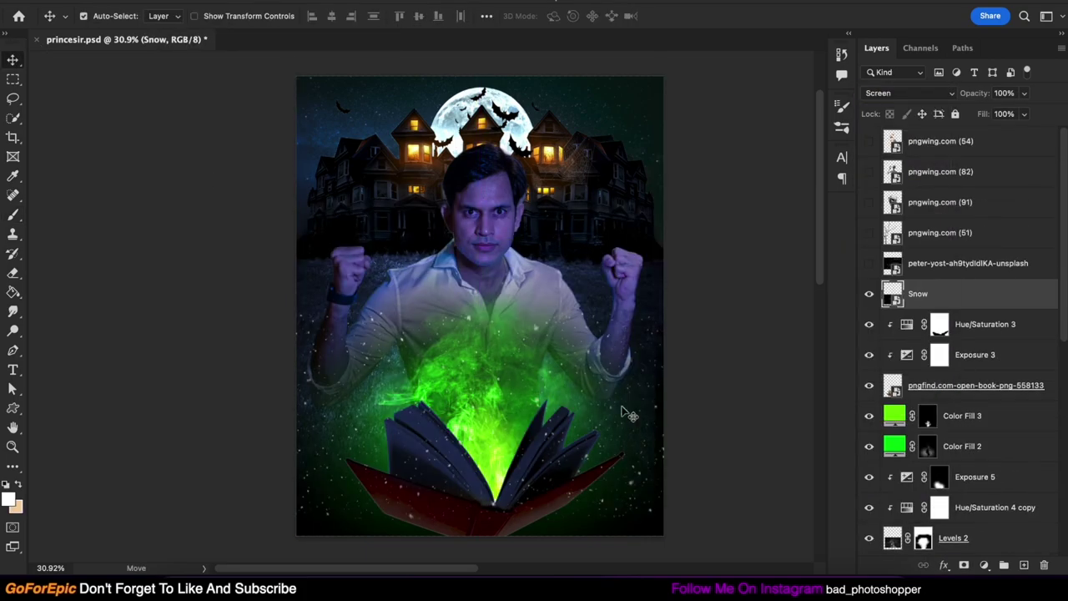
key("ctrl+t")
mouse_move(659, 522)
left_mouse_down()
mouse_move(687, 463)
mouse_move(603, 382)
left_mouse_up()
left_click_drag(468, 309, 467, 257)
key("Return")
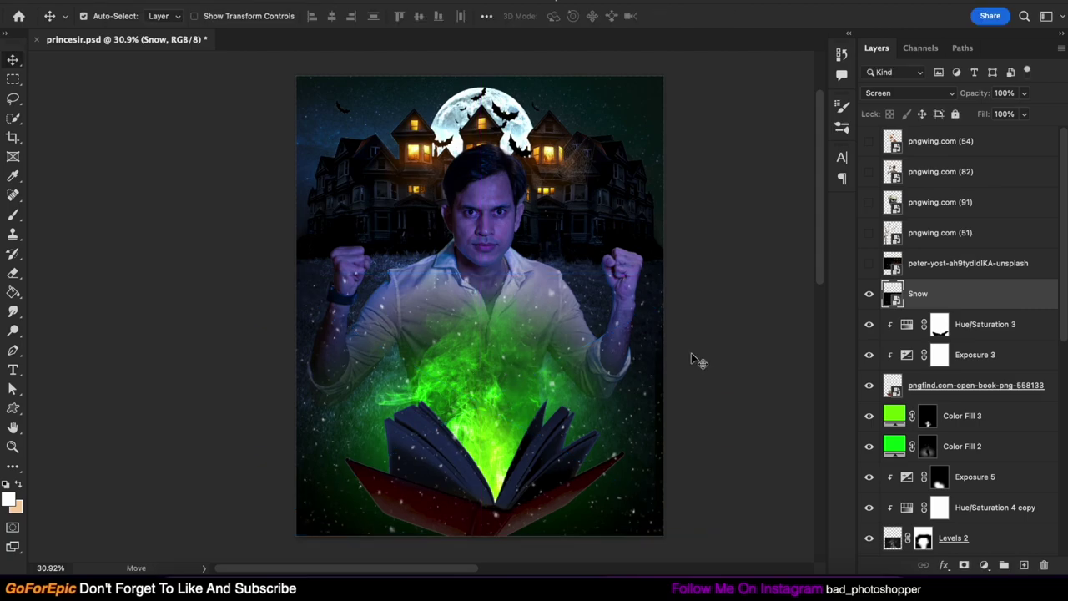
left_click(964, 565, "alt")
key("b")
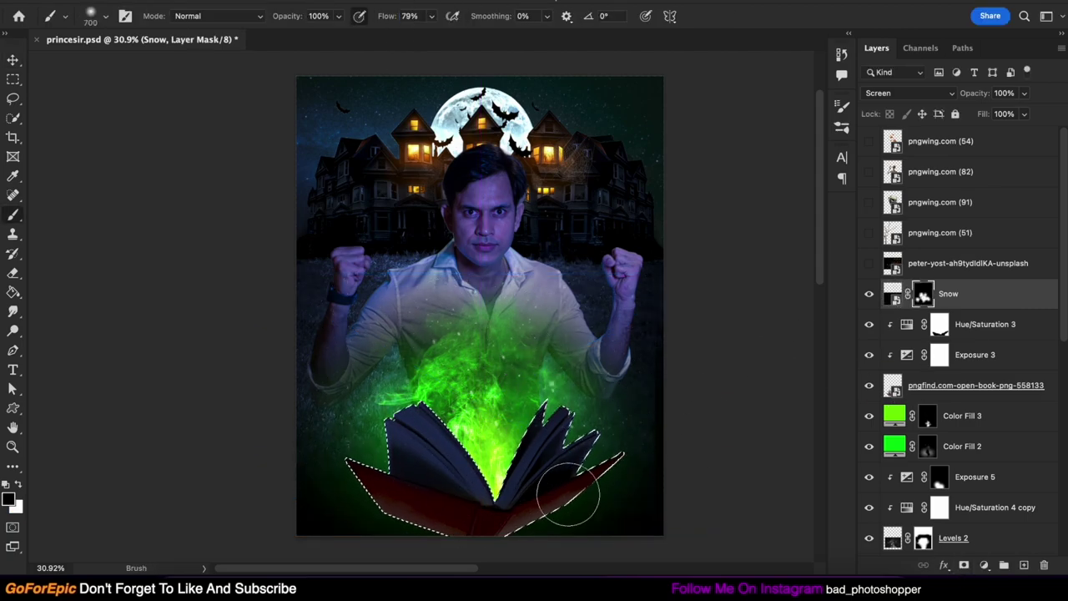
key("m")
- Tint the snow green with a clipped Colorize Hue/Saturation (Hue 76, Saturation 100), then paint its mask
left_click(983, 565)
left_click(738, 295)
left_click_drag(705, 219, 840, 247)
left_click_drag(753, 272, 743, 275)
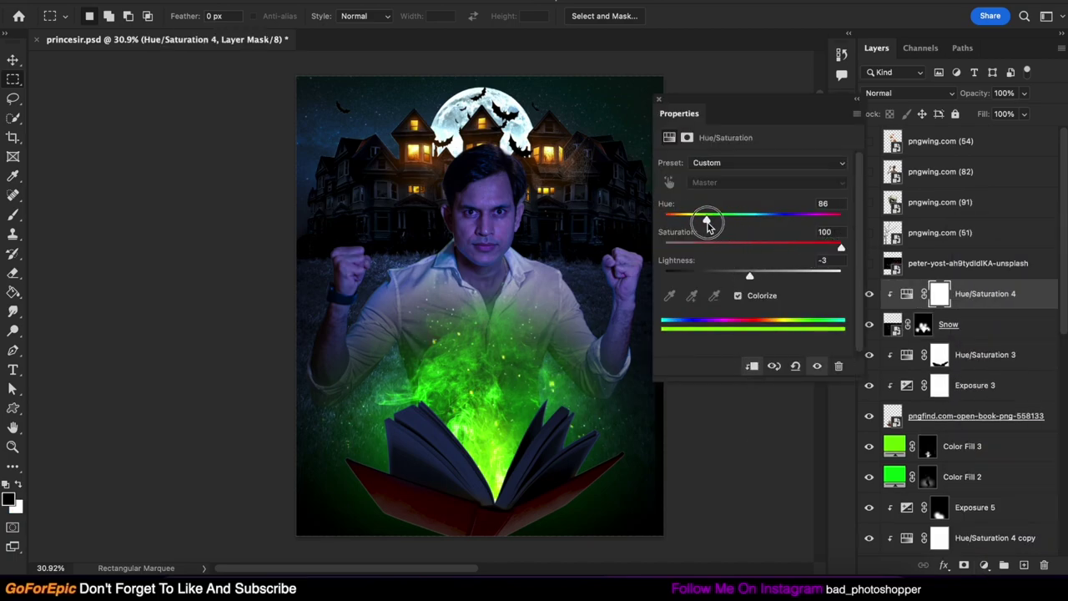
mouse_move(707, 225)
left_mouse_down()
mouse_move(775, 218)
mouse_move(707, 226)
left_mouse_up()
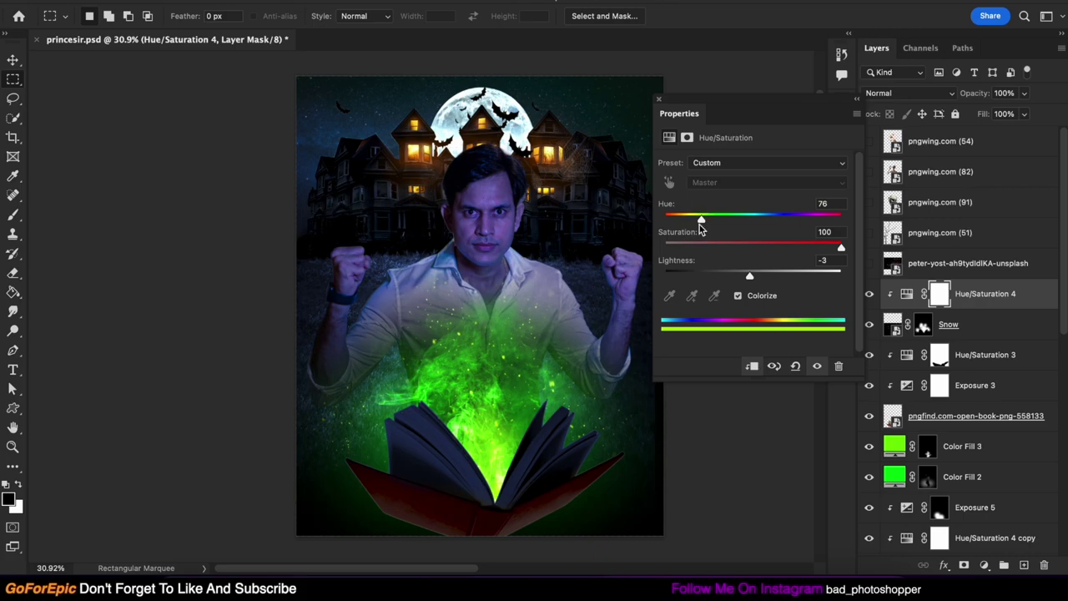
left_click(658, 99)
key("alt+bracketleft")
key("b")
key("x")
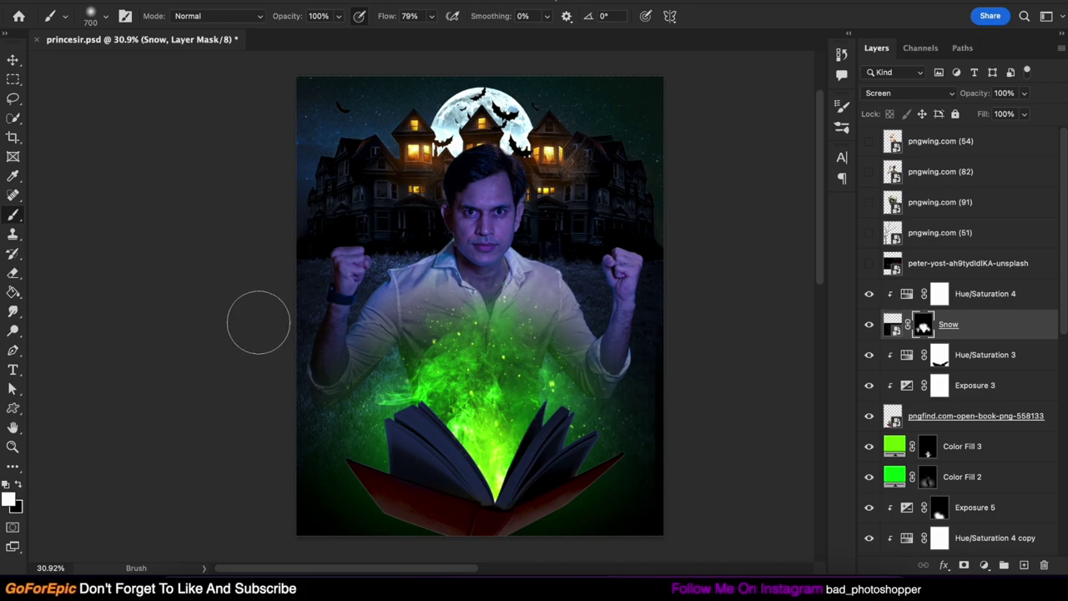
key("v")
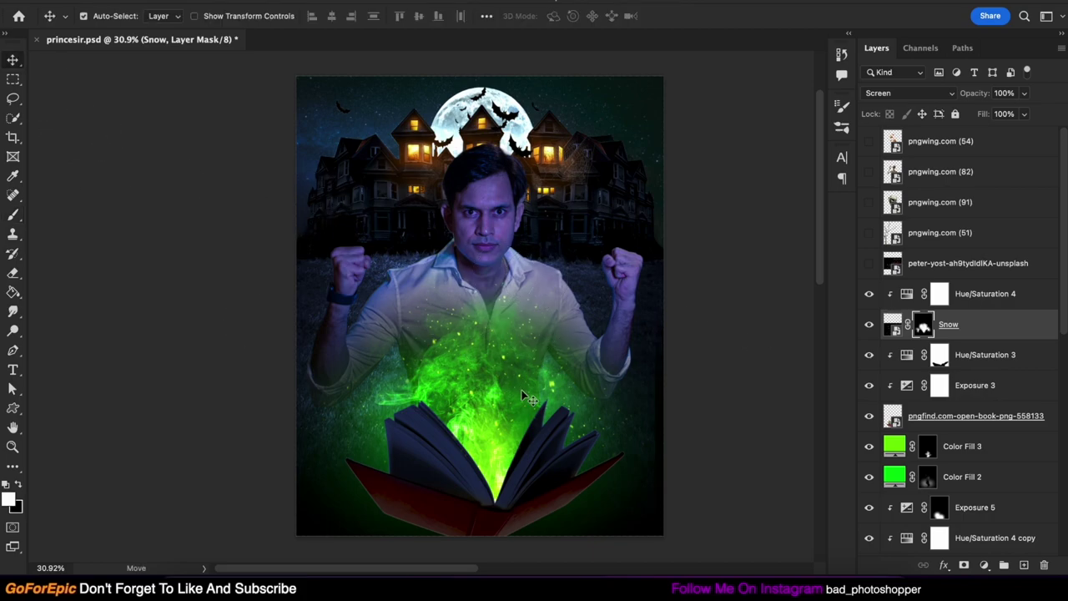
- Try a 70 px, 93% Inner Shadow on the book, then discard it
double_click(1026, 424)
left_click(285, 191)
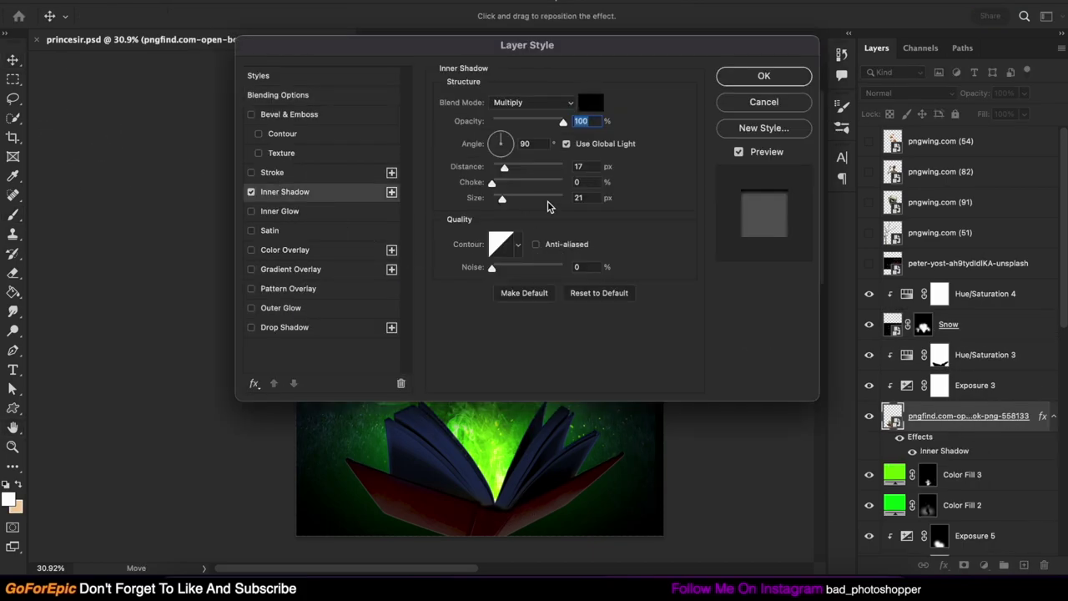
mouse_move(513, 198)
left_mouse_down()
mouse_move(500, 197)
mouse_move(515, 198)
left_mouse_up()
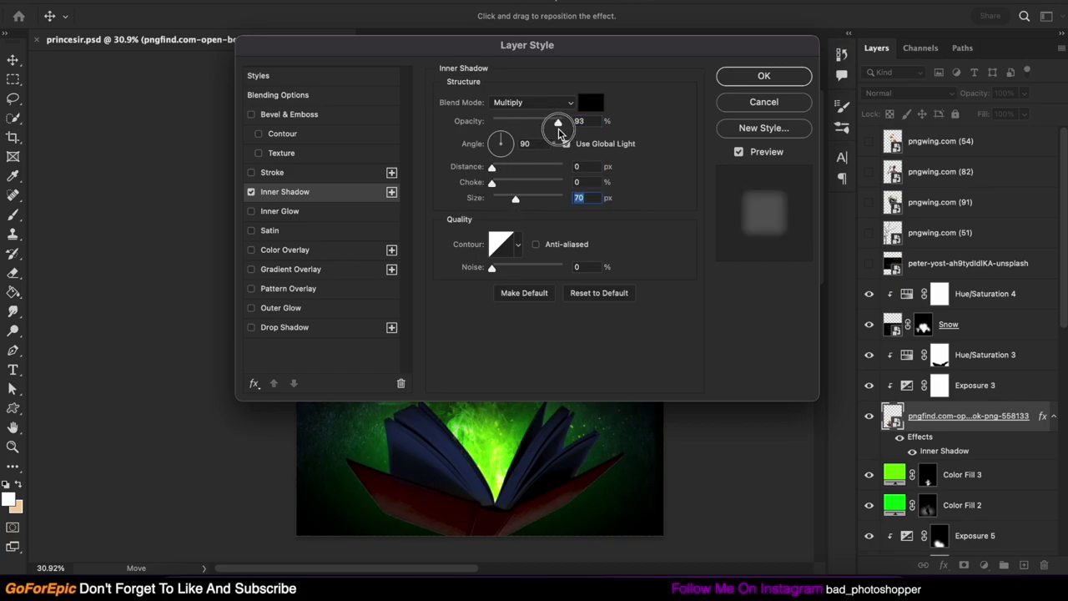
left_click_drag(562, 121, 559, 121)
left_click_drag(491, 166, 522, 166)
key("Escape")
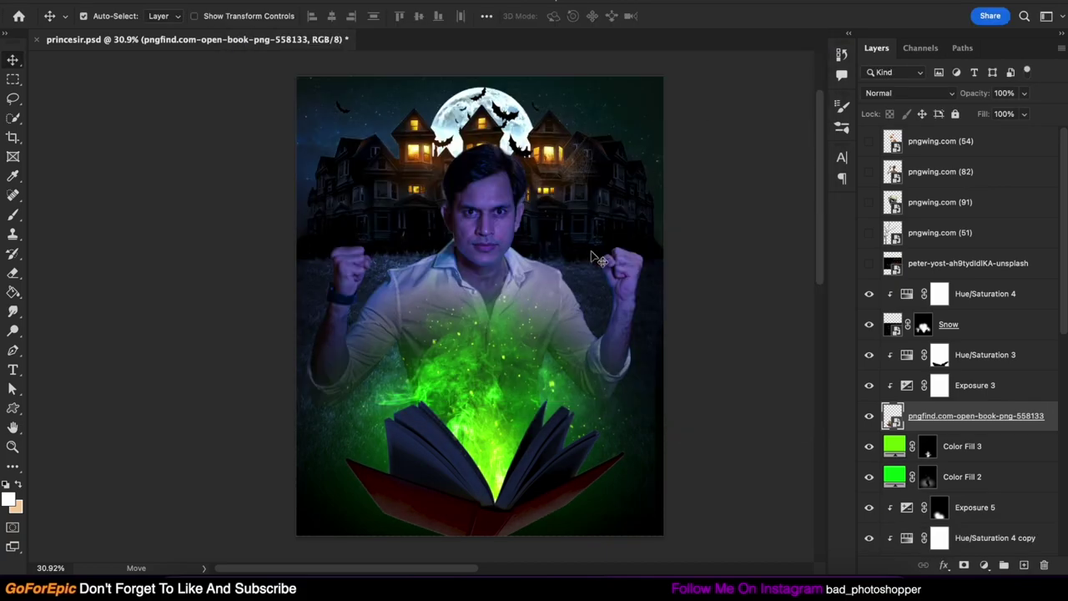
- Add a clipped, masked Layer 1 and a Vibrance +62 layer above it, comparing with Exposure 3 hidden
left_click(1018, 358)
key("ctrl+shift+alt+n")
key("b")
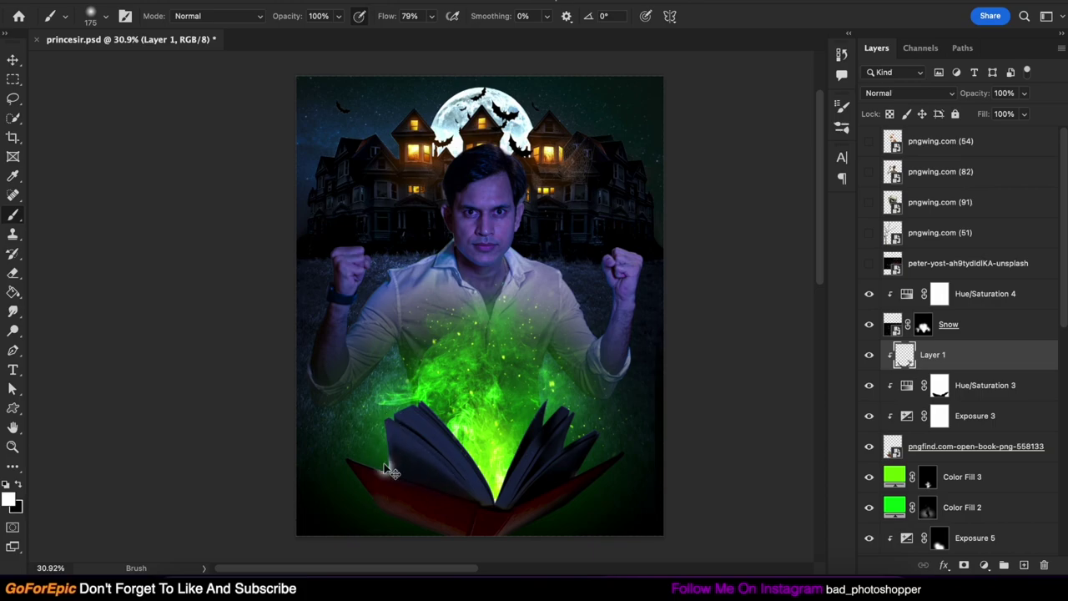
left_click(964, 565)
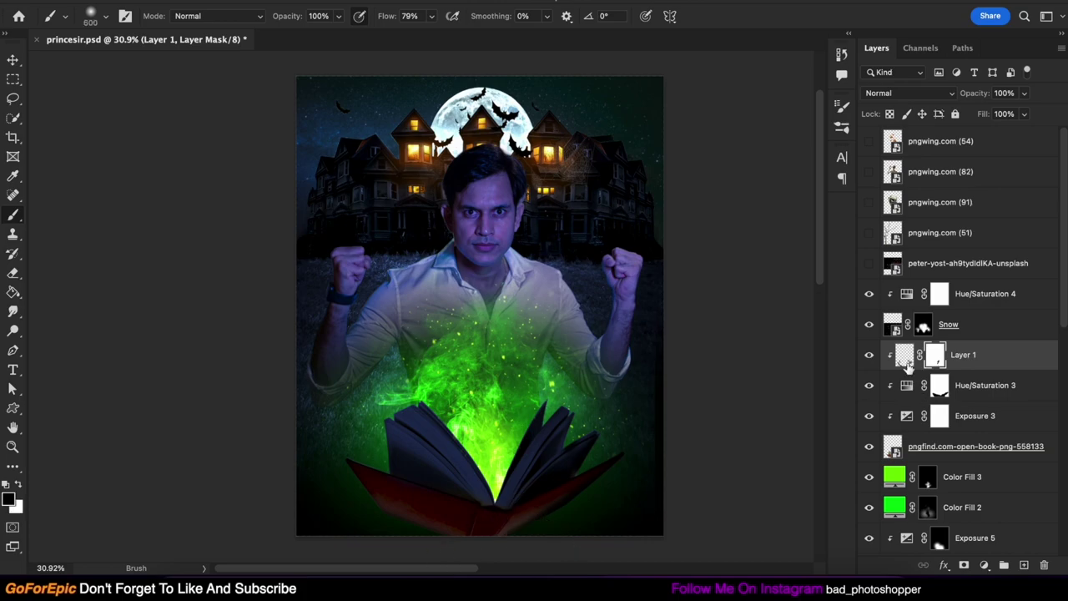
key("ctrl+backslash")
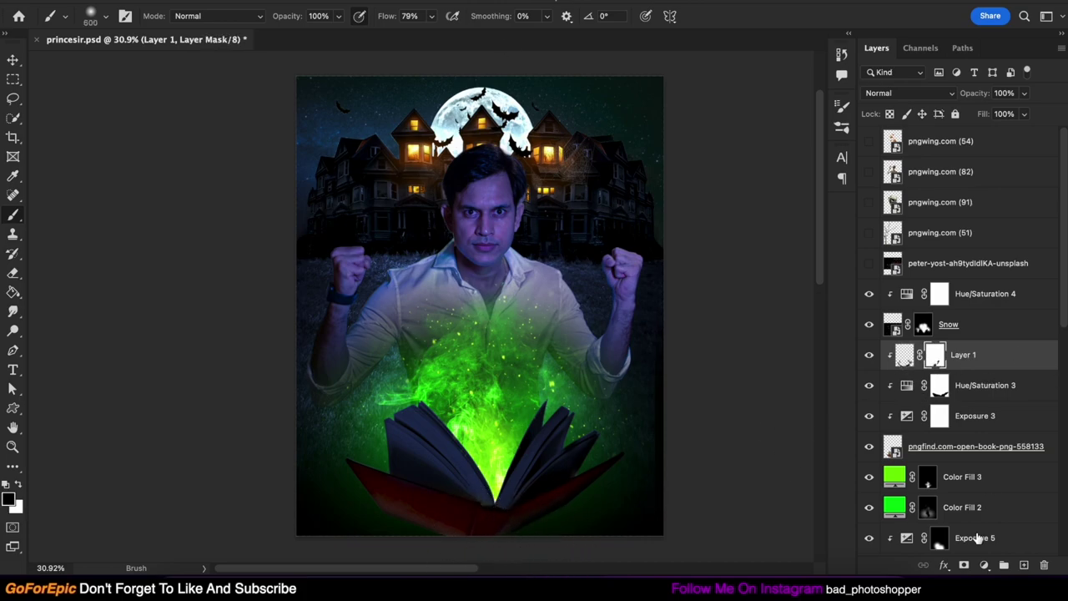
left_click(984, 565)
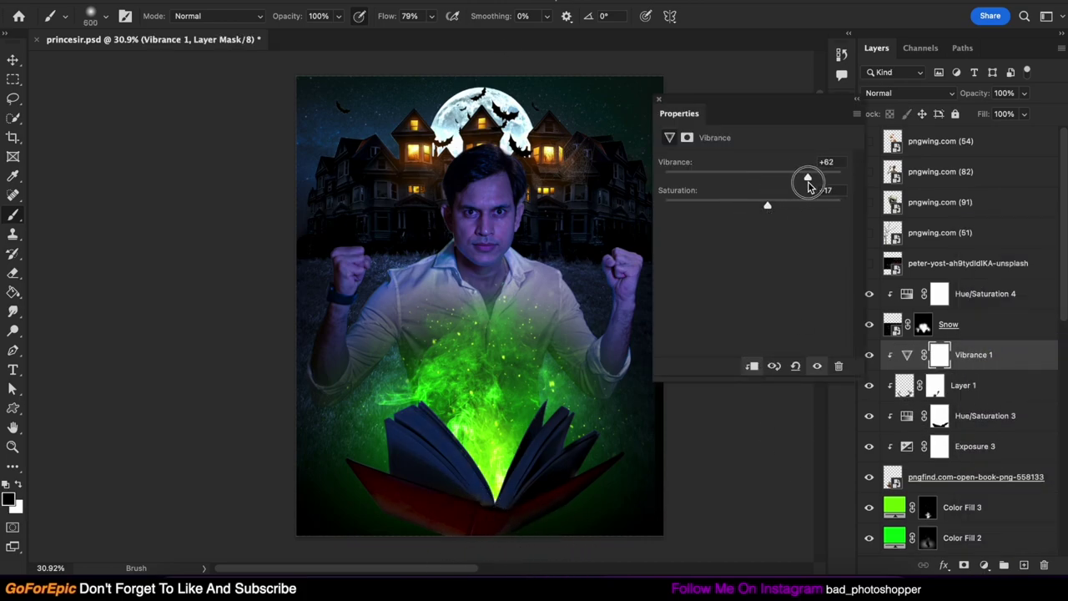
key("ctrl+plus")
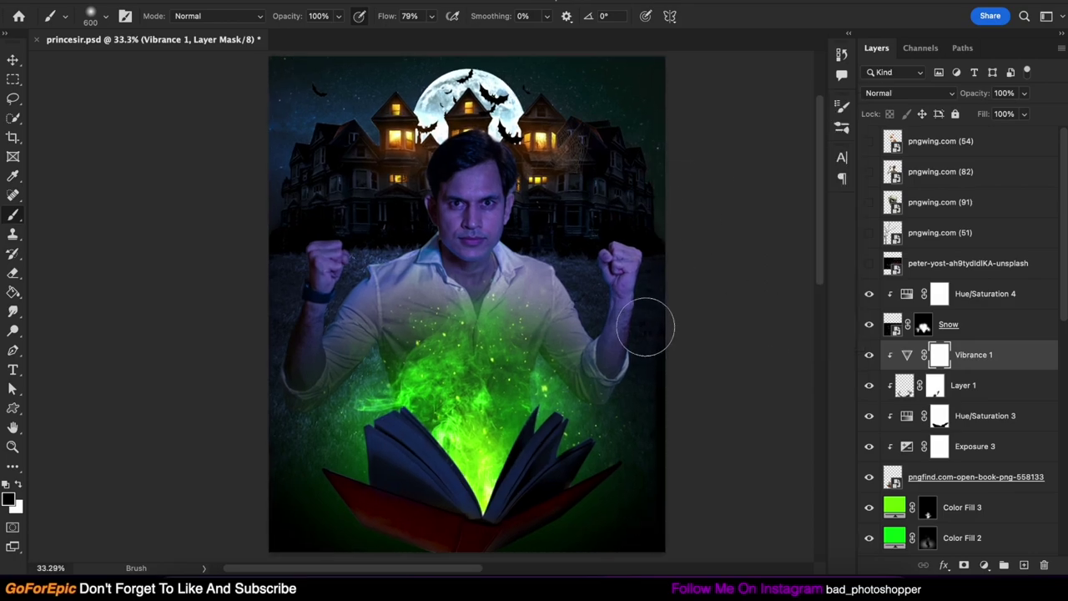
left_click(868, 445)
- Show Exposure 3 again and make the skull layer visible and selected
left_click(869, 445)
key("v")
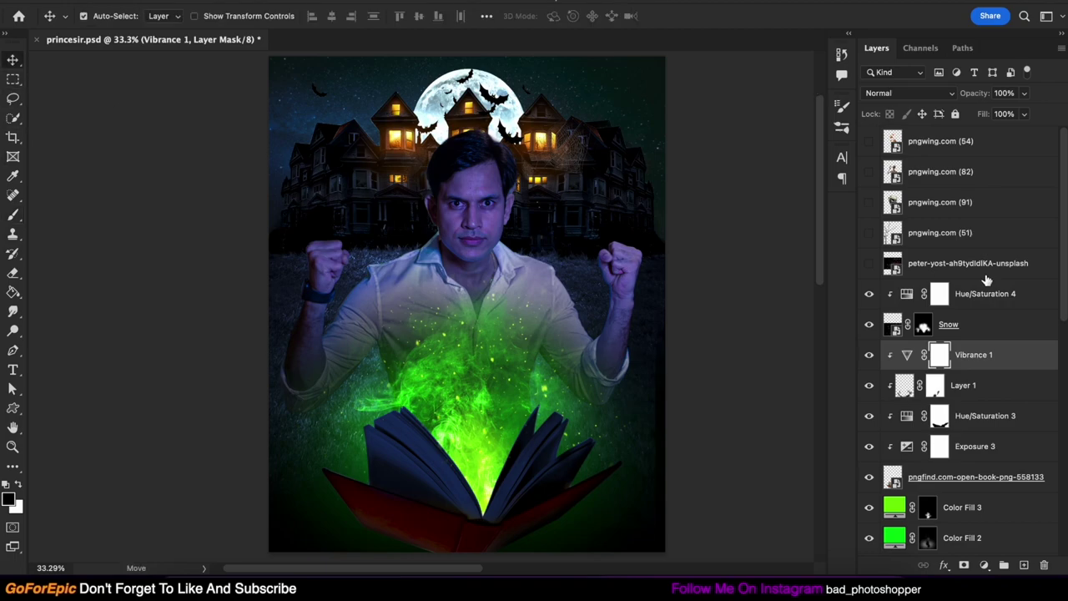
left_click(869, 201)
left_click(939, 201)
key("ctrl+t")
key("Return")
- Duplicate the skull as an Overlay copy hidden behind an inverted mask, ready for white paint
key("ctrl+j")
left_click(909, 93)
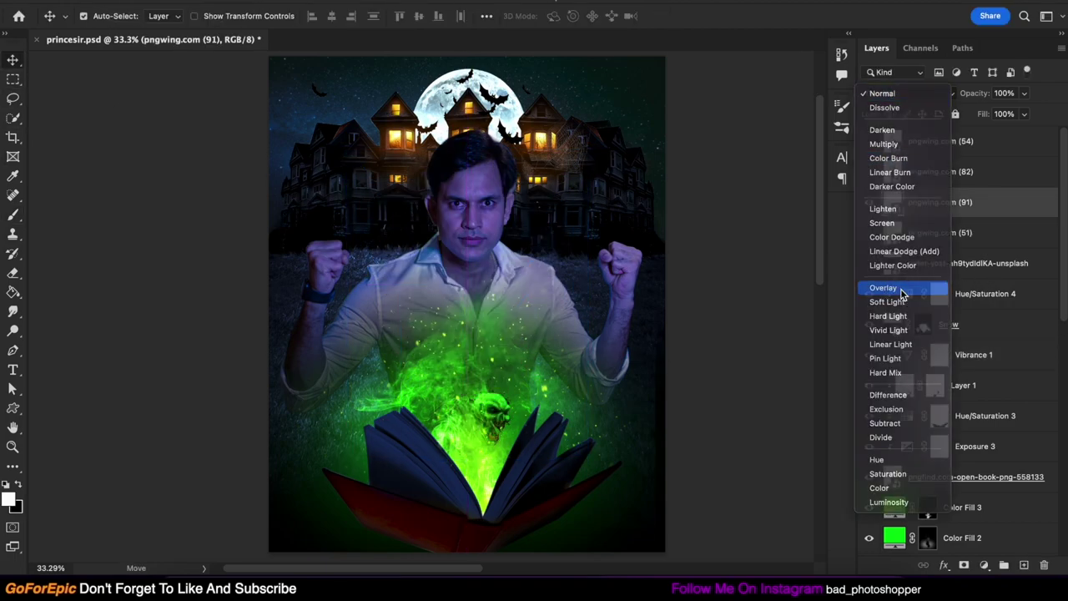
left_click(882, 291)
left_click(964, 565)
key("ctrl+i")
key("b")
scroll(497, 425, "up", 3)
key("x")
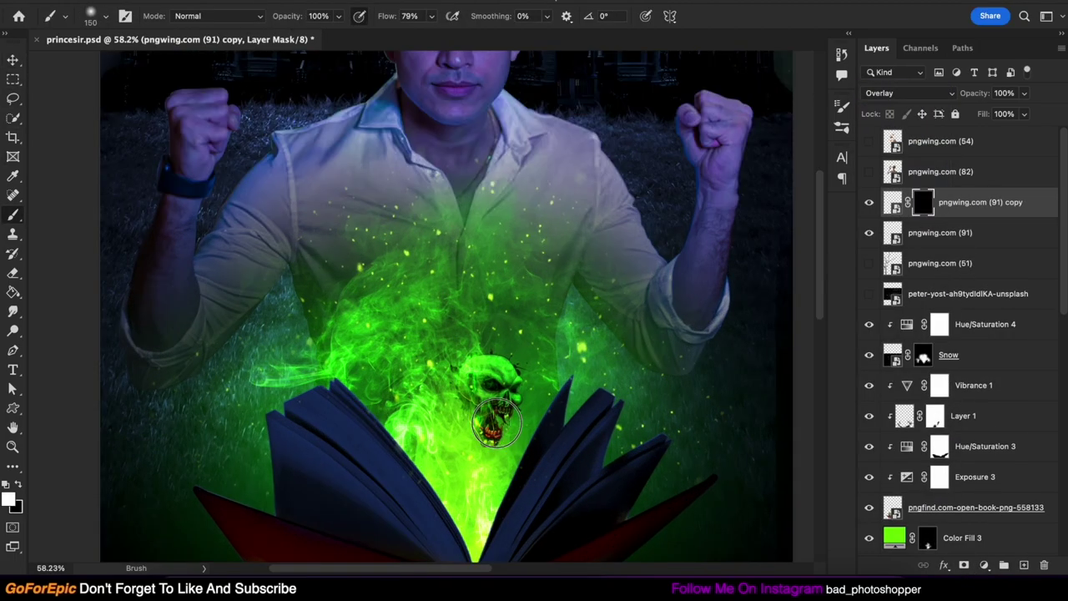
scroll(501, 422, "down", 3)
- Show skeleton pngwing.com (82), shrink it onto the book, and place it below the book layer
left_click(868, 171)
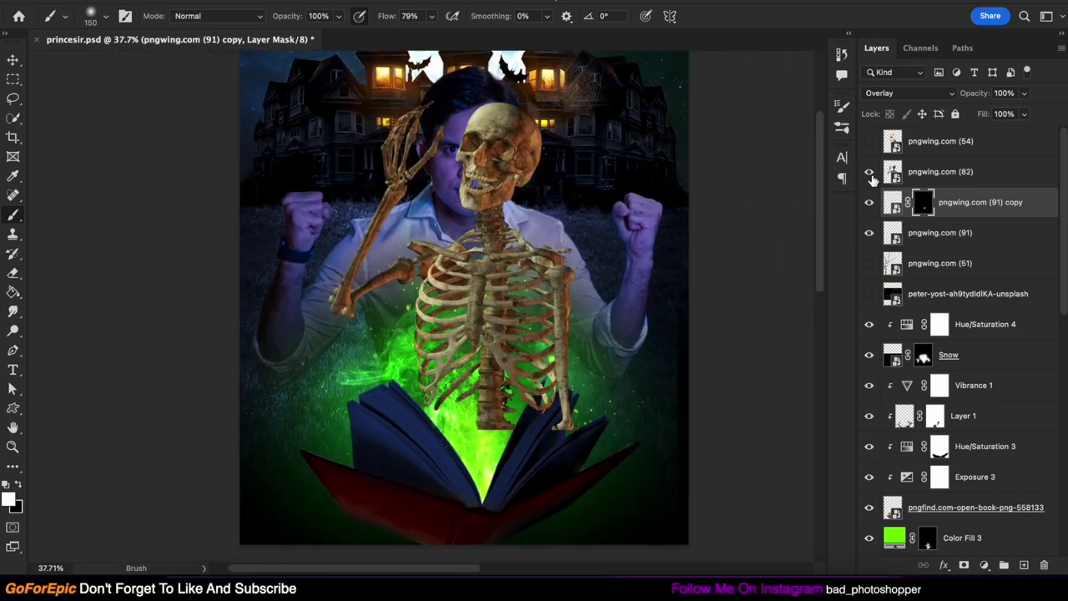
key("v")
key("ctrl+t")
left_click(976, 178)
left_click_drag(576, 100, 498, 421)
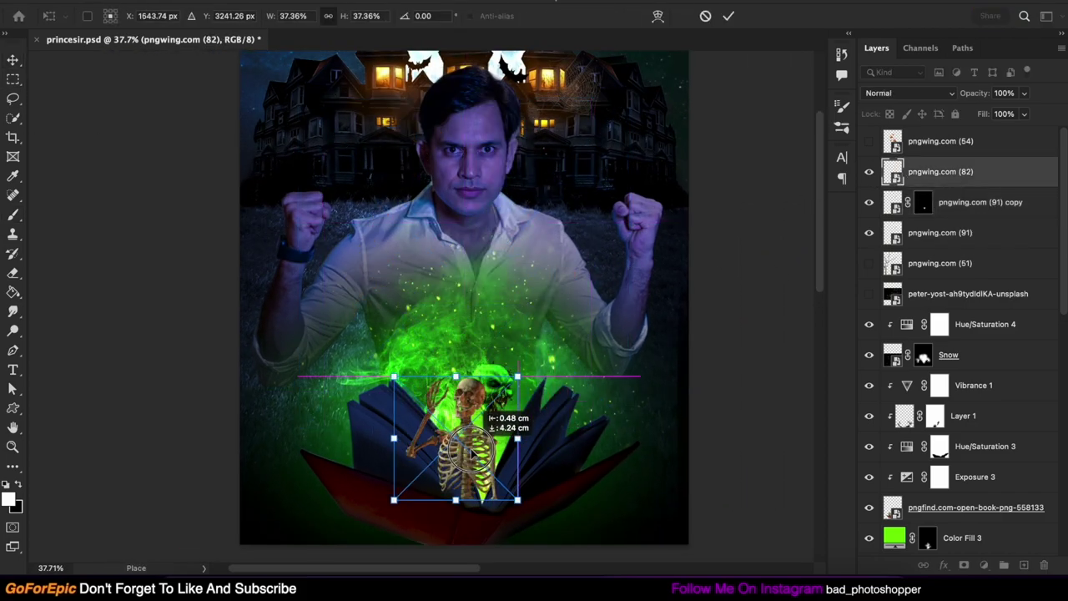
key("Return")
mouse_move(960, 171)
left_mouse_down()
mouse_move(942, 463)
mouse_move(943, 430)
left_mouse_up()
key("ctrl+t")
left_click_drag(455, 392, 442, 359)
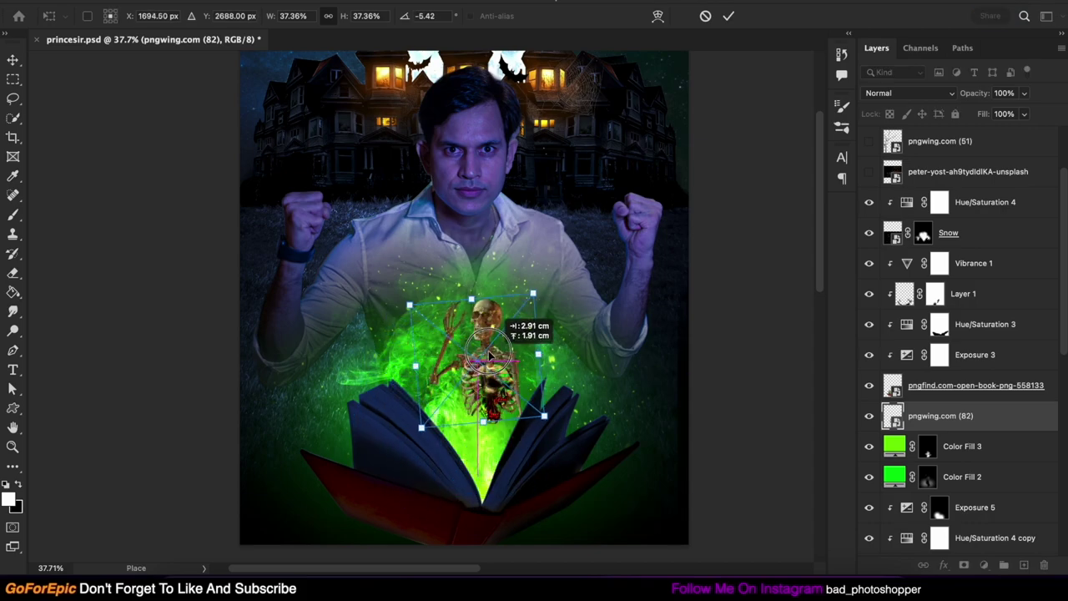
key("Return")
- Set the skeleton to Luminosity and paint its layer mask black to fade it
left_click(927, 96)
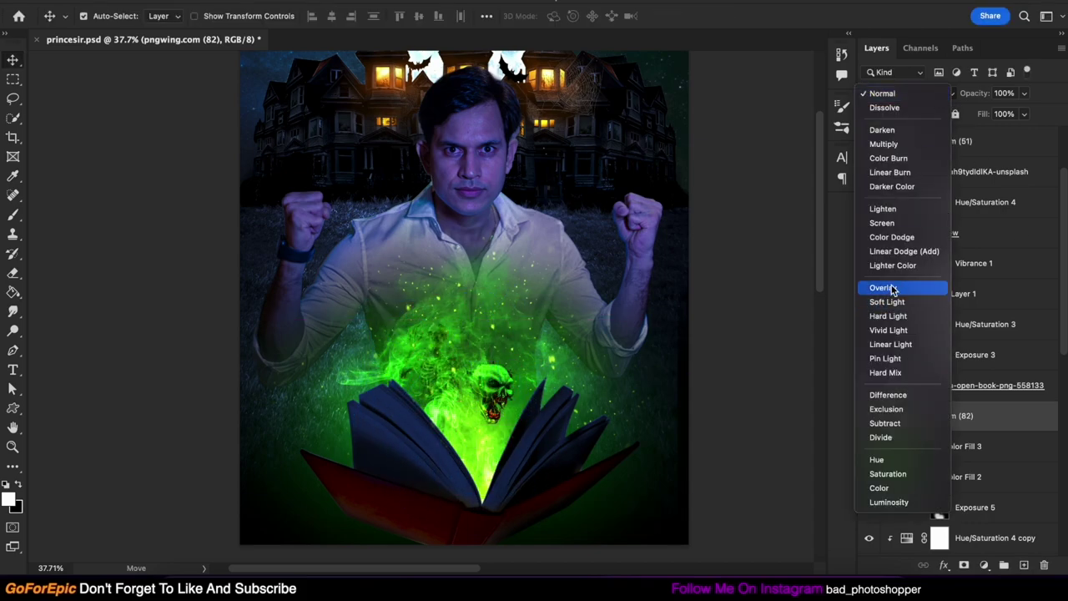
left_click(889, 502)
left_click(923, 416)
key("b")
key("x")
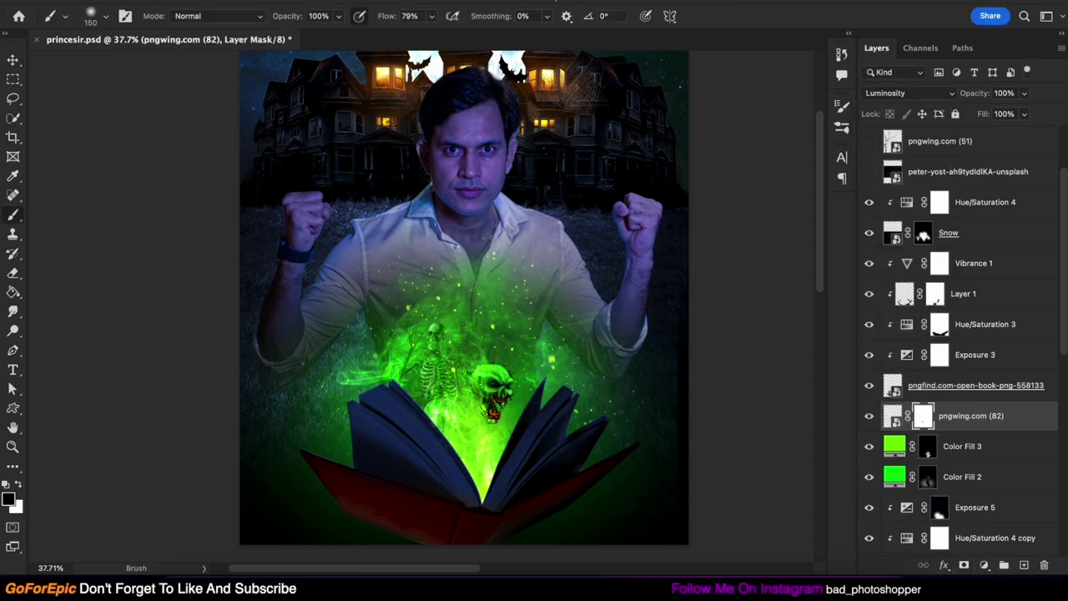
scroll(407, 284, "up", 3)
scroll(408, 284, "down", 3)
scroll(407, 284, "down", 2)
scroll(407, 285, "down", 1)
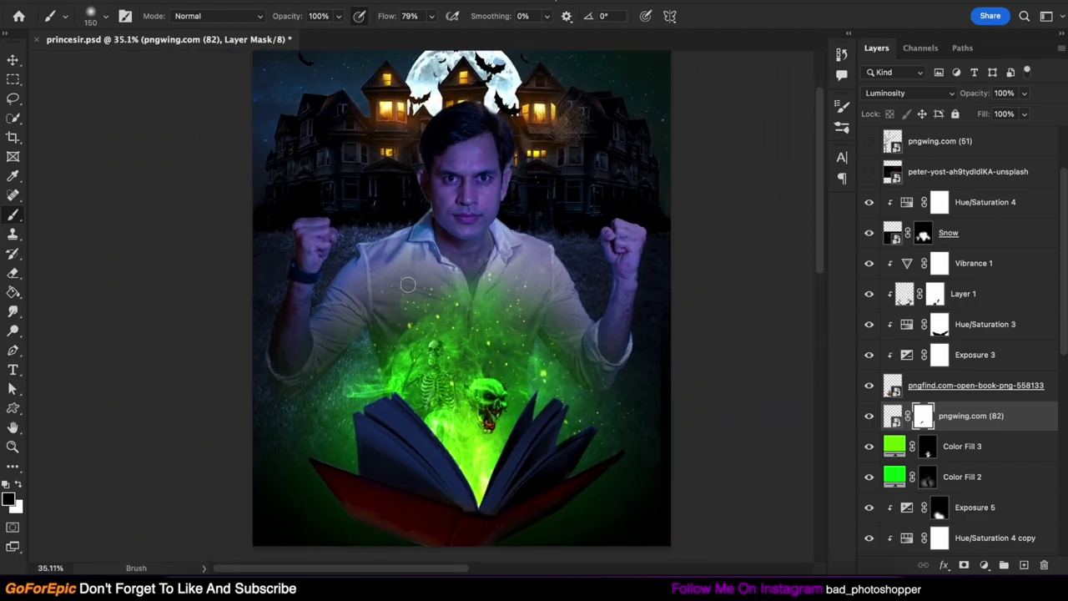
key("v")
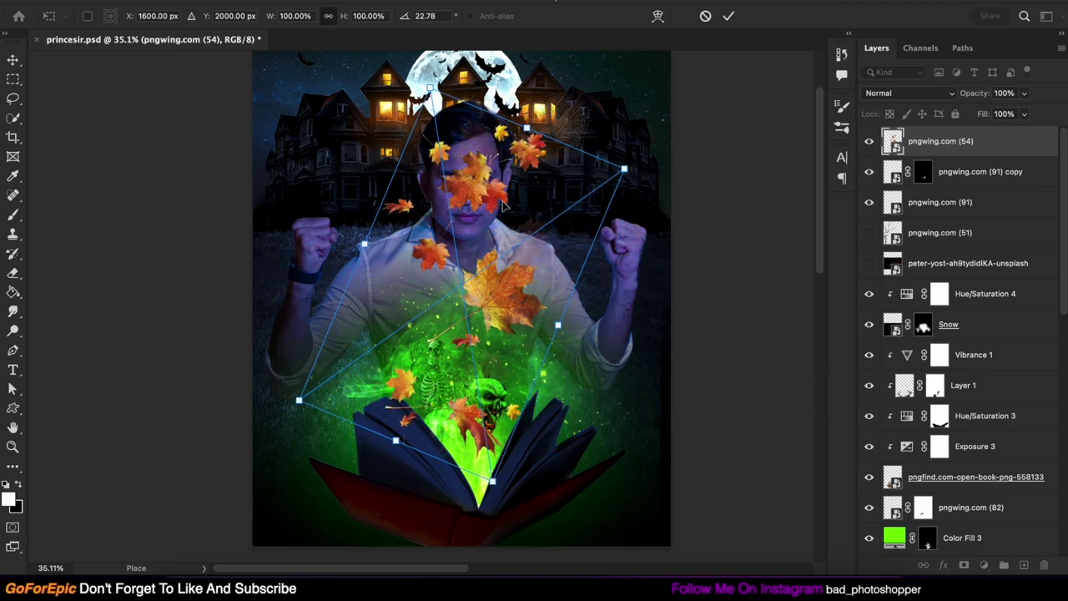
- Move the leaves to the right edge and darken them with a clipped colorized Hue/Saturation (Lightness -86)
left_click_drag(504, 206, 654, 339)
key("Return")
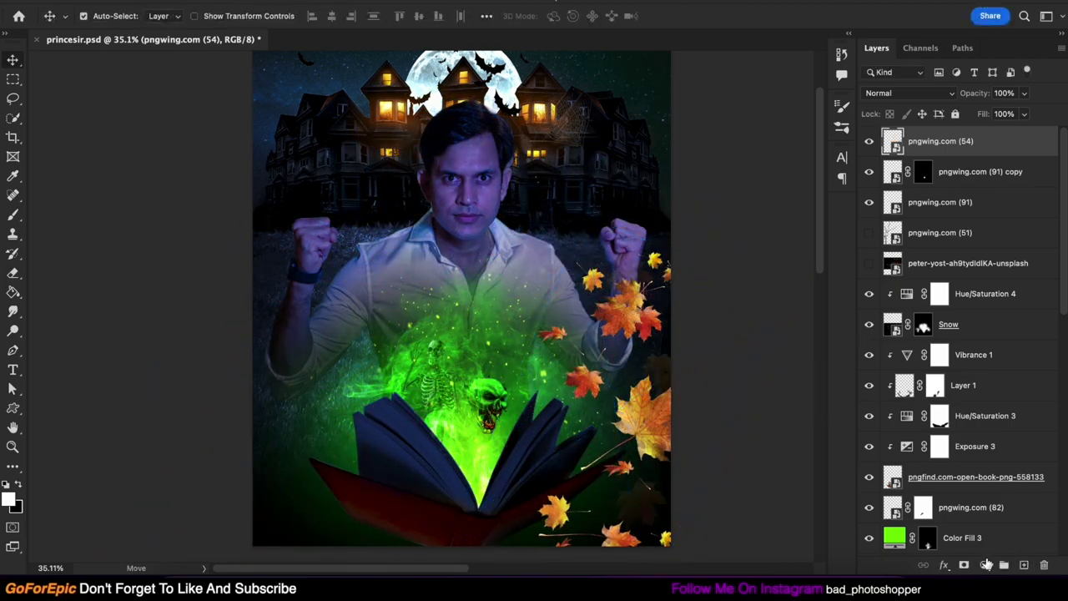
left_click(984, 564)
left_click(737, 295)
left_click_drag(667, 219, 778, 219)
mouse_move(710, 248)
left_mouse_down()
mouse_move(731, 247)
mouse_move(677, 287)
left_mouse_up()
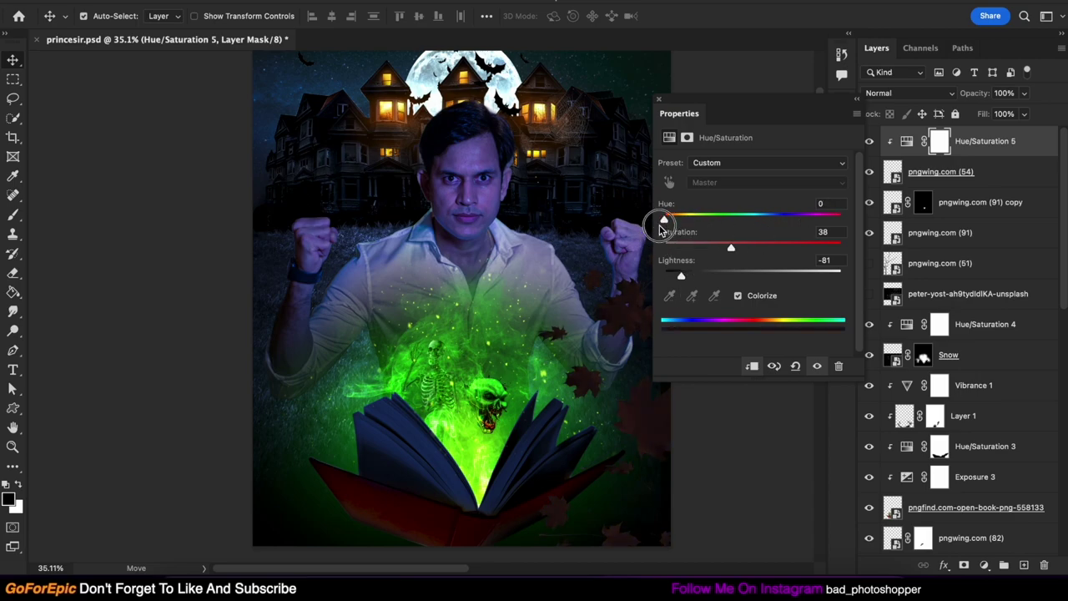
left_click(658, 98)
- Rotate and resize the leaves layer to 64% at the lower right, then recheck the adjustment
left_click(655, 389)
key("ctrl+t")
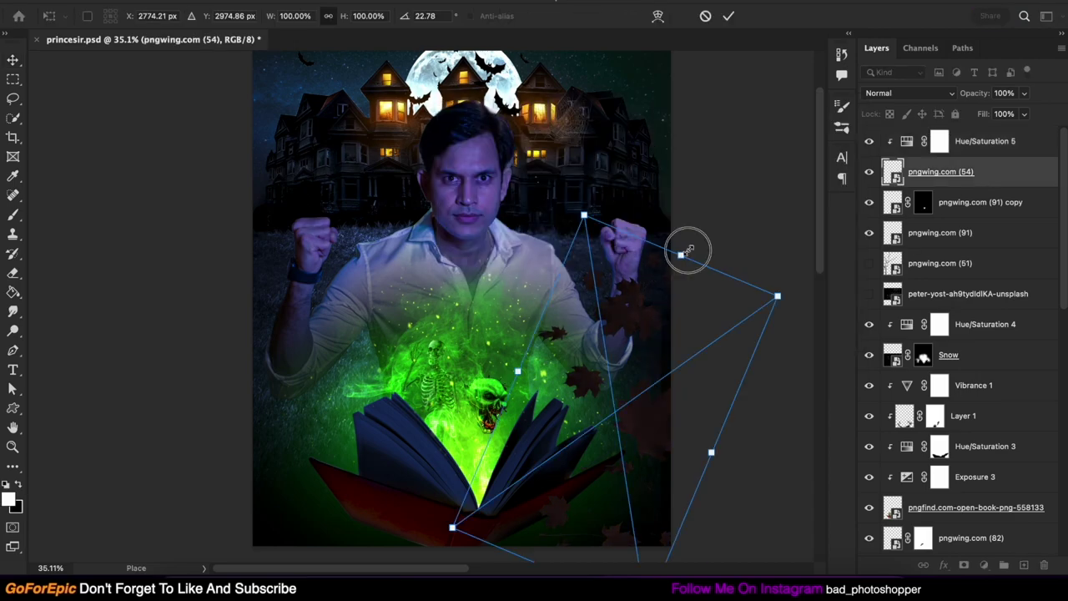
mouse_move(689, 248)
left_mouse_down()
mouse_move(300, 436)
mouse_move(634, 406)
left_mouse_up()
mouse_move(710, 364)
left_mouse_down()
mouse_move(693, 350)
mouse_move(624, 393)
left_mouse_up()
key("Return")
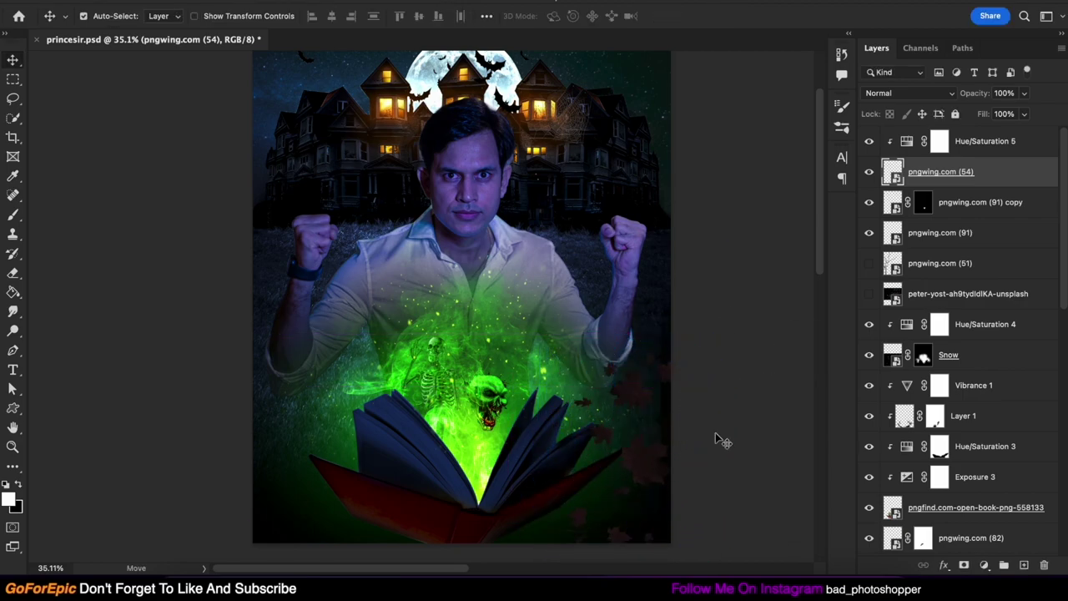
scroll(723, 441, "down", 1)
key("alt+bracketright")
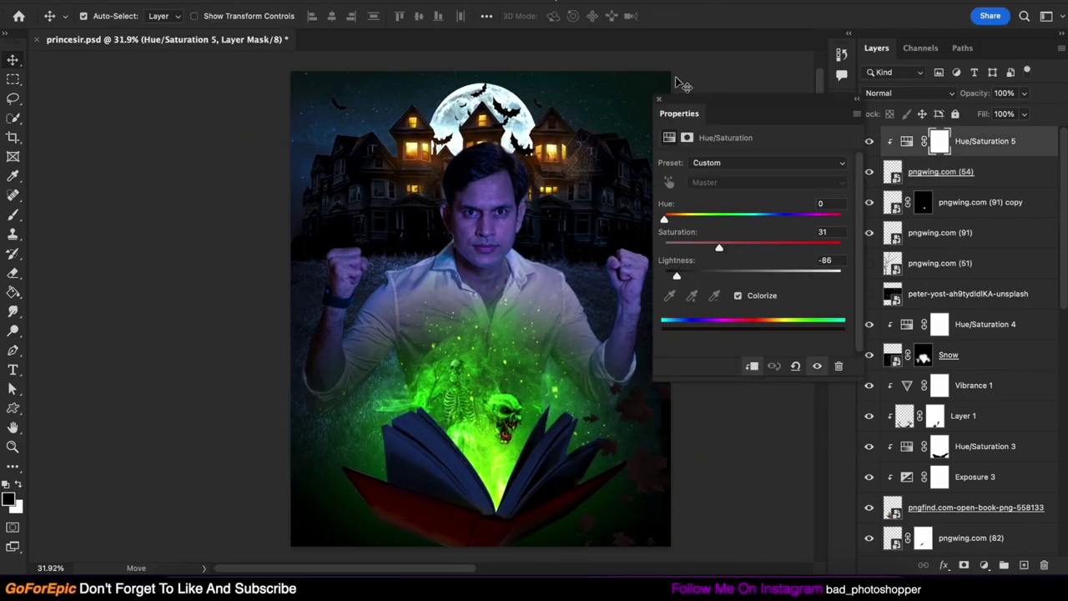
left_click(677, 81)
scroll(745, 258, "up", 1)
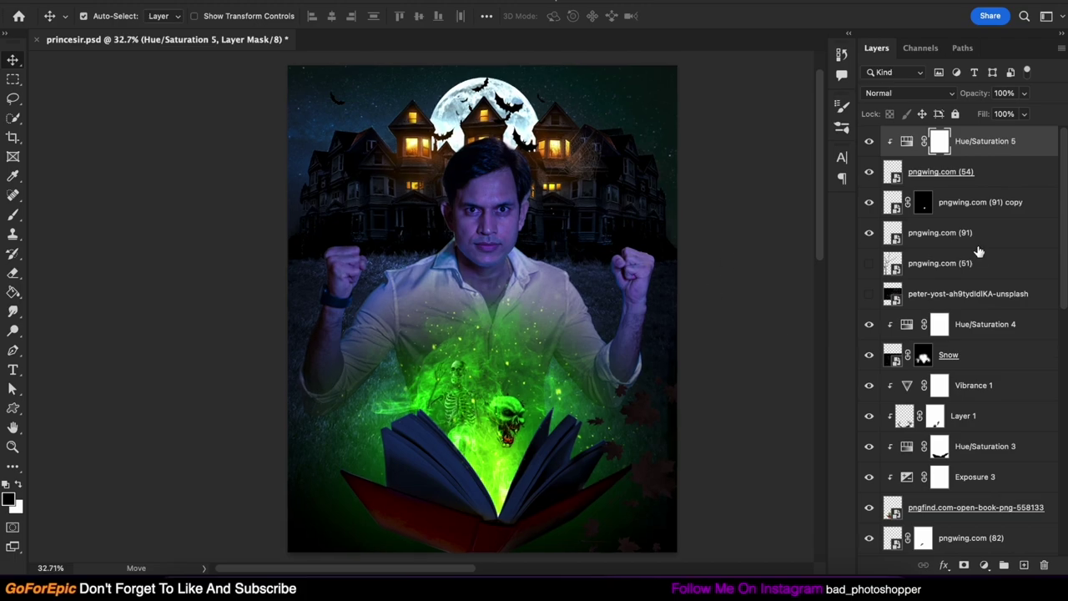
- Show the peter-yost sparks layer and set its blend mode to Lighten
left_click(868, 293)
left_click(960, 294)
left_click(910, 93)
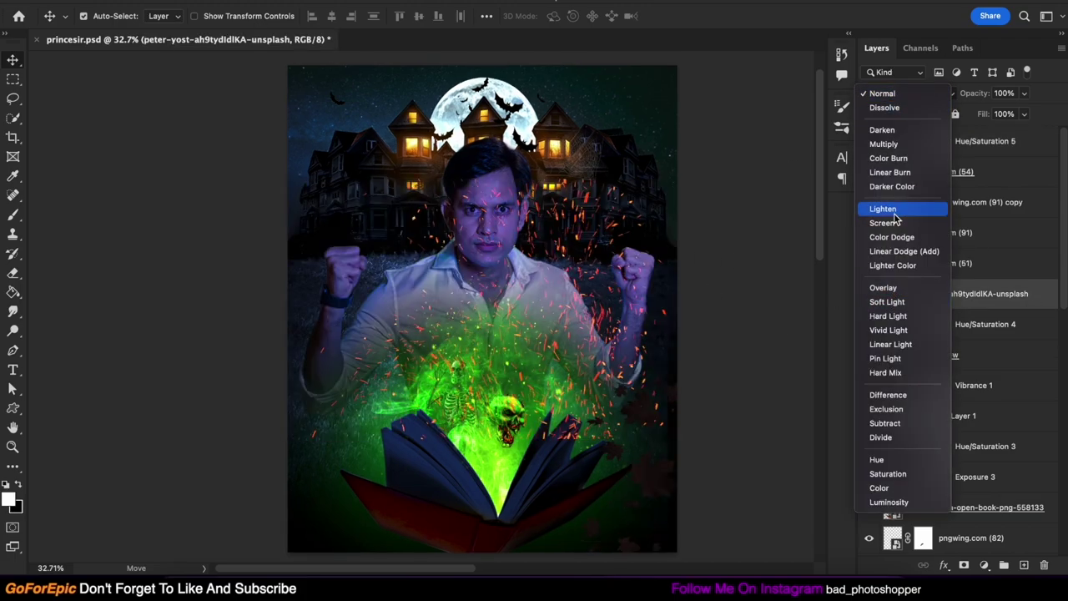
left_click(882, 208)
- Add a Hue/Saturation adjustment that turns the sparks green with raised saturation
left_click(983, 565)
left_click(989, 369)
left_click_drag(719, 219, 794, 249)
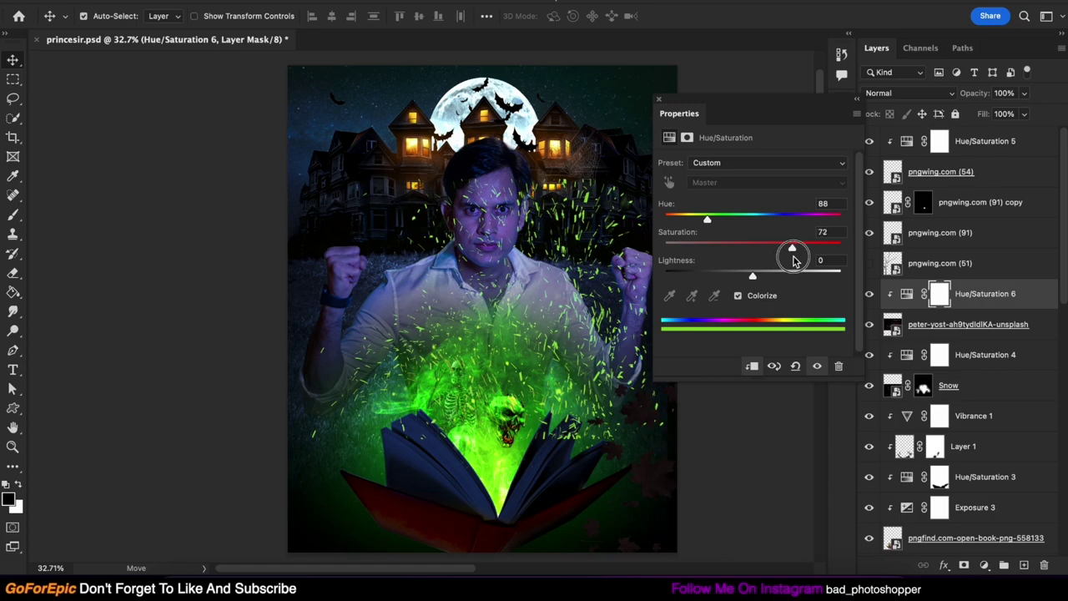
left_click_drag(518, 271, 548, 387)
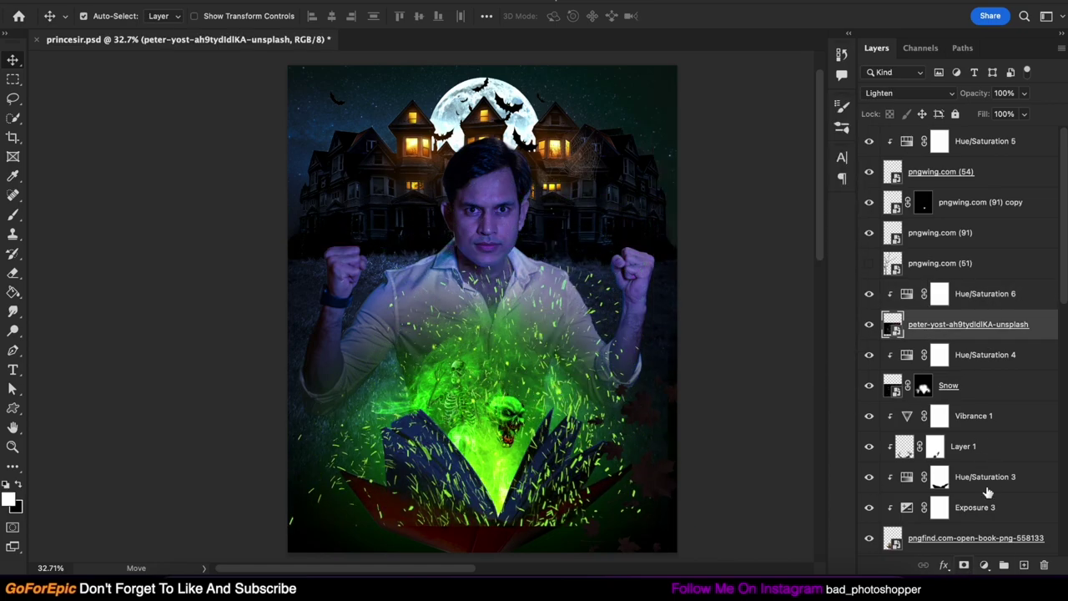
- Move the sparks below the book and hide them with an inverted layer mask
left_click_drag(968, 324, 959, 546)
left_click(963, 564)
key("ctrl+i")
key("b")
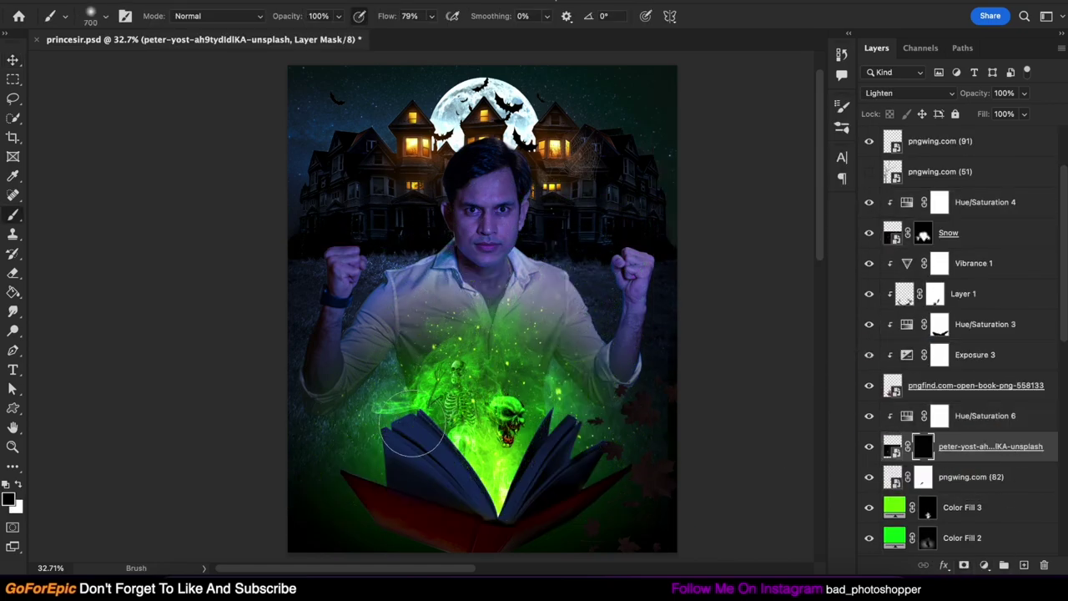
key("x")
- Paint sparks back in near the book's lower-left and right sides
left_click_drag(359, 438, 301, 473)
left_click_drag(604, 431, 595, 441)
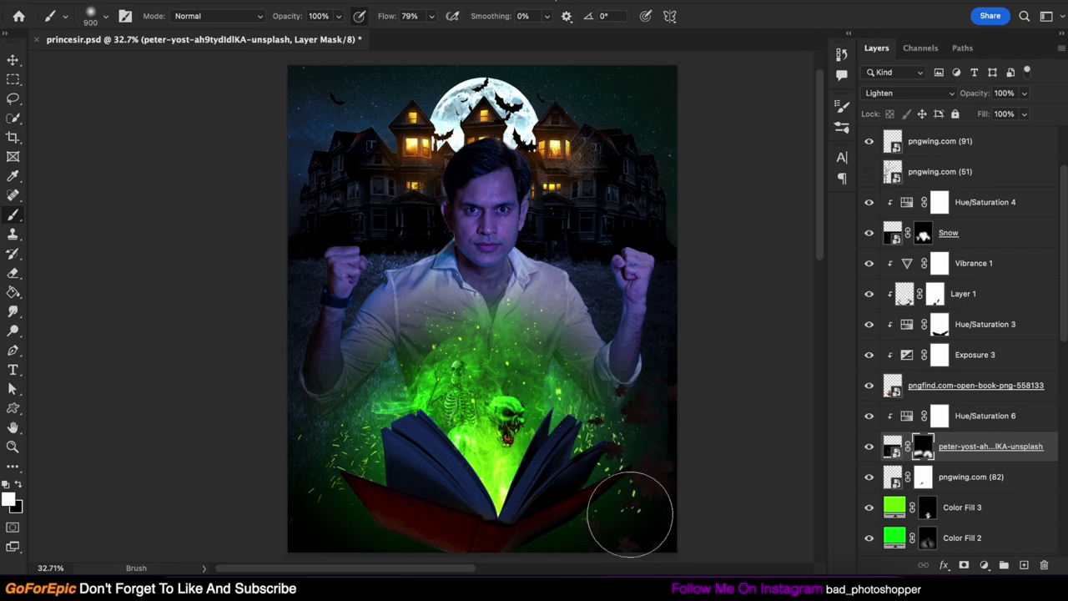
key("x")
key("x")
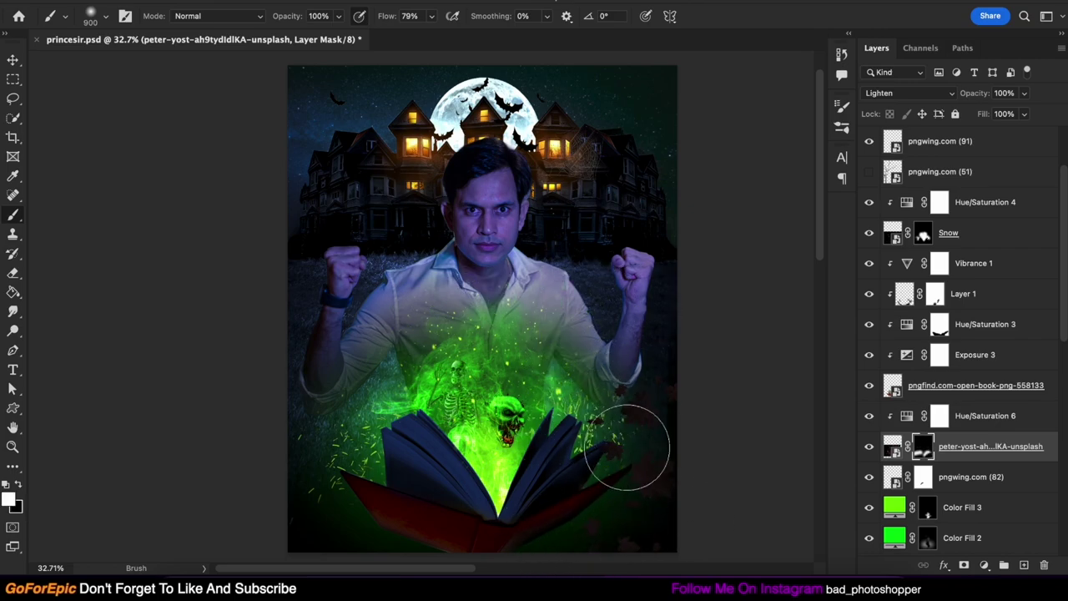
key("x")
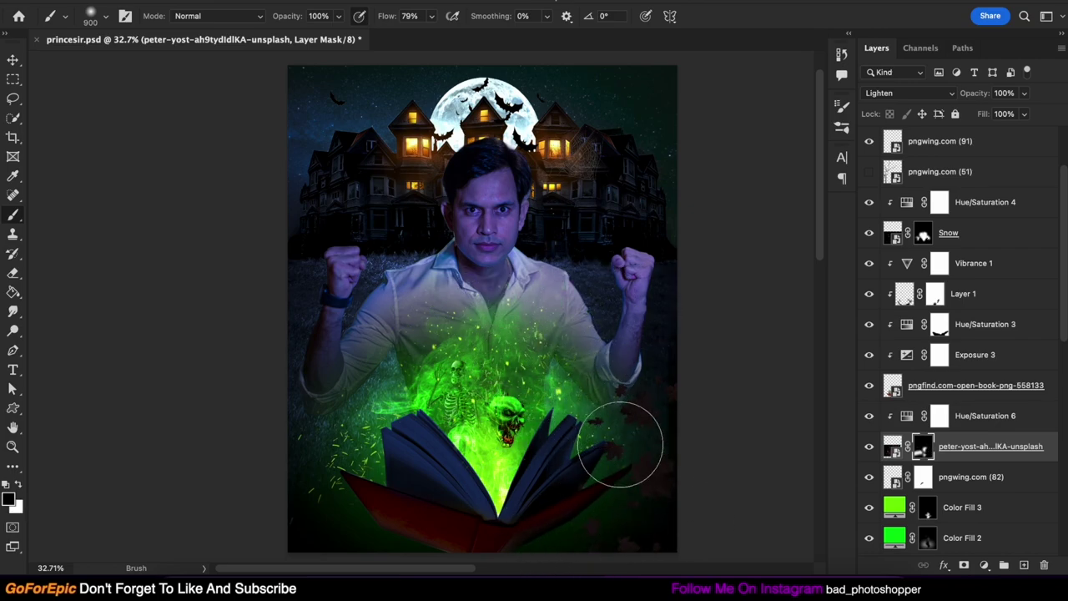
key("x")
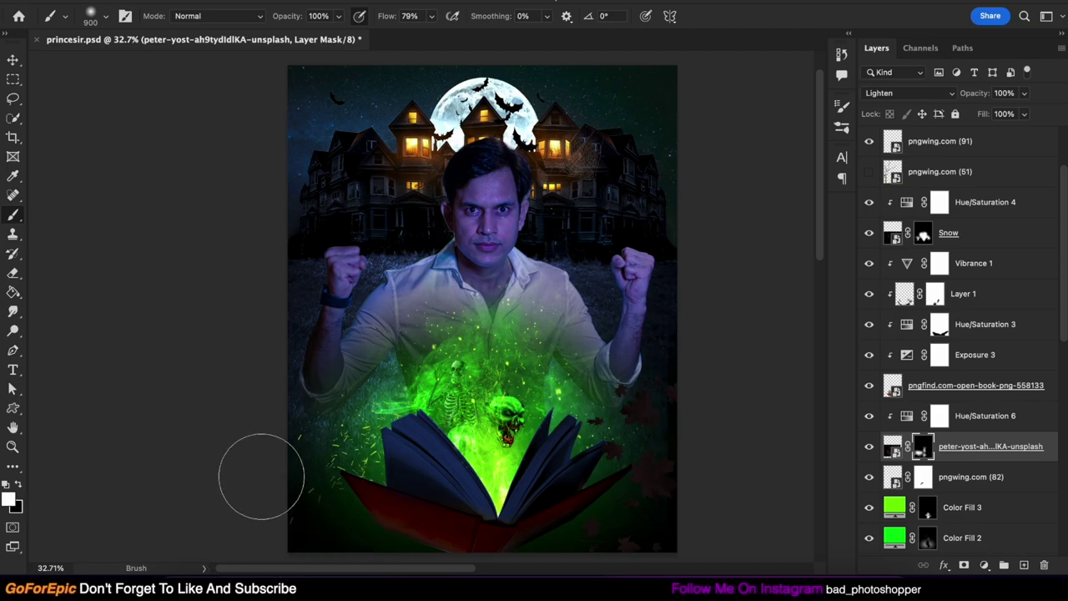
key("x")
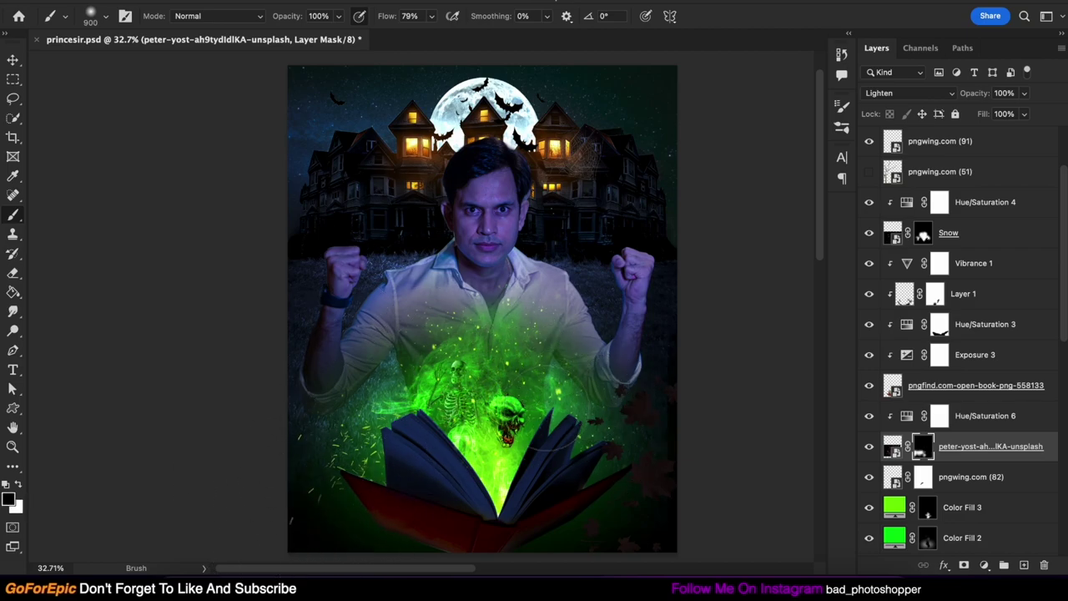
scroll(508, 386, "up", 1)
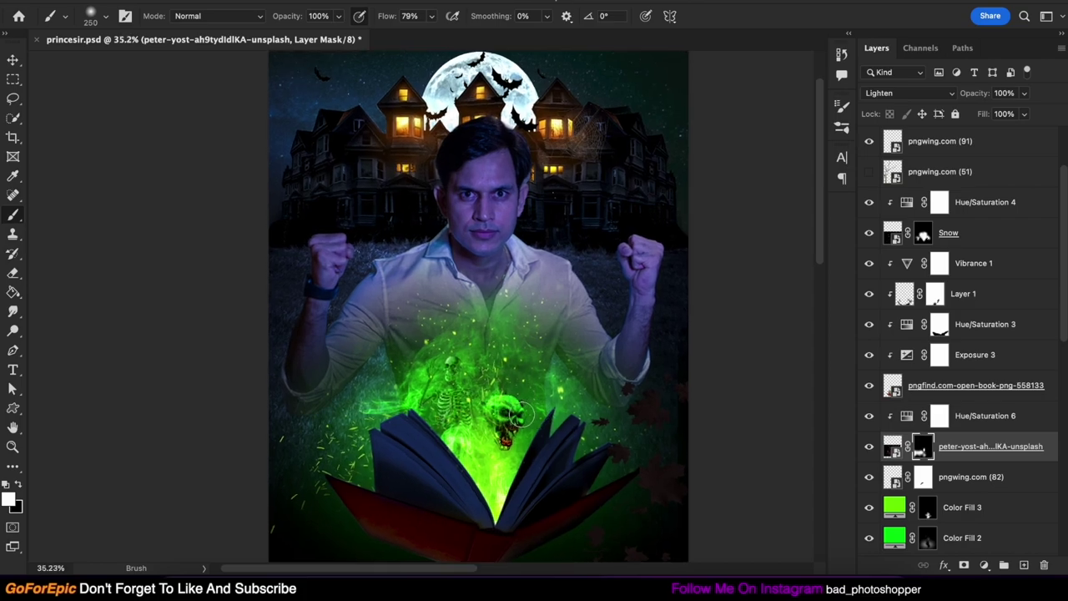
key("x")
key("x")
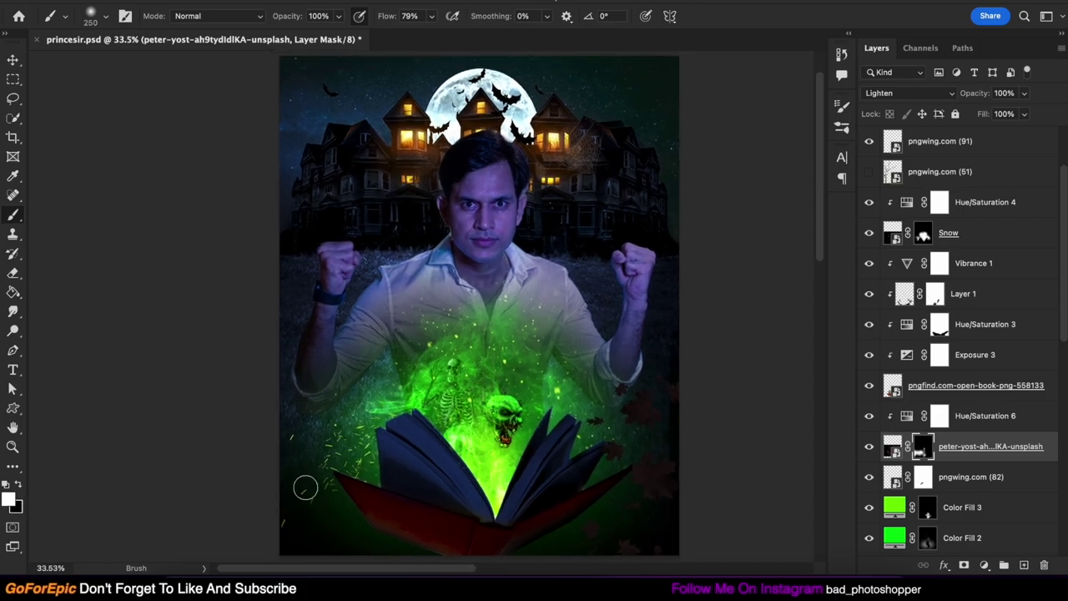
left_click_drag(336, 459, 281, 489)
key("x")
- Show the dead tree layer, move it below prince, and shrink and rotate it toward the upper left
key("v")
scroll(931, 427, "down", 10)
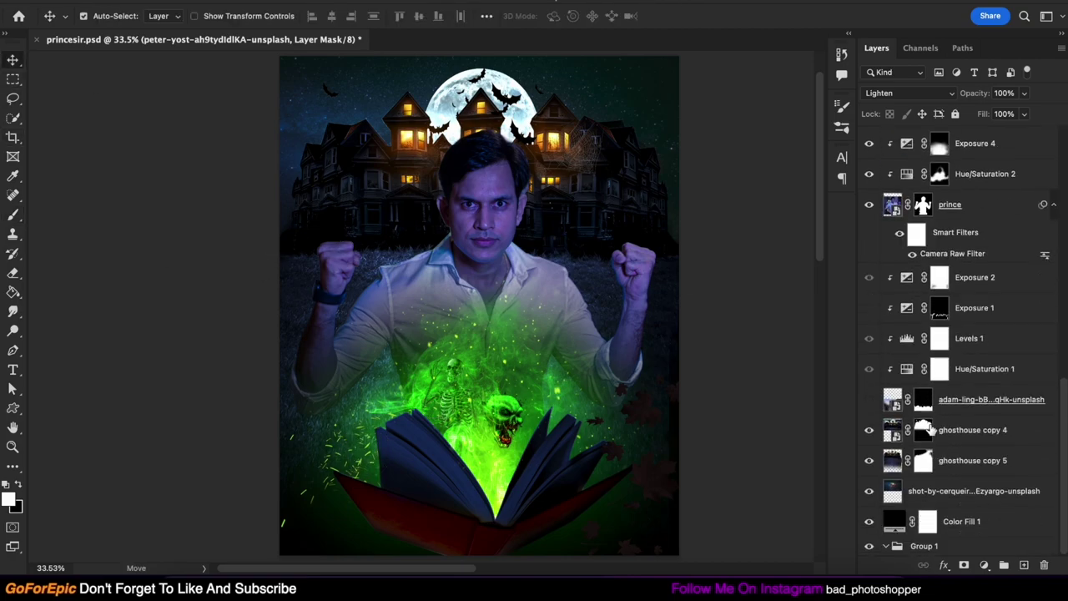
left_click(968, 430)
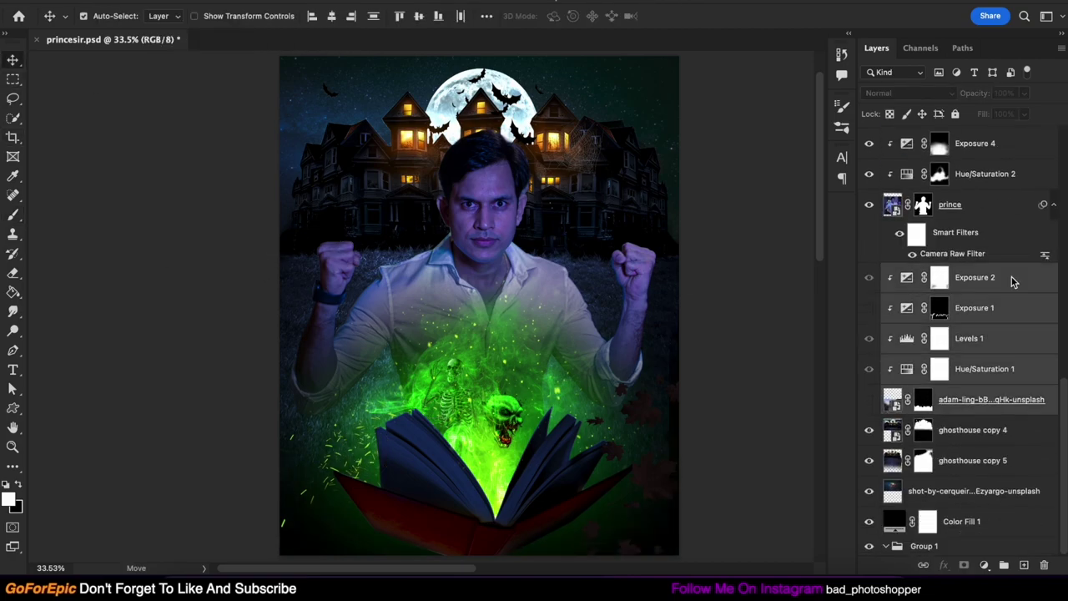
scroll(959, 292, "up", 10)
left_click(869, 263)
left_click_drag(939, 262, 993, 408)
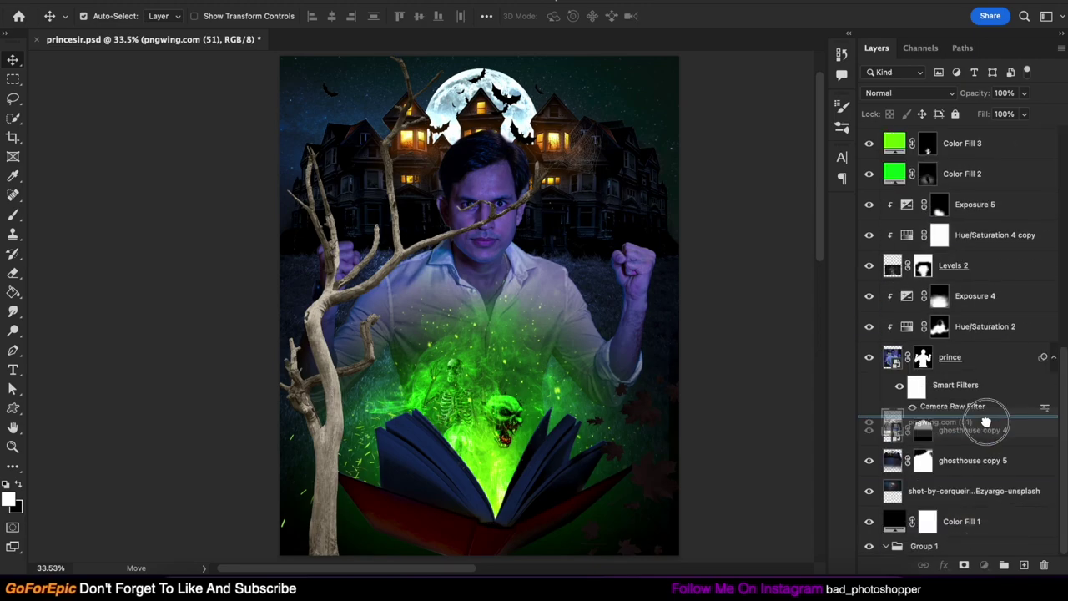
key("ctrl+t")
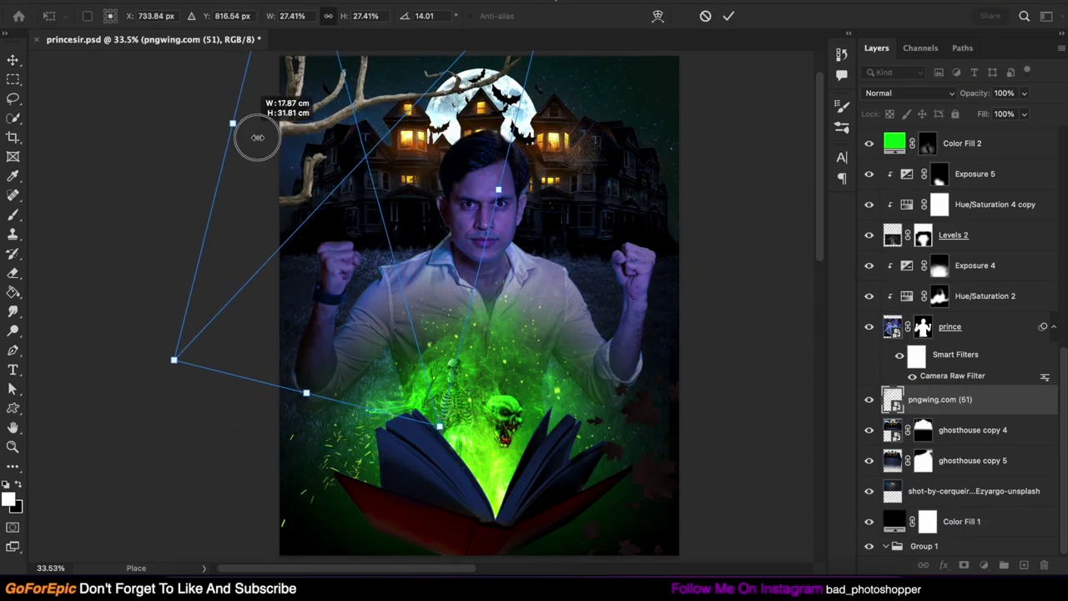
left_click_drag(250, 135, 305, 213)
key("Return")
- Add Exposure and Hue/Saturation adjustments tinting the tree bluish purple, exposure about +0.78
left_click(983, 565)
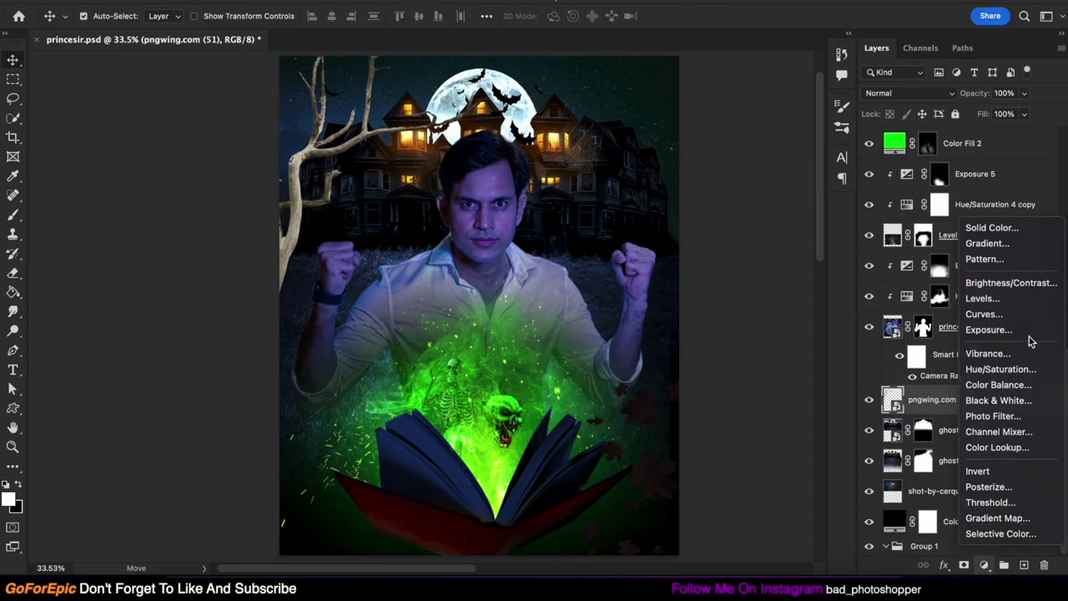
left_click(926, 203)
left_click(984, 565)
left_click(977, 364)
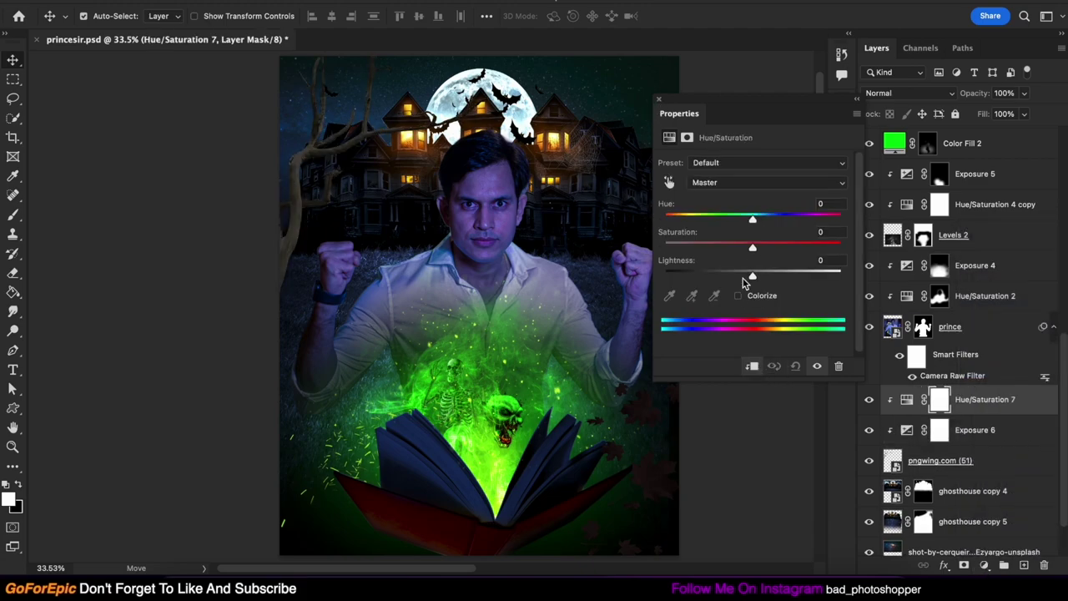
left_click_drag(751, 218, 784, 218)
mouse_move(708, 248)
left_mouse_down()
mouse_move(736, 248)
mouse_move(725, 275)
left_mouse_up()
left_click_drag(785, 218, 780, 218)
left_click_drag(724, 275, 739, 275)
- Add another Exposure adjustment at about +0.78 with its mask inverted to hide it
left_click(658, 98)
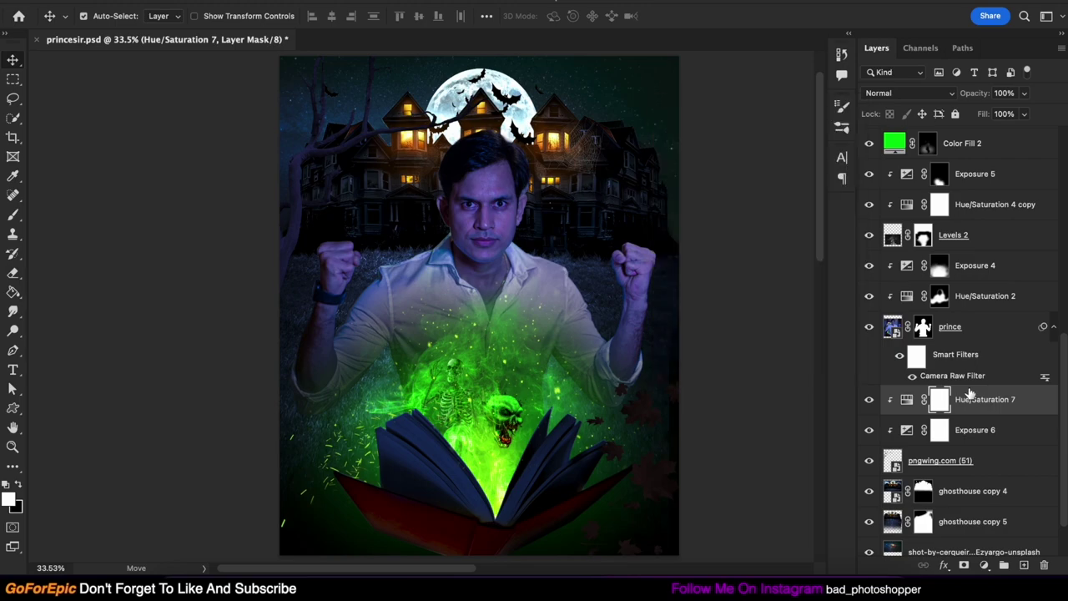
left_click(984, 564)
left_click(968, 327)
left_click_drag(753, 199, 765, 198)
left_click(658, 98)
key("ctrl+i")
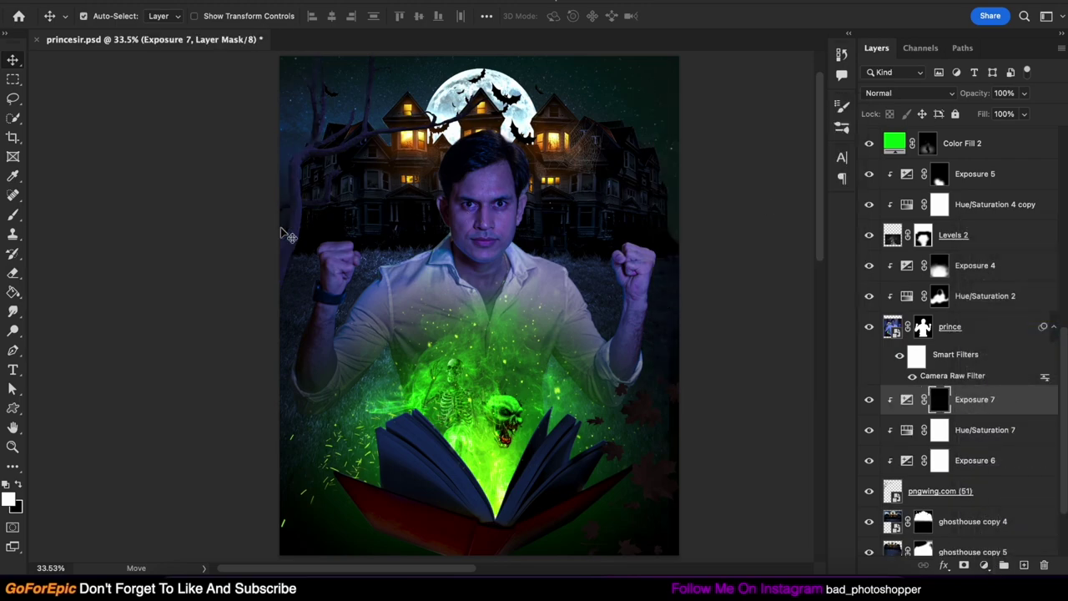
key("b")
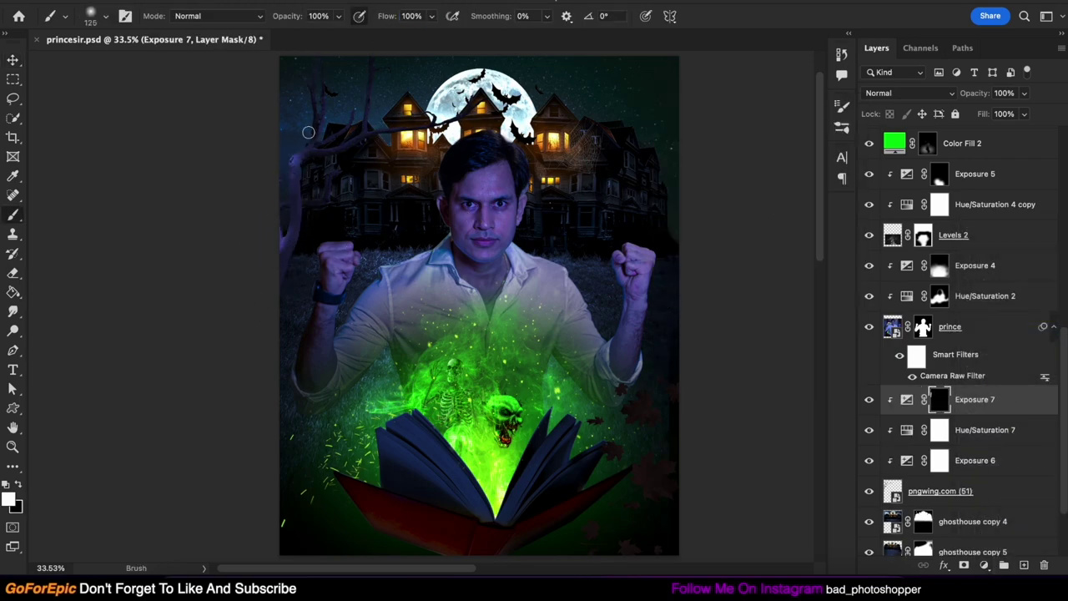
key("v")
- Rotate and reposition the pngwing.com (51) branch and retune its Hue/Saturation 7 hue and saturation
left_click(1013, 491)
key("ctrl+t")
left_click_drag(322, 161, 353, 72)
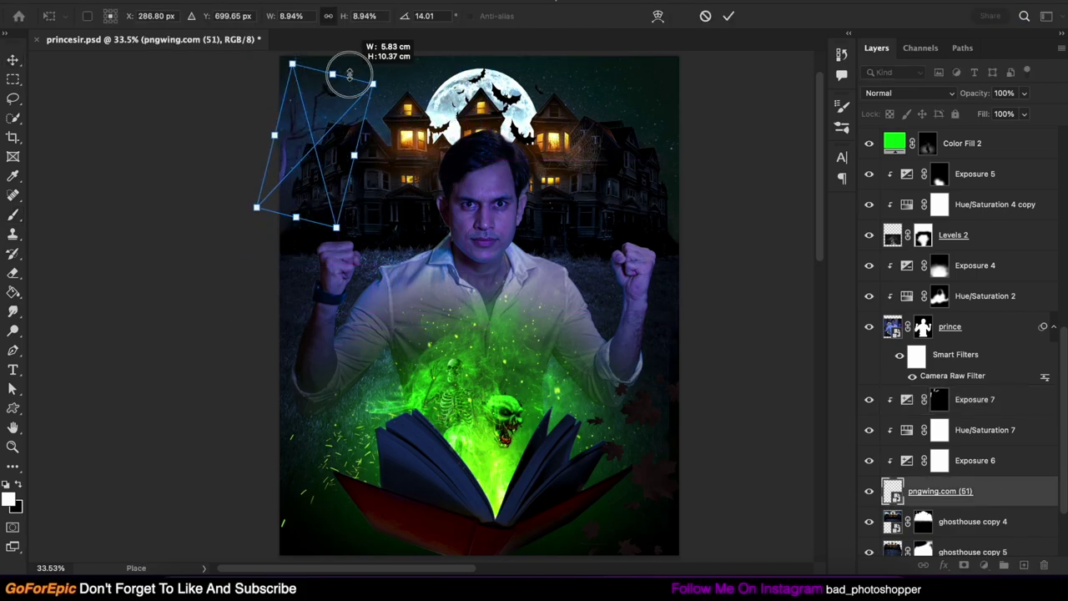
key("Return")
double_click(907, 430)
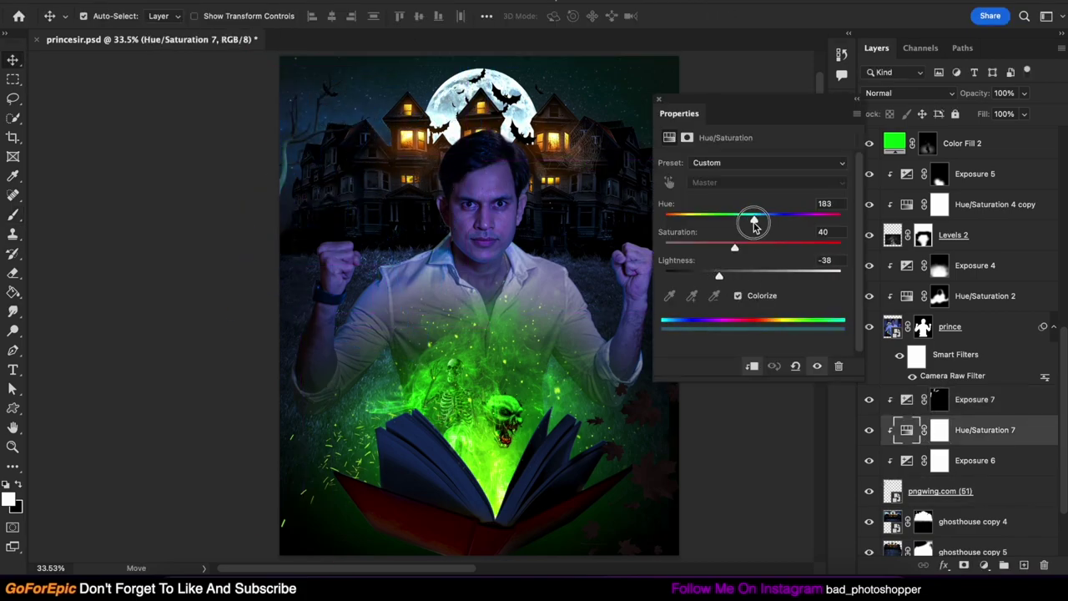
left_click_drag(751, 219, 776, 227)
mouse_move(695, 250)
left_mouse_down()
mouse_move(735, 245)
mouse_move(692, 279)
left_mouse_up()
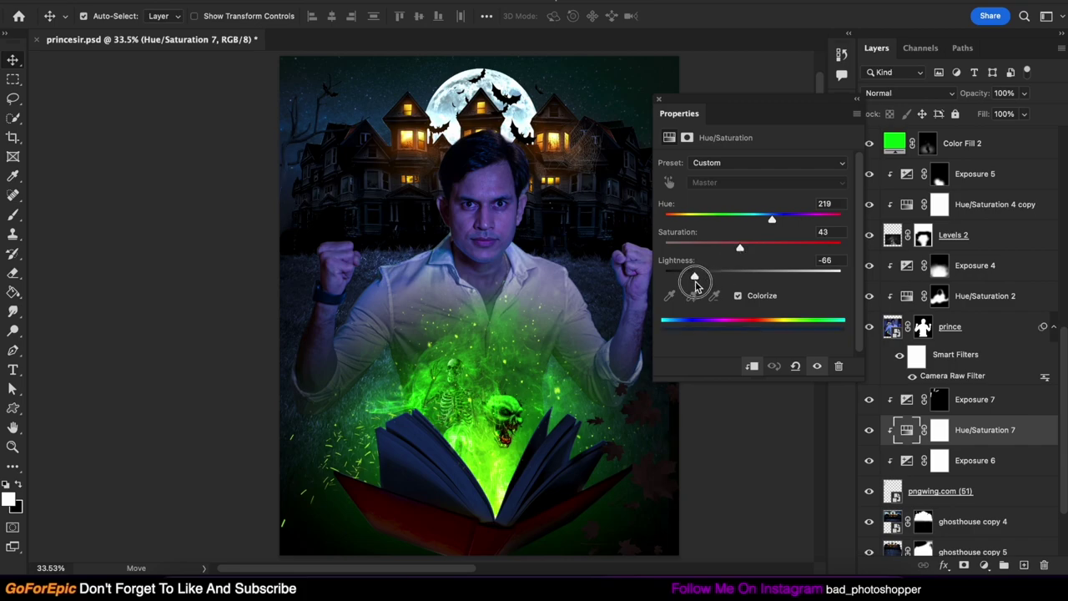
left_click(658, 99)
- Move the tree branch further up and to the left
left_click(393, 143)
key("ctrl+t")
left_click_drag(337, 175, 328, 111)
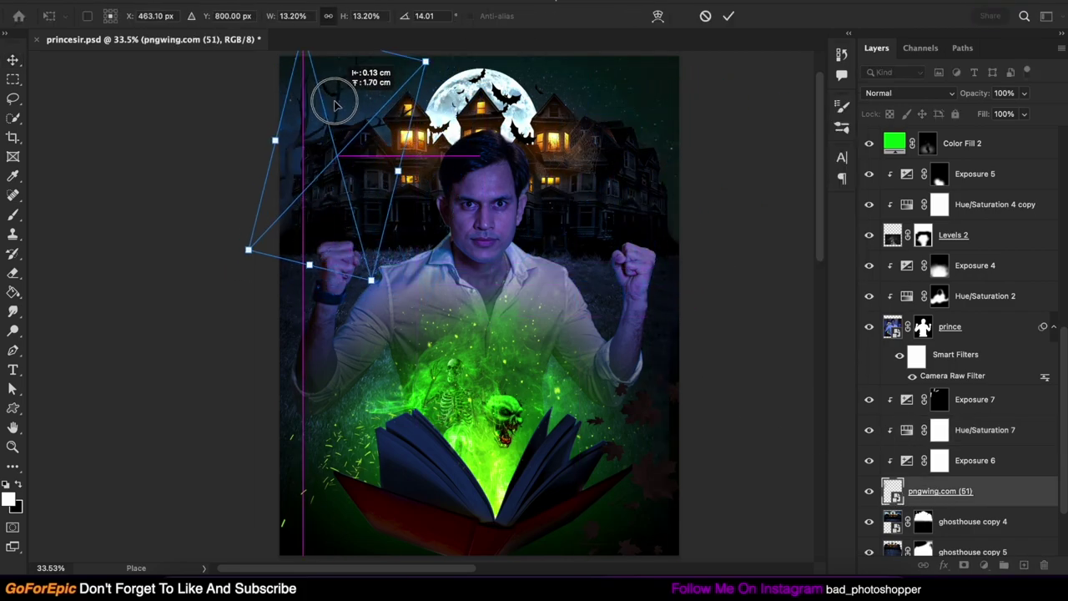
key("Return")
- Lower the ghosthouse copy 4 haunted house by about 3.34 cm
left_click(703, 267)
key("ctrl+t")
left_click_drag(566, 177, 567, 227)
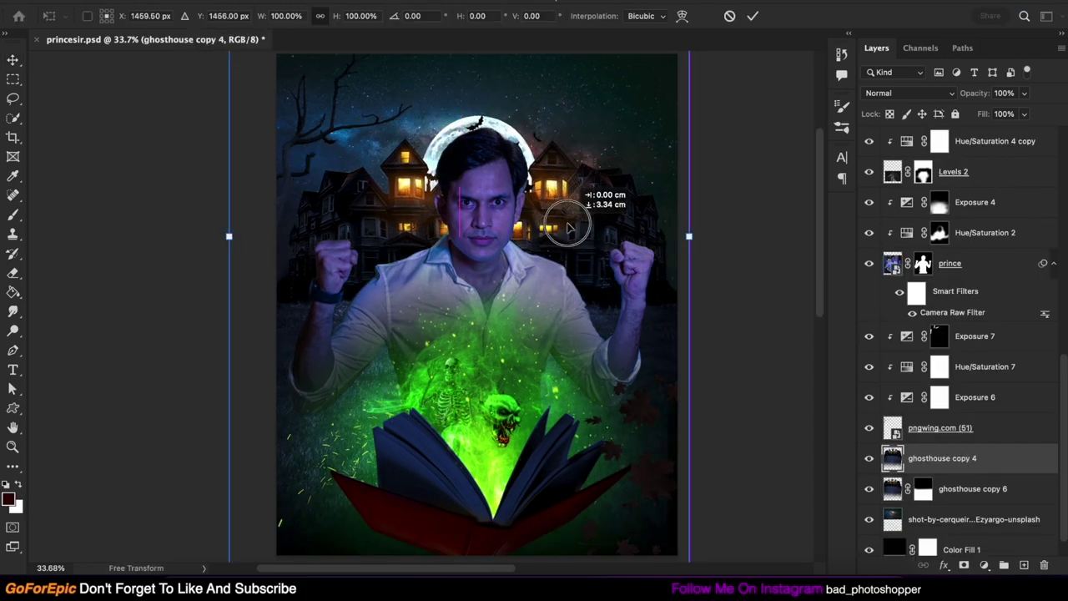
key("Return")
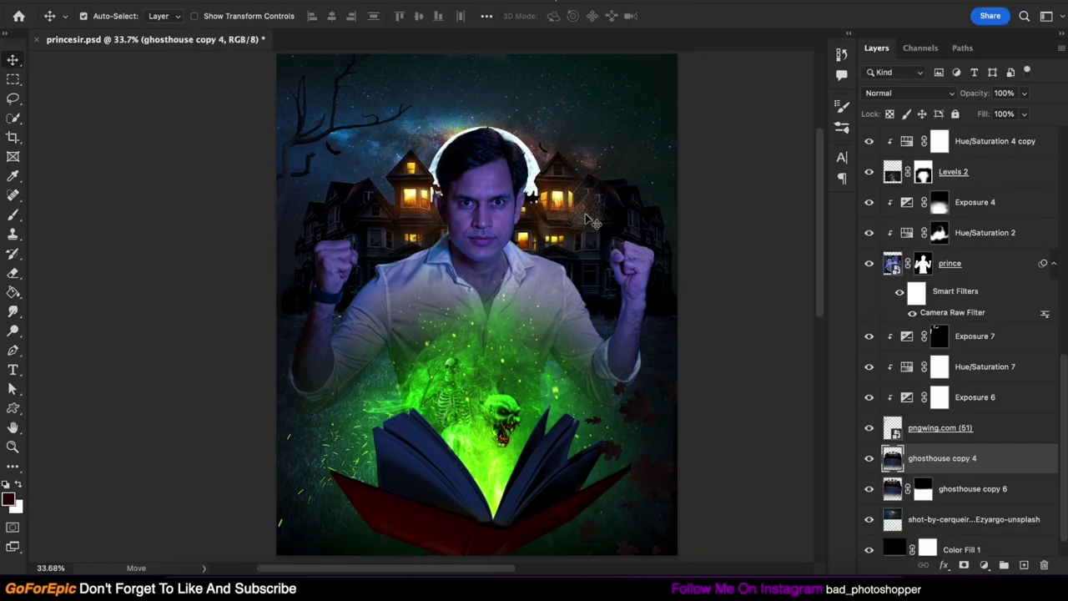
left_click(869, 458)
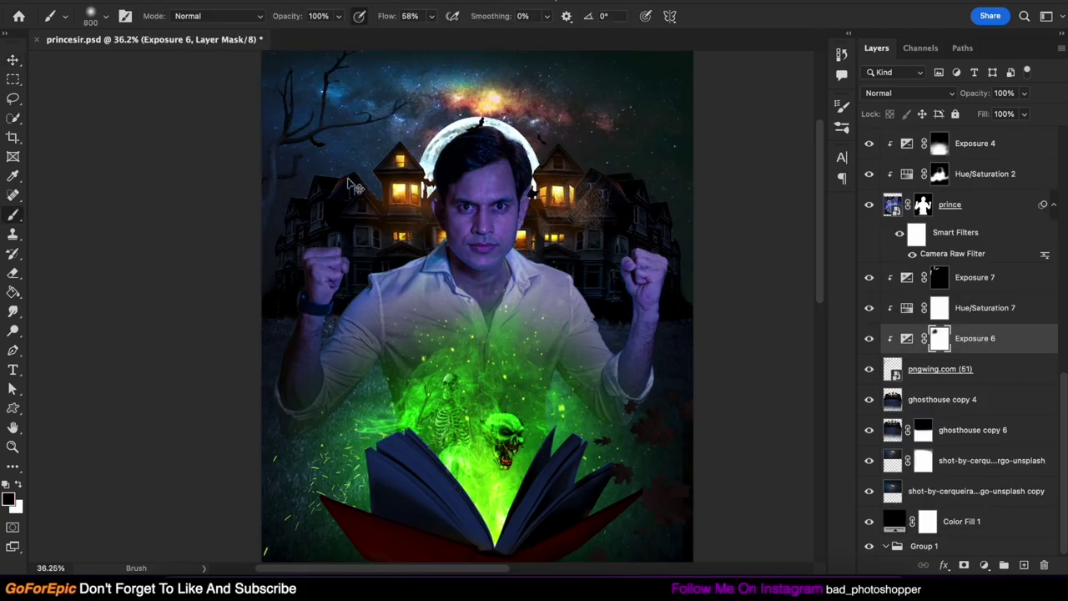
- Paint black over part of the Exposure 6 mask, then give ghosthouse copy 4 a white layer mask
key("x")
key("x")
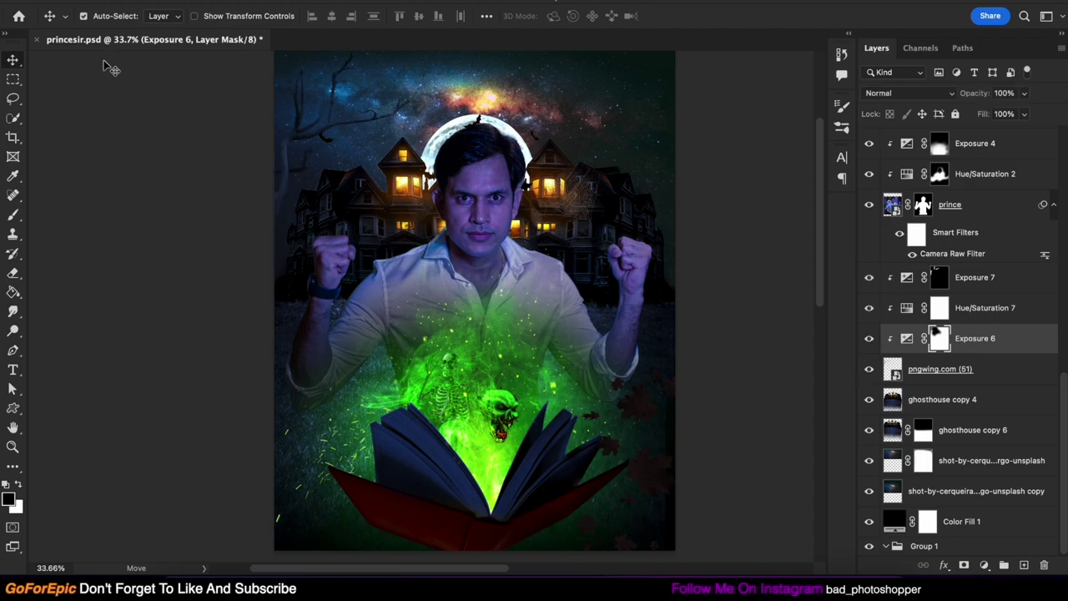
left_click(959, 398)
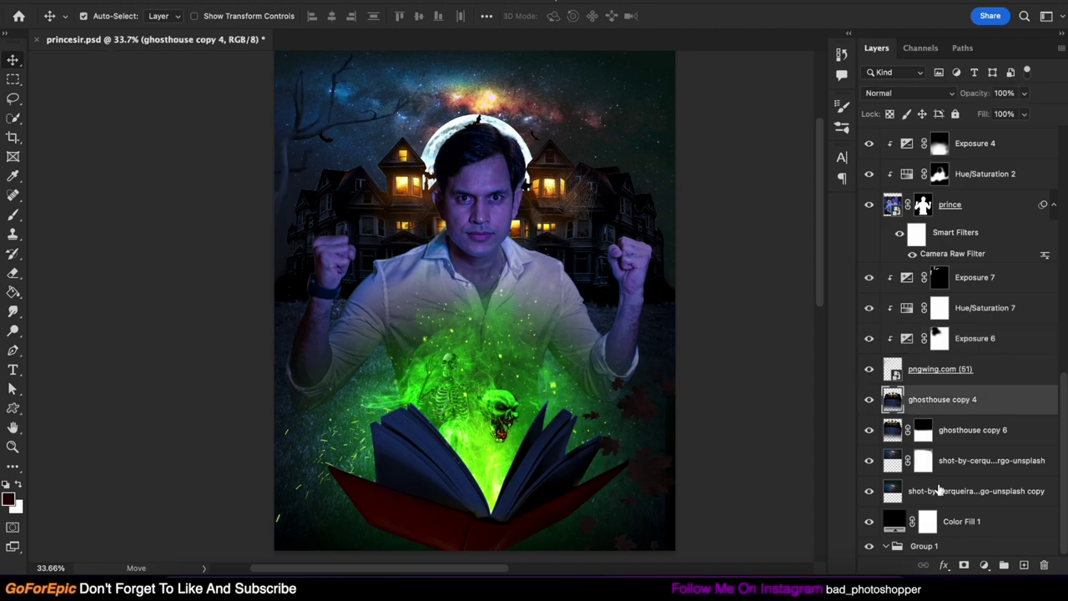
left_click(963, 565)
- Add a Colorize Hue/Saturation above the prince layer at green hue 126, saturation 66
key("b")
key("v")
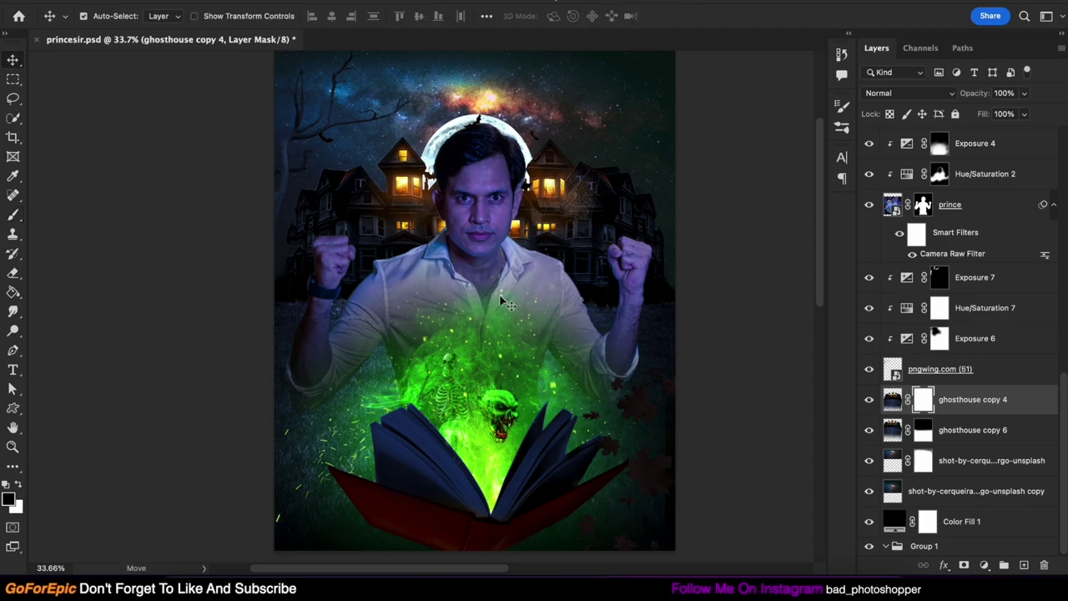
scroll(960, 334, "up", 3)
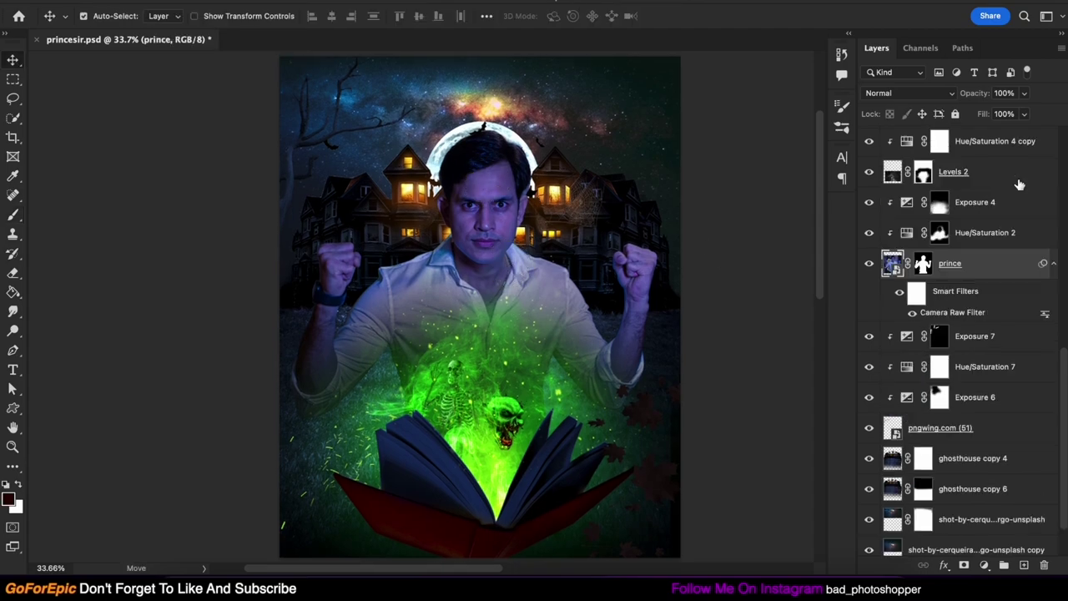
left_click(975, 231)
left_click(984, 565)
left_click(968, 364)
left_click(738, 296)
mouse_move(669, 219)
left_mouse_down()
mouse_move(748, 221)
mouse_move(727, 219)
left_mouse_up()
left_click_drag(708, 248, 748, 249)
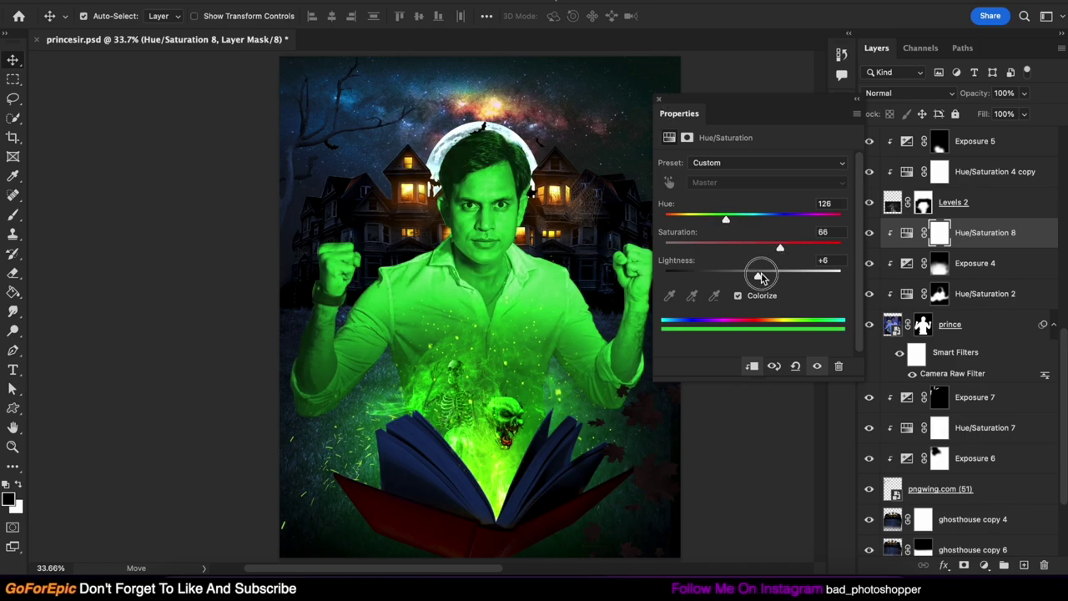
- Invert the tint's mask and paint it onto the left chest with a 35% flow brush
key("ctrl+i")
key("b")
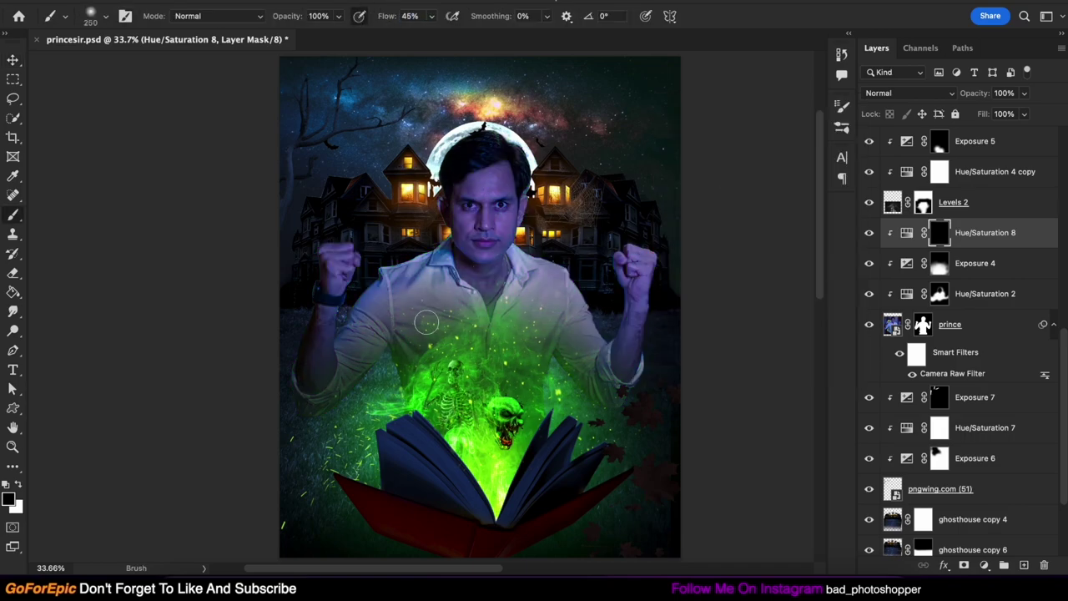
key("bracketright")
key("bracketright")
key("bracketright")
key("shift+3")
key("shift+5")
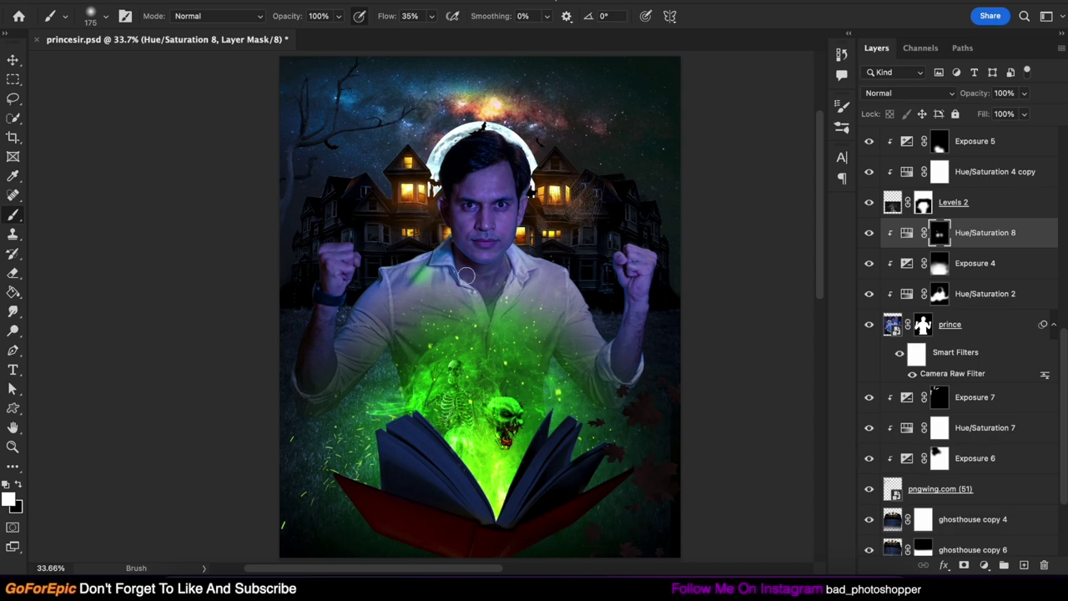
key("ctrl+z")
left_click_drag(386, 298, 376, 348)
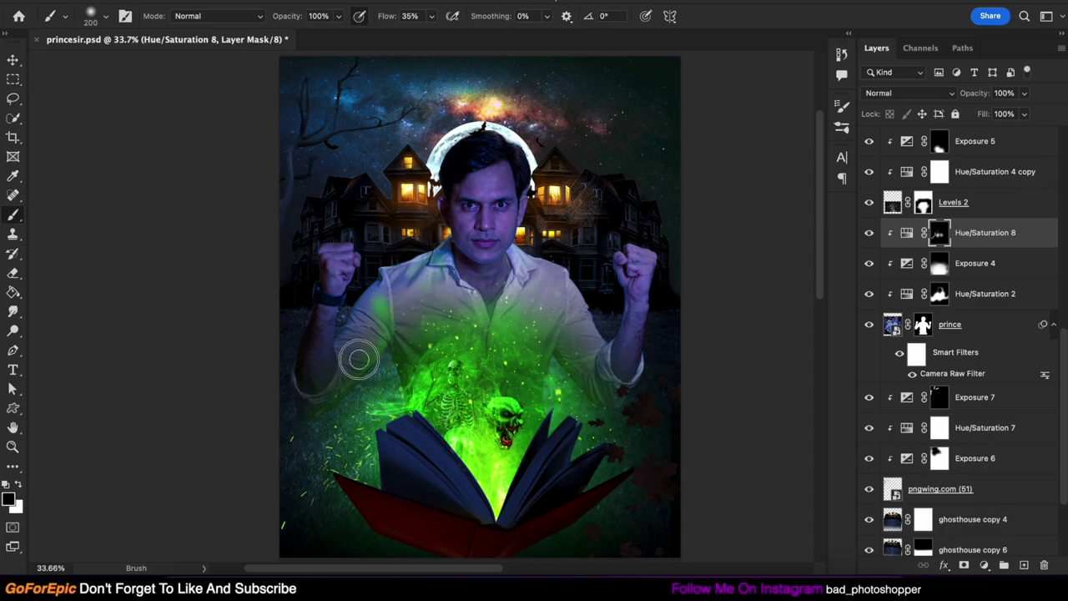
scroll(342, 334, "up", 3)
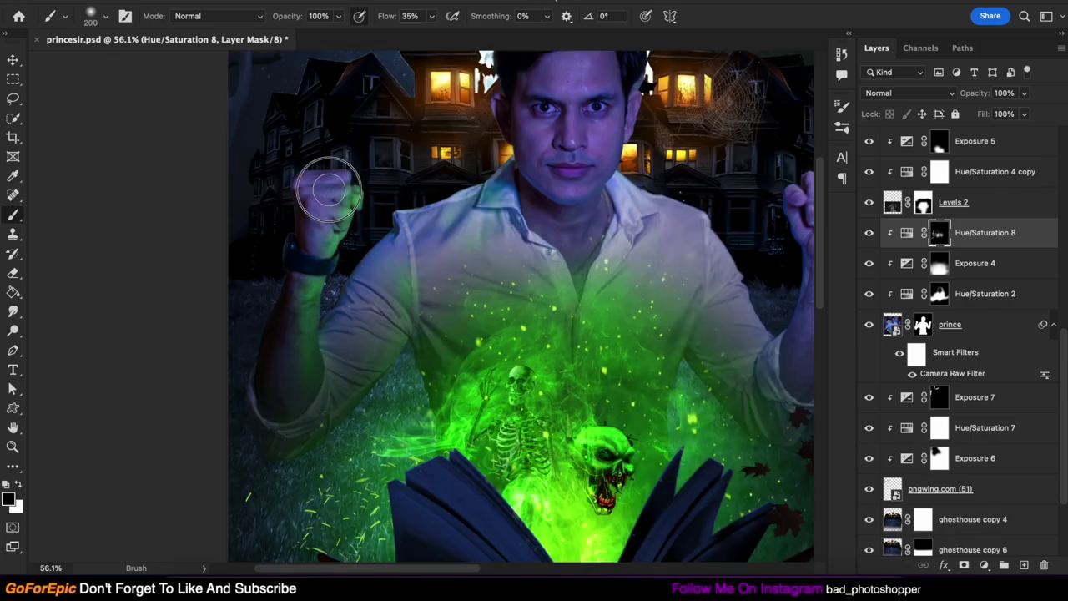
- Paint the green tint onto both fists, toning down the right one
left_click(330, 190)
key("x")
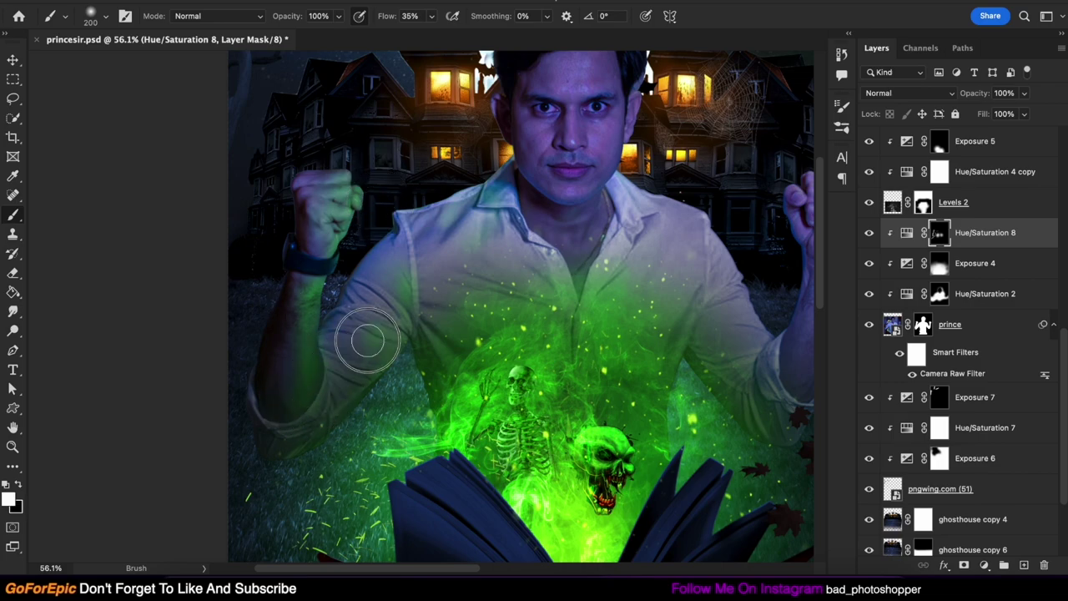
key("x")
key("x")
key("x")
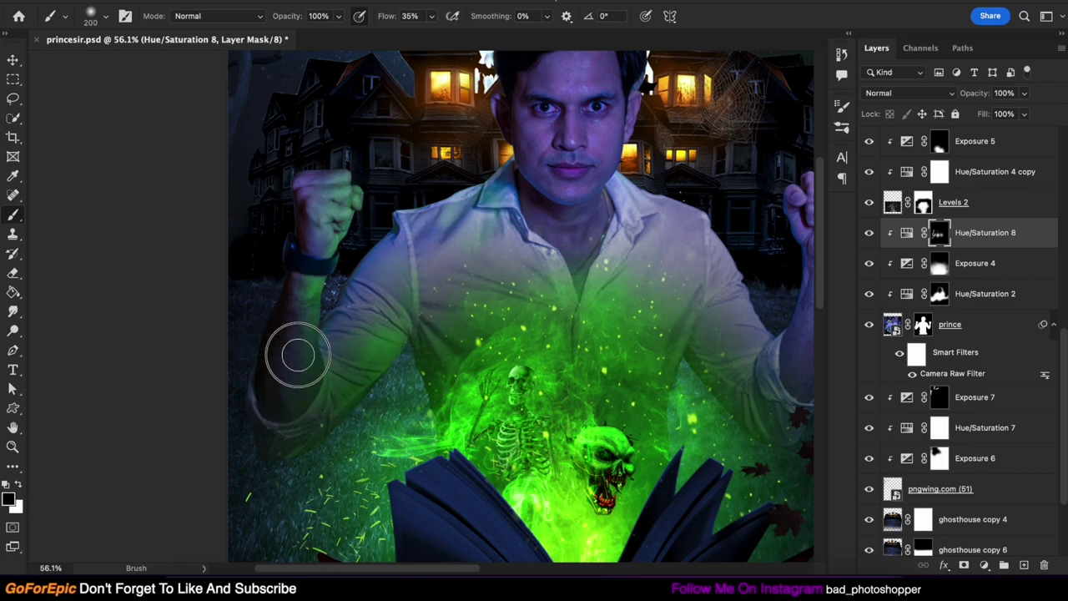
scroll(298, 355, "down", 2)
key("x")
key("x")
key("x")
left_click_drag(624, 233, 644, 204)
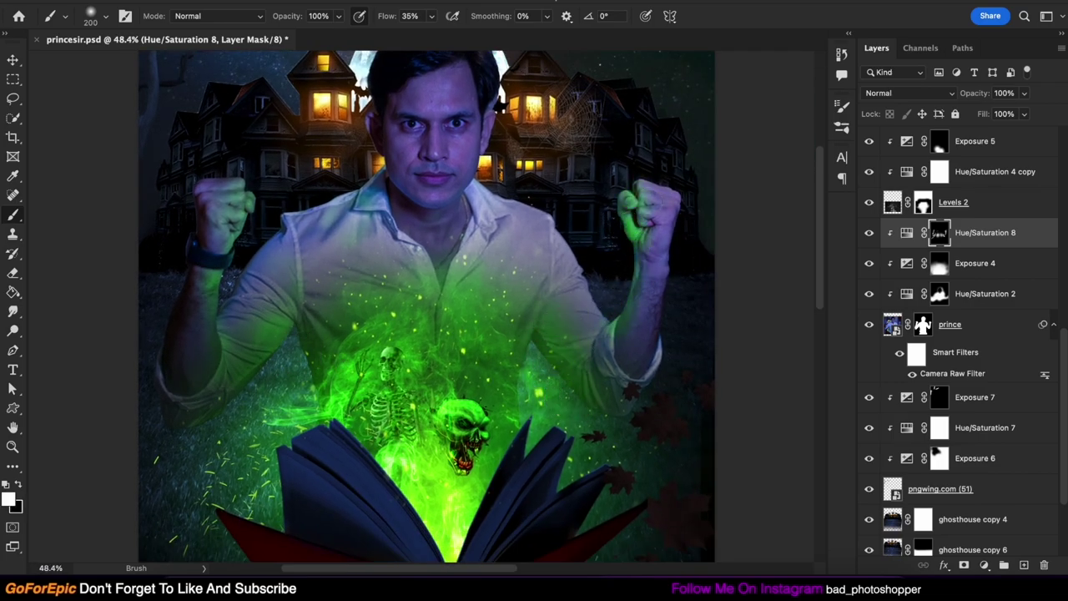
key("x")
key("x")
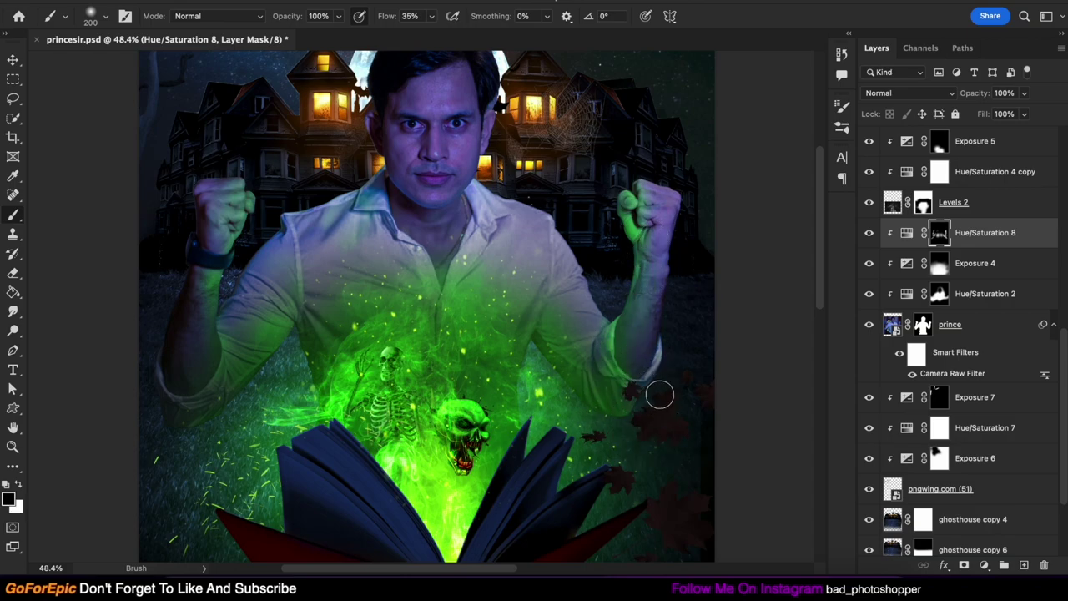
key("x")
key("x")
left_click_drag(663, 171, 645, 205)
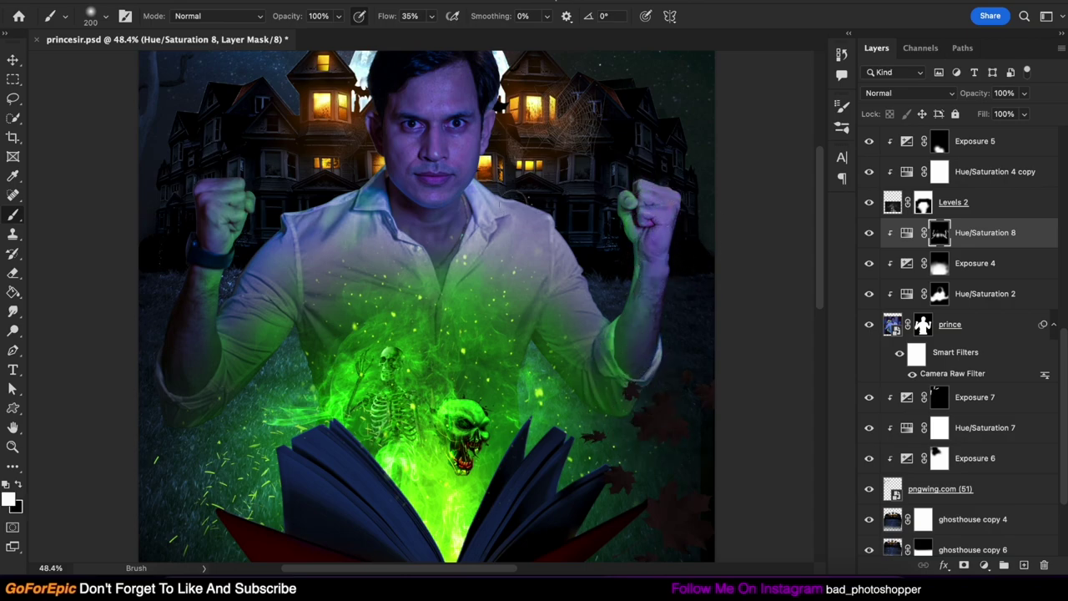
key("x")
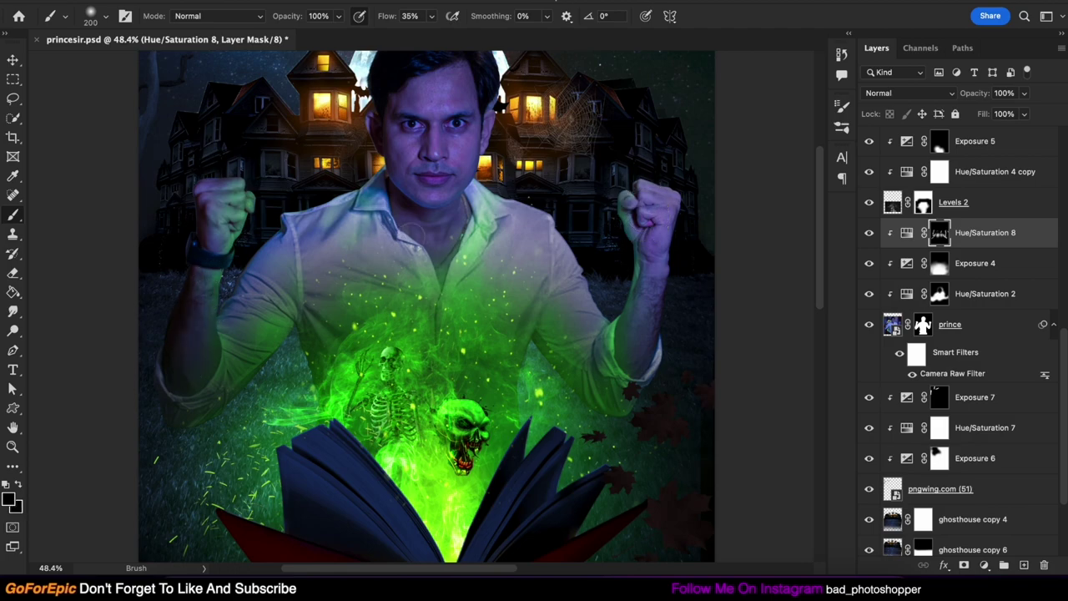
- Paint green onto the neck and collar, then trim the glow back off the neck
left_click_drag(470, 250, 466, 375)
key("x")
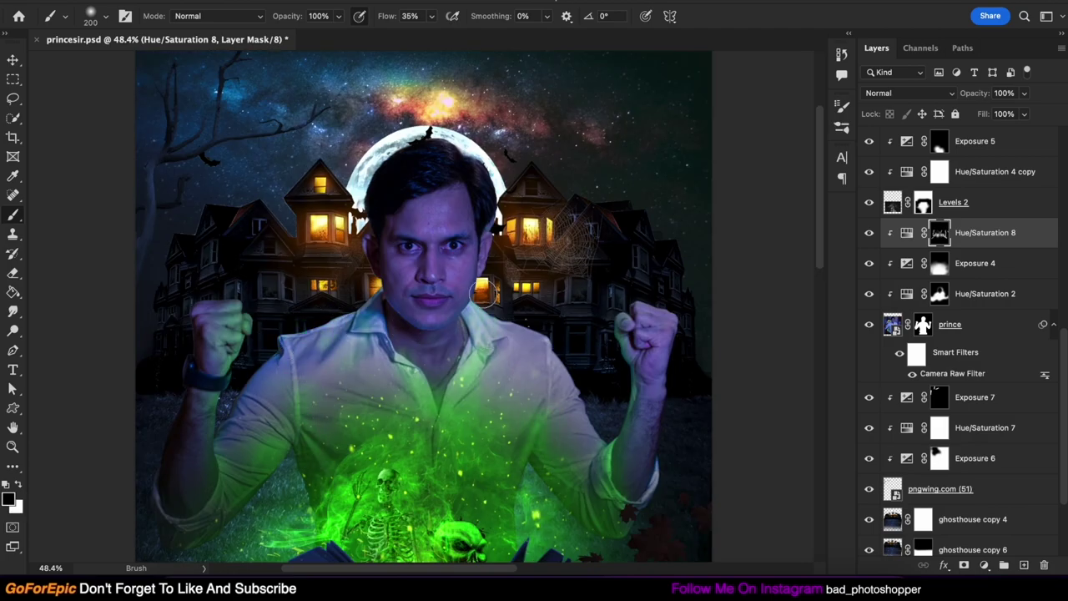
scroll(421, 296, "up", 2)
key("x")
left_click_drag(390, 325, 433, 344)
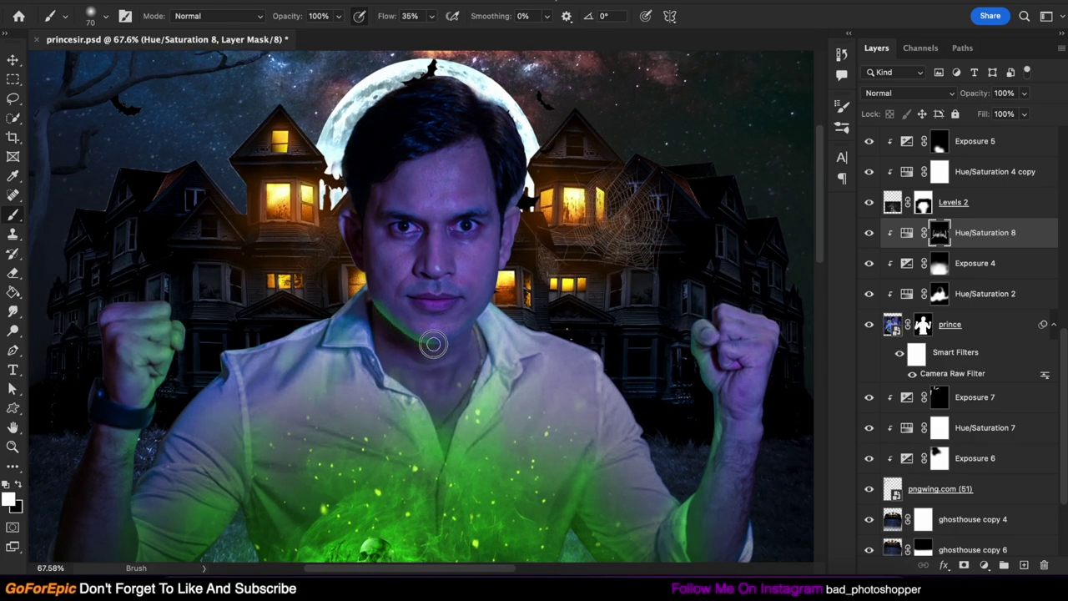
left_click(940, 296)
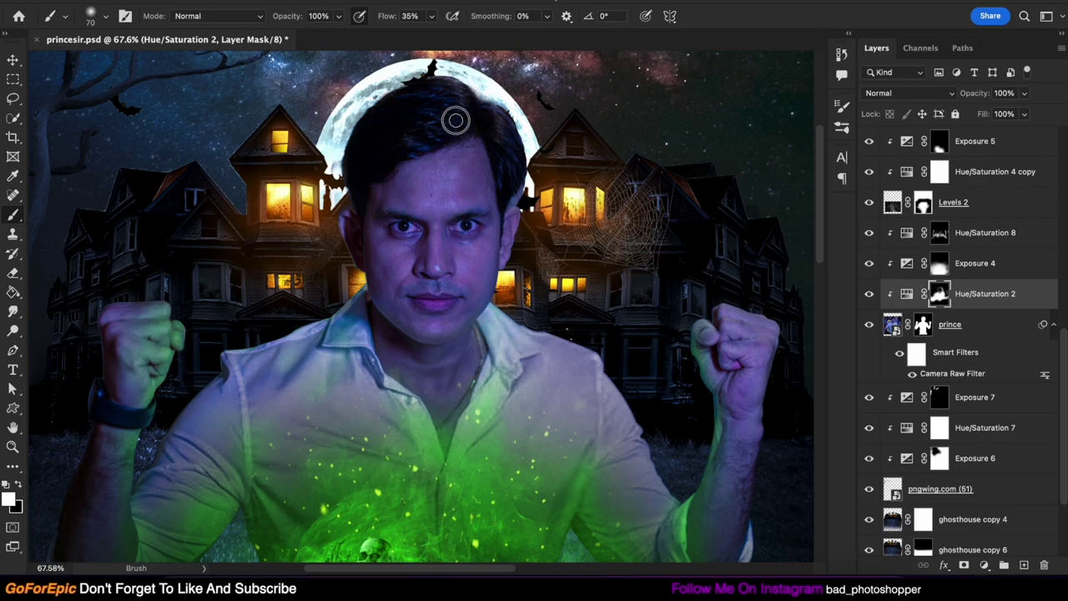
key("alt+bracketright")
key("alt+bracketright")
type("4x")
left_click_drag(421, 334, 453, 339)
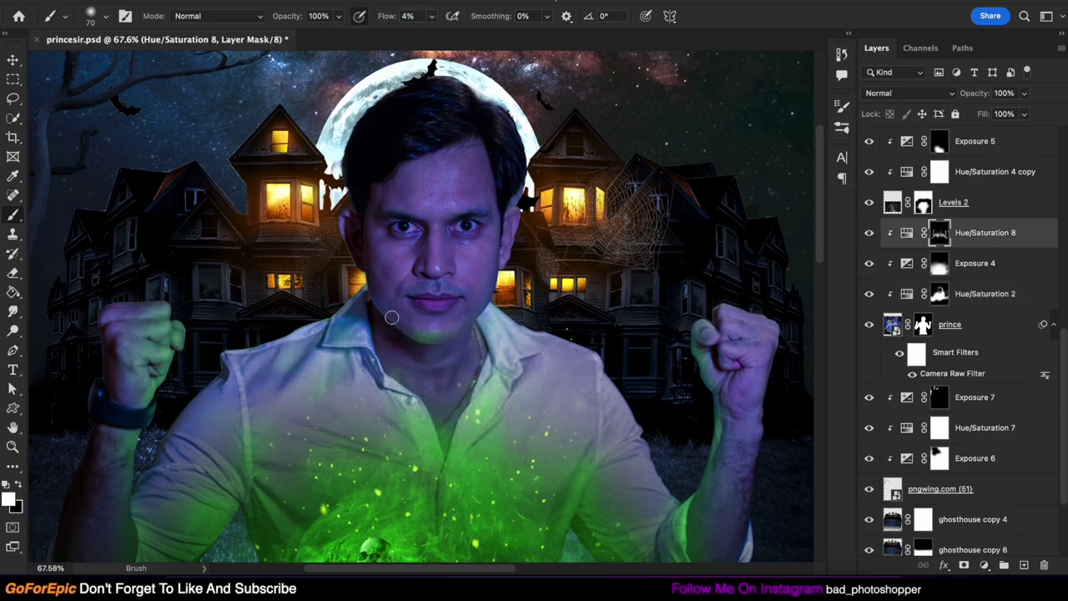
- Tone down the green on the nose tip
scroll(436, 293, "up", 5)
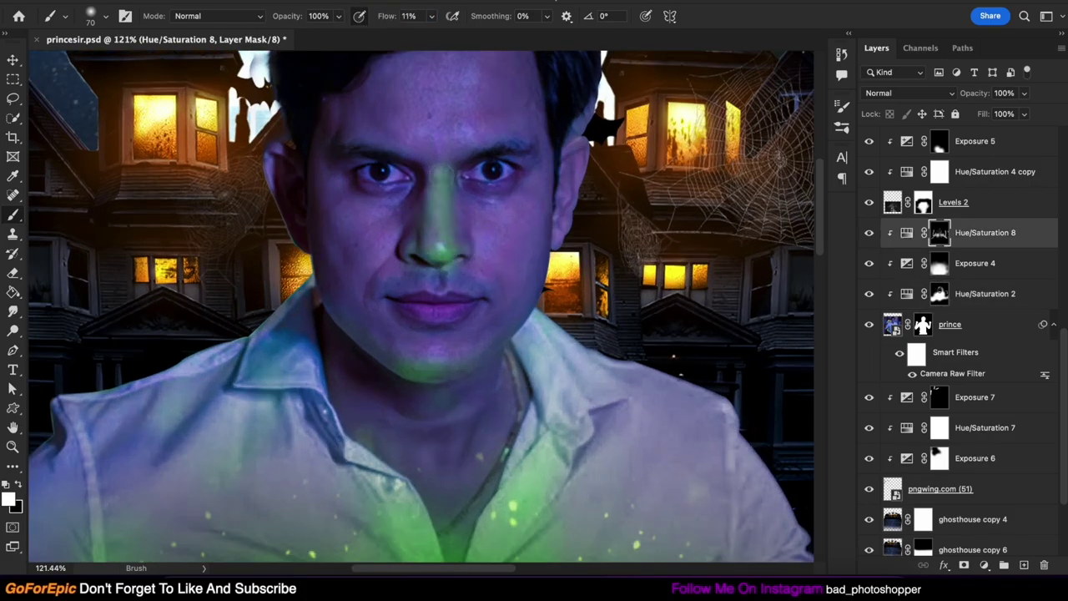
key("x")
left_click_drag(438, 179, 435, 250)
key("x")
key("x")
key("shift+1")
key("shift+1")
key("x")
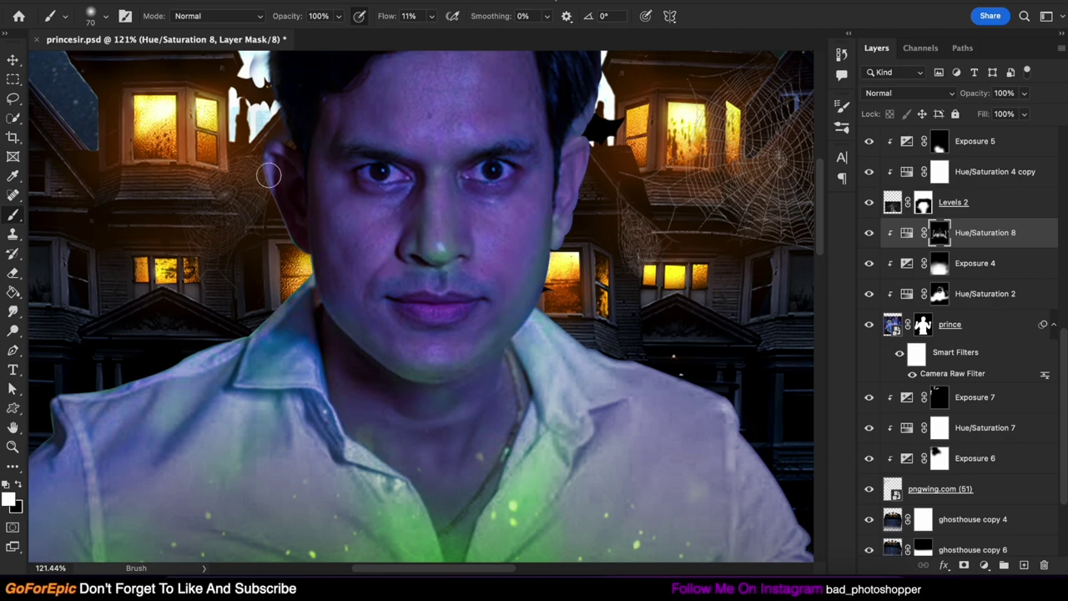
scroll(429, 376, "down", 3)
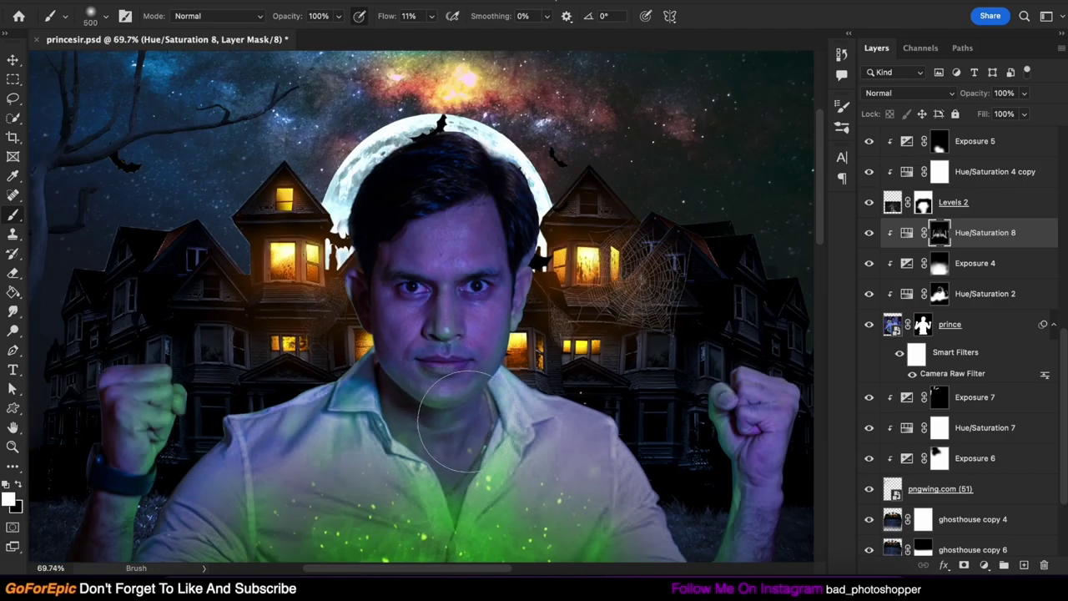
scroll(589, 286, "down", 1)
- Add an Exposure adjustment darkened to about -6.22
key("x")
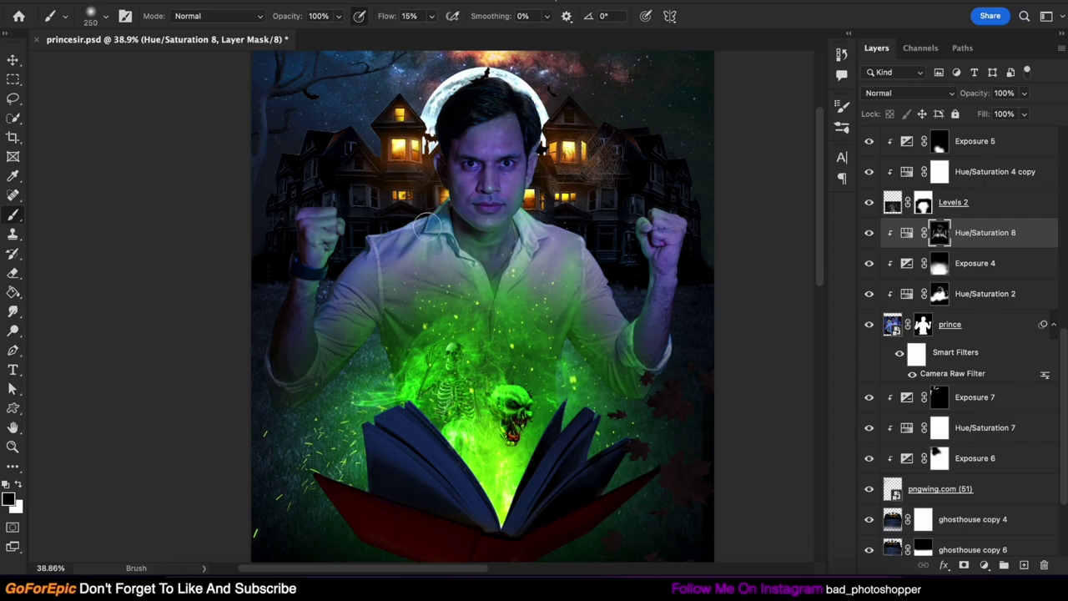
key("v")
left_click(984, 565)
left_click(954, 328)
left_click_drag(745, 210, 691, 209)
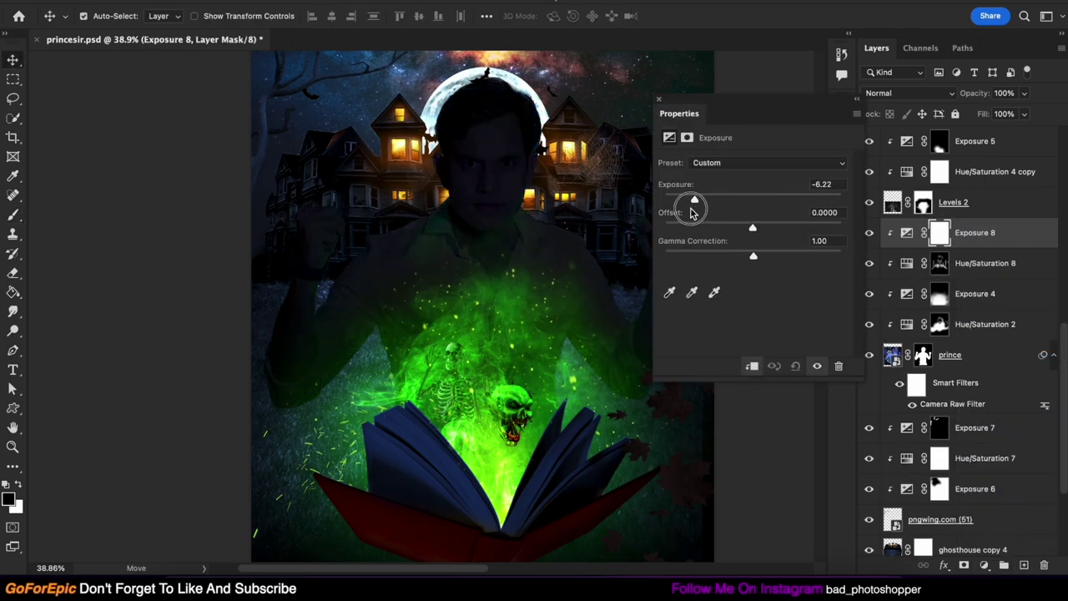
- Invert the Exposure mask and paint shading along the left side and right shirt edge
key("ctrl+i")
key("b")
key("ctrl+bracketleft")
key("x")
scroll(351, 367, "up", 1)
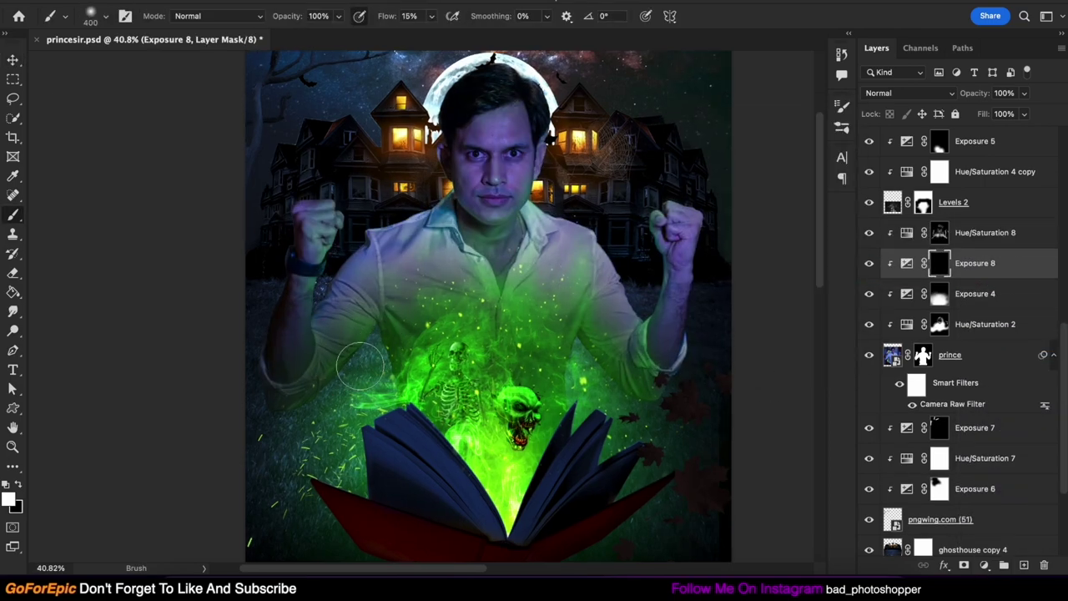
key("shift+2")
key("shift+9")
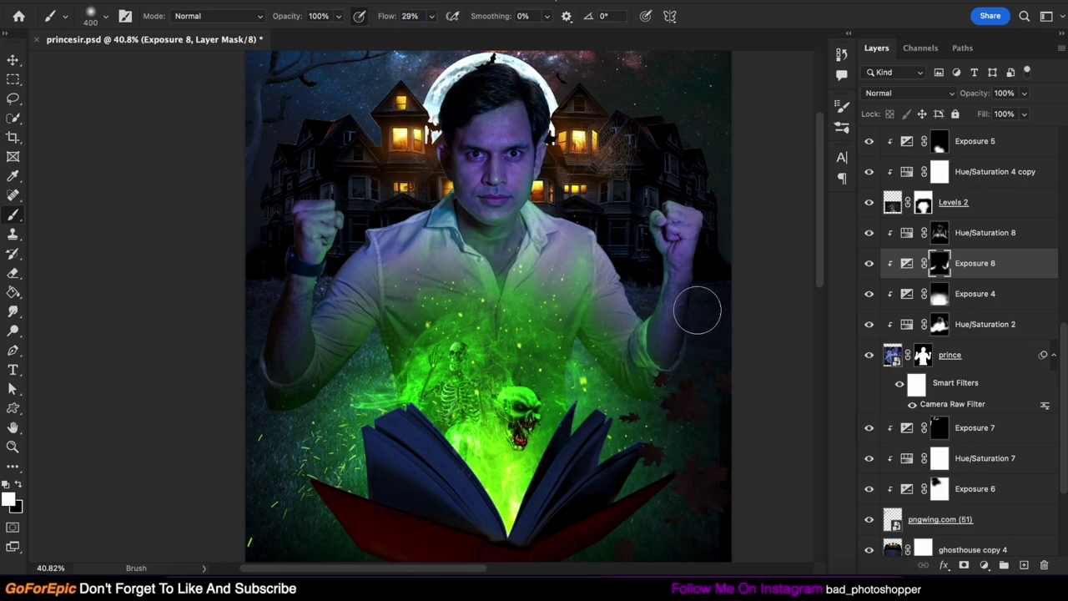
left_click_drag(398, 354, 460, 386)
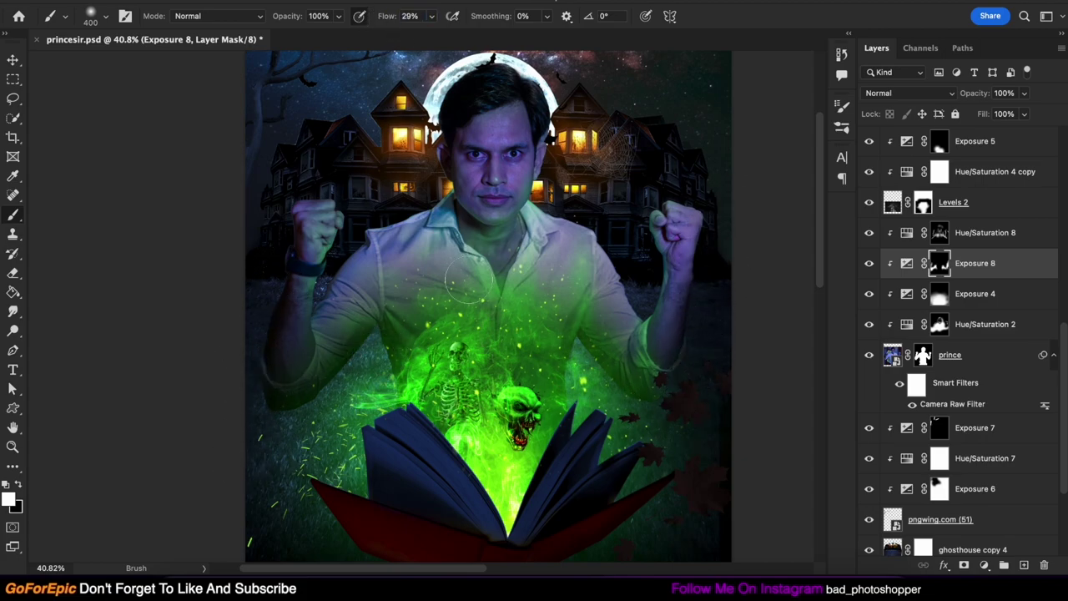
left_click_drag(469, 280, 525, 251)
- Shrink the brush, review the shading, and select the Hue/Saturation 2 layer
scroll(352, 302, "up", 3)
key("bracketleft")
key("bracketleft")
key("bracketleft")
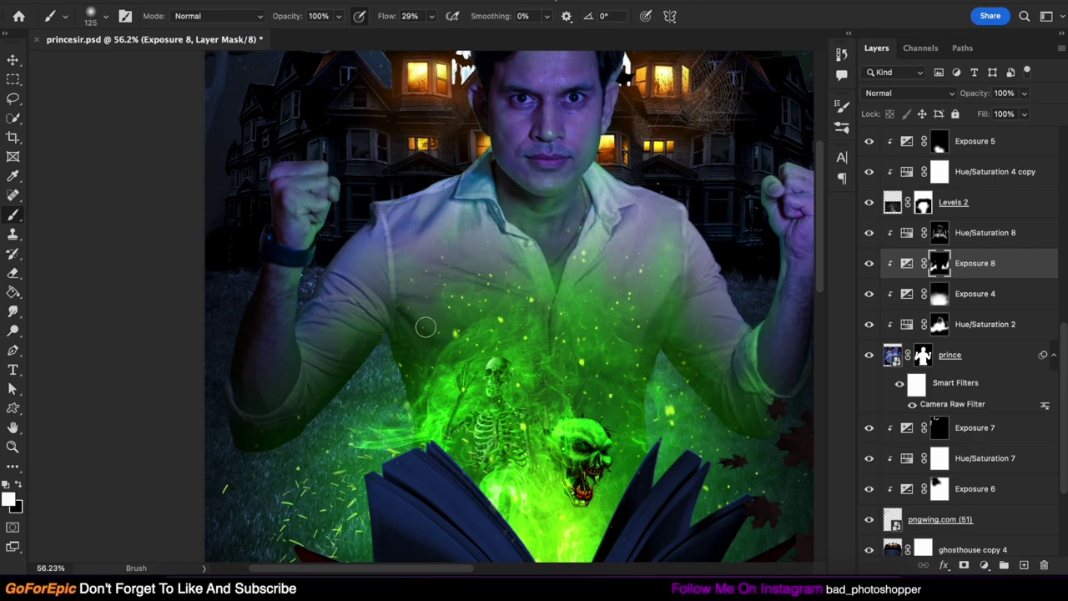
scroll(493, 212, "down", 3)
scroll(493, 213, "down", 1)
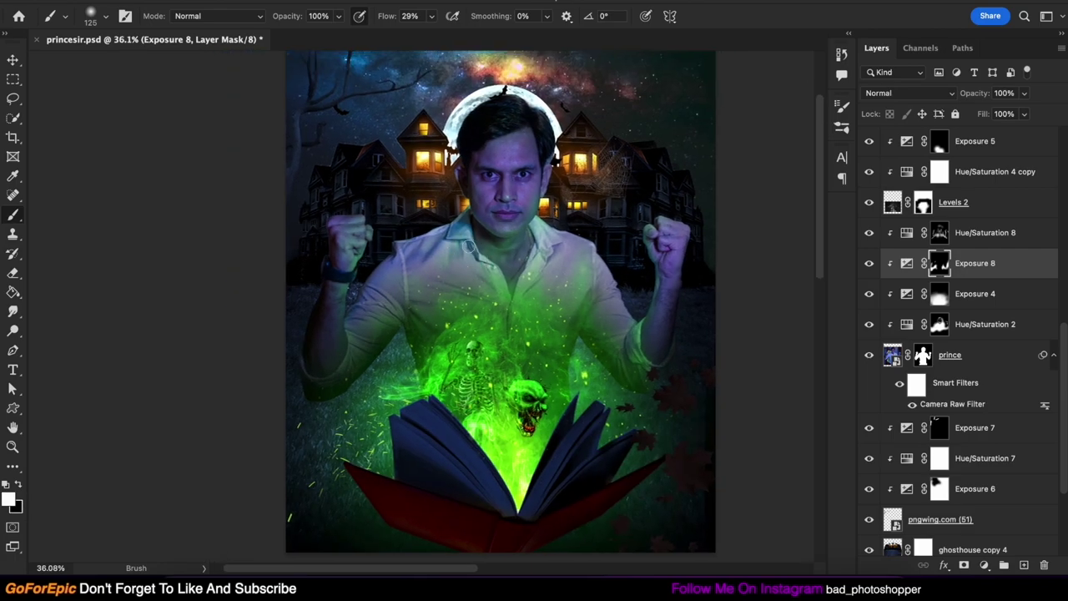
scroll(470, 246, "up", 1)
key("v")
key("alt+bracketleft")
key("alt+bracketleft")
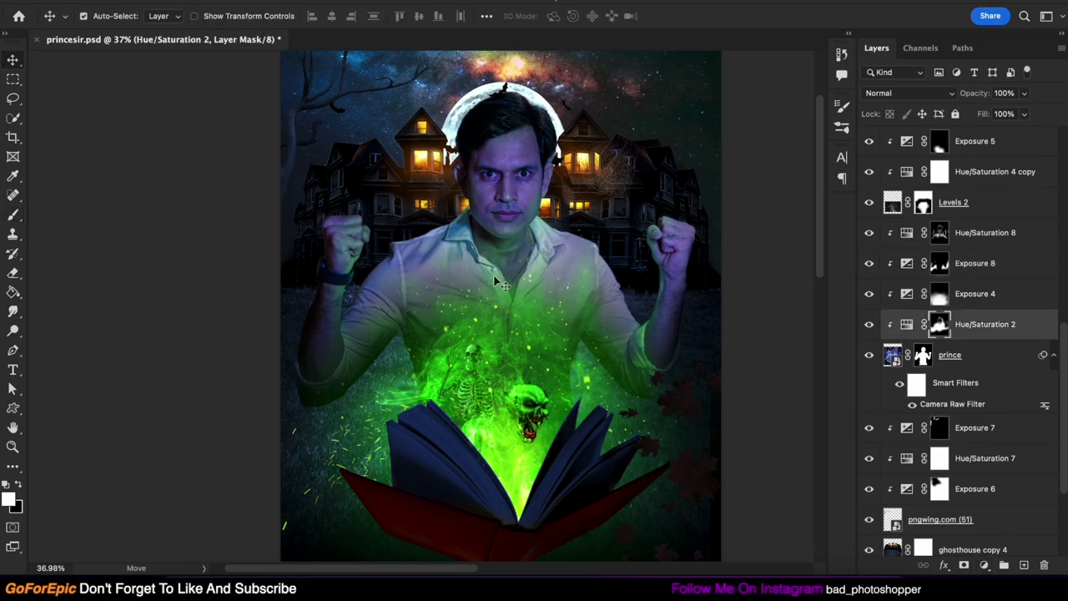
- Add an Exposure adjustment at about +1.96 and invert its mask to hide it
scroll(471, 229, "down", 1)
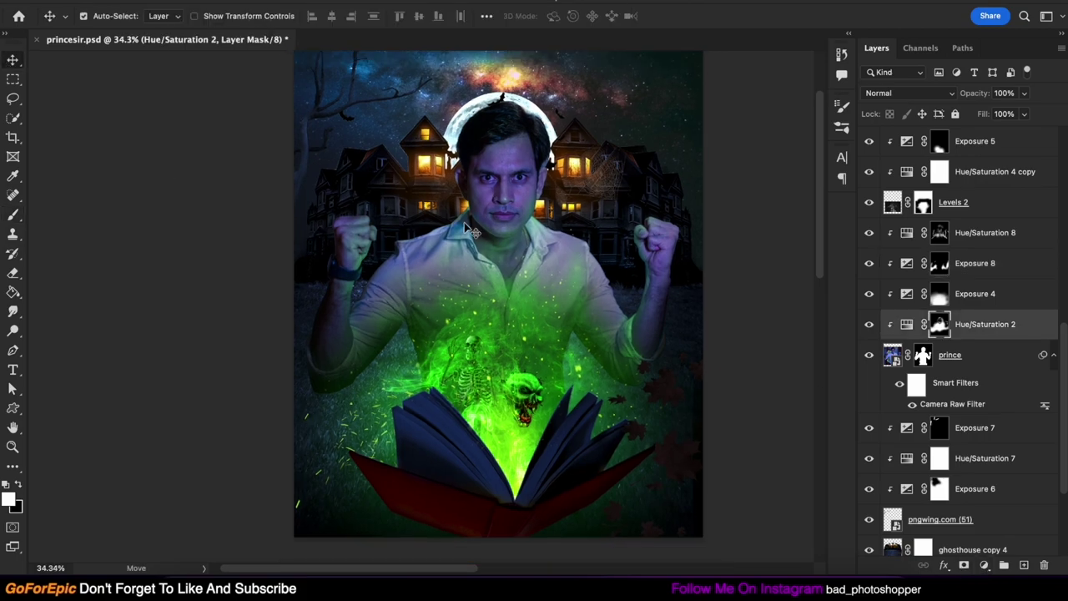
key("alt+bracketright")
key("alt+bracketright")
key("alt+bracketright")
left_click_drag(753, 203, 779, 203)
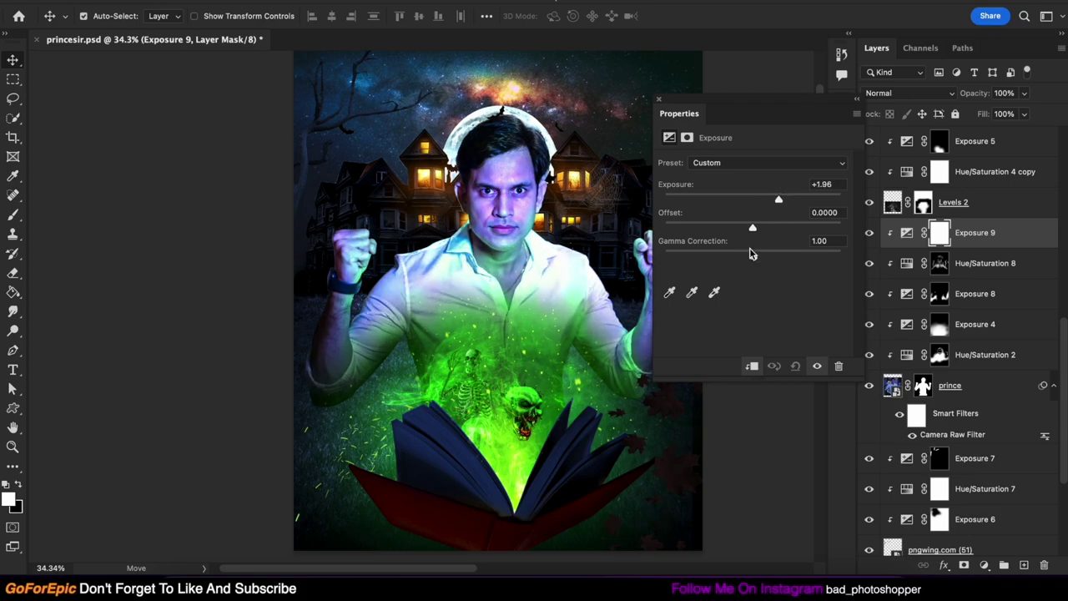
key("ctrl+i")
left_click(990, 263)
- Fine-tune the green tint settings of Hue/Saturation 2
left_click(982, 355)
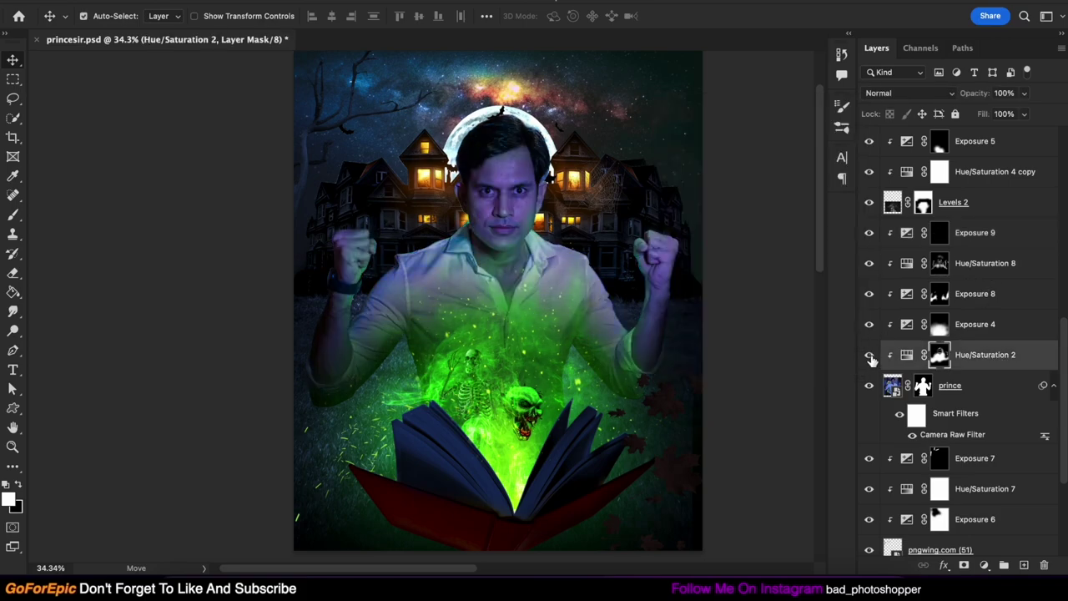
left_click(906, 354)
left_click_drag(717, 219, 711, 262)
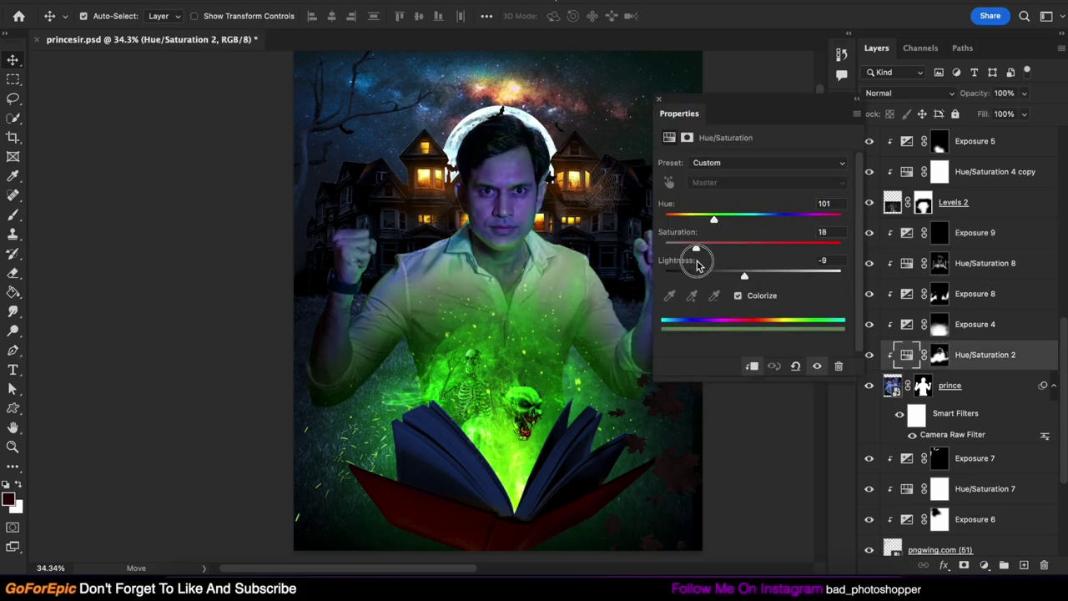
- Touch up the Hue/Saturation 2 mask with a larger brush, alternating white and black
left_click(938, 355)
key("b")
scroll(556, 125, "up", 2)
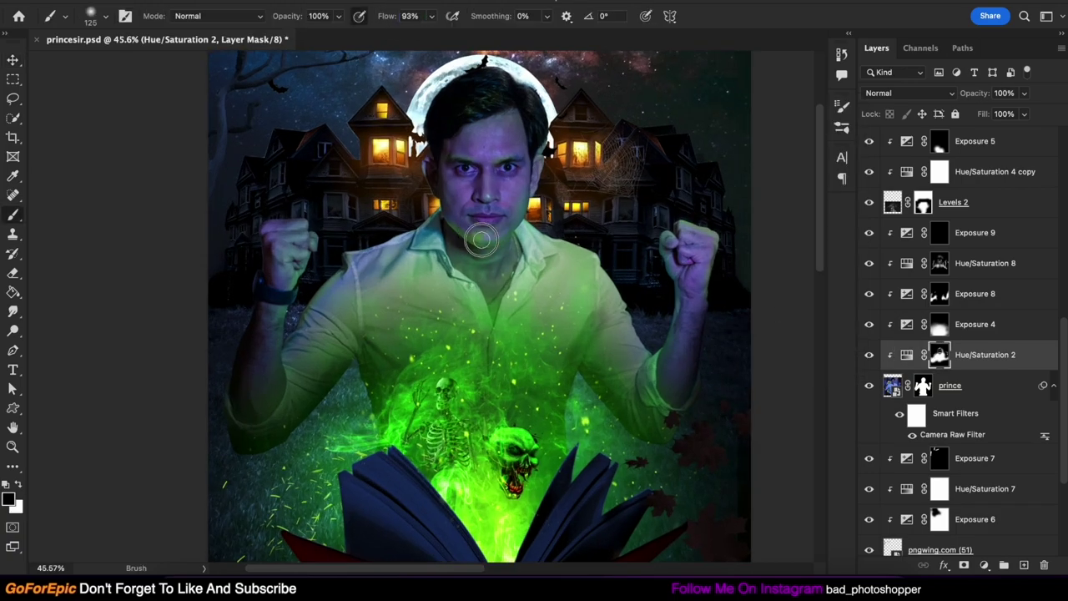
scroll(511, 213, "down", 2)
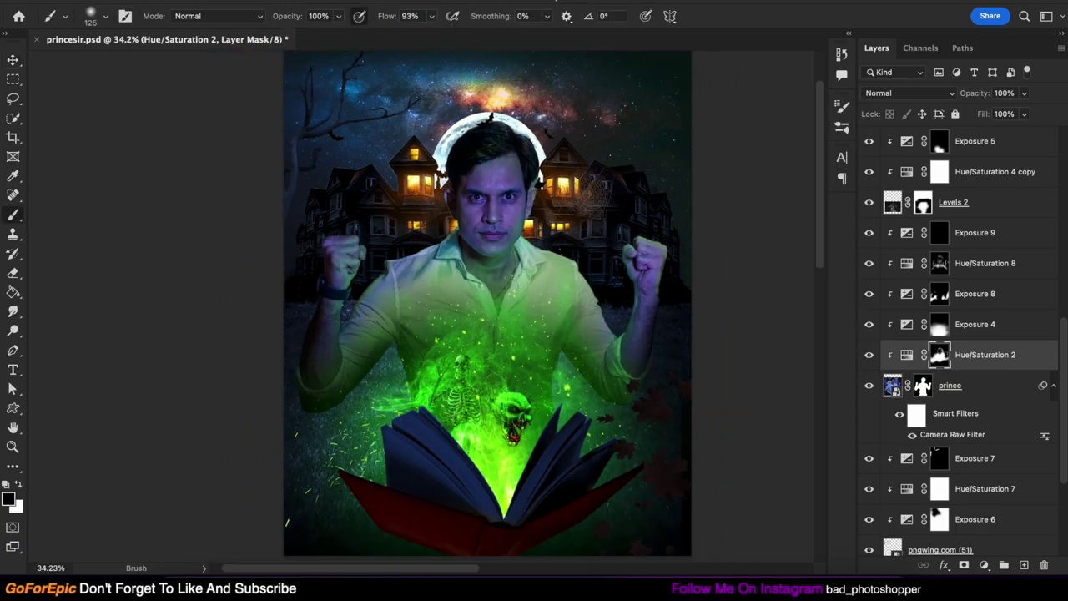
key("bracketright")
key("bracketright")
key("bracketright")
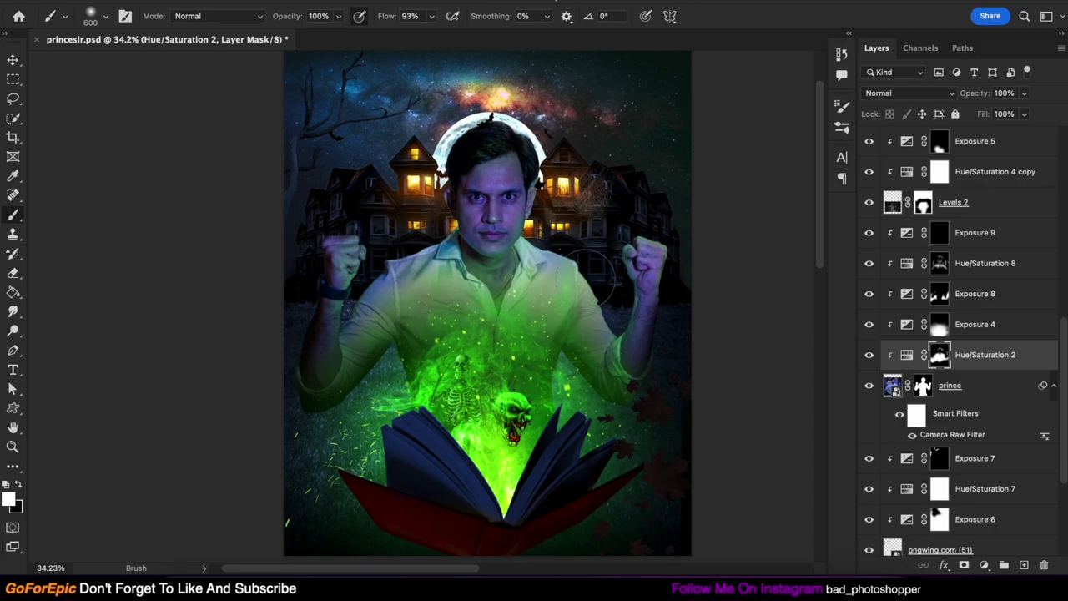
key("x")
key("x")
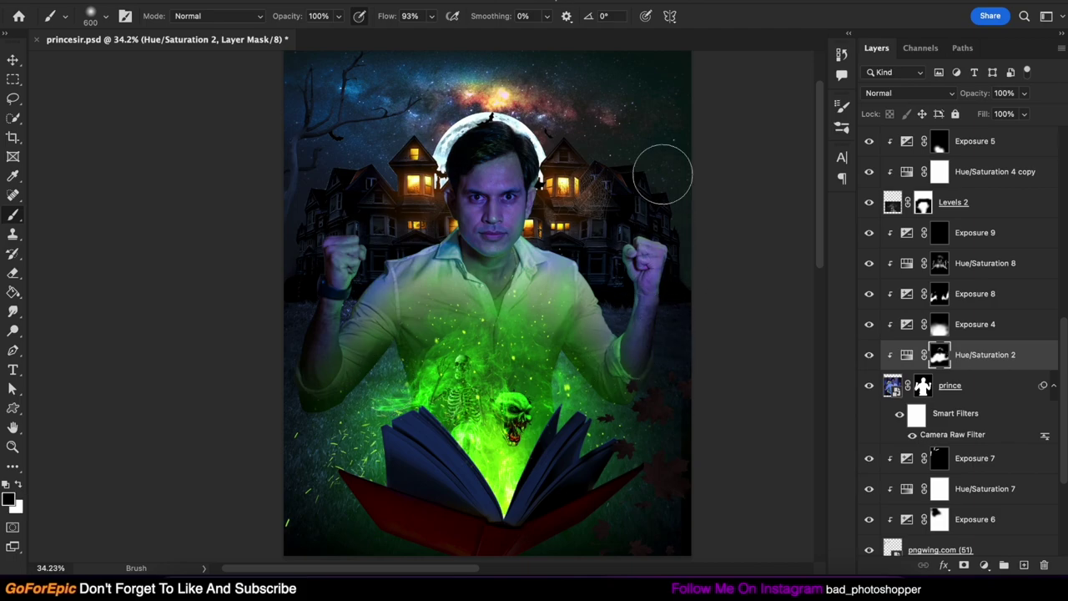
key("x")
key("shift+1")
key("shift+1")
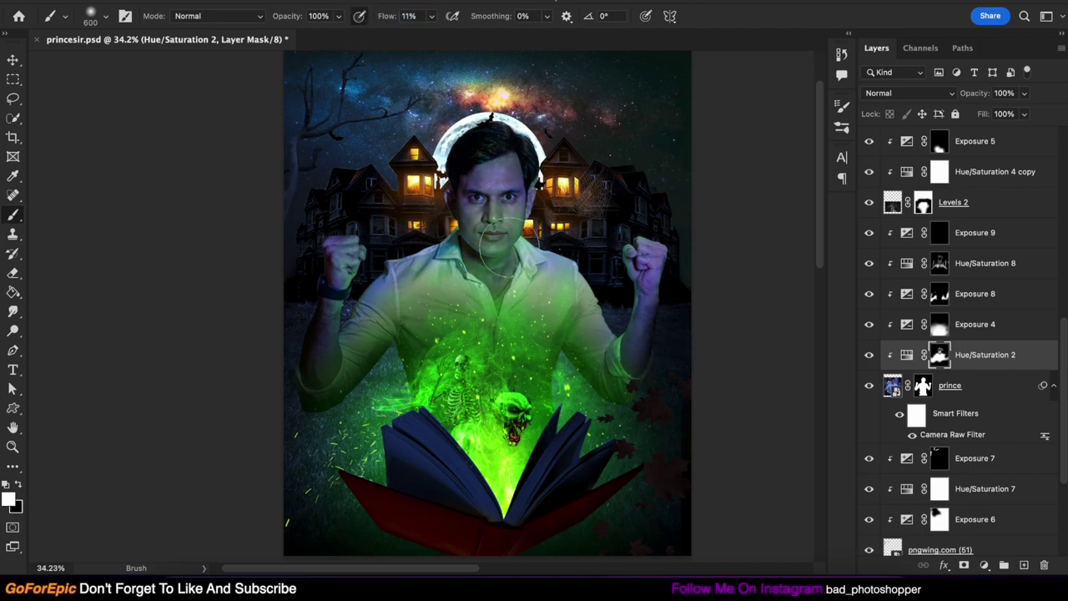
scroll(533, 226, "up", 2)
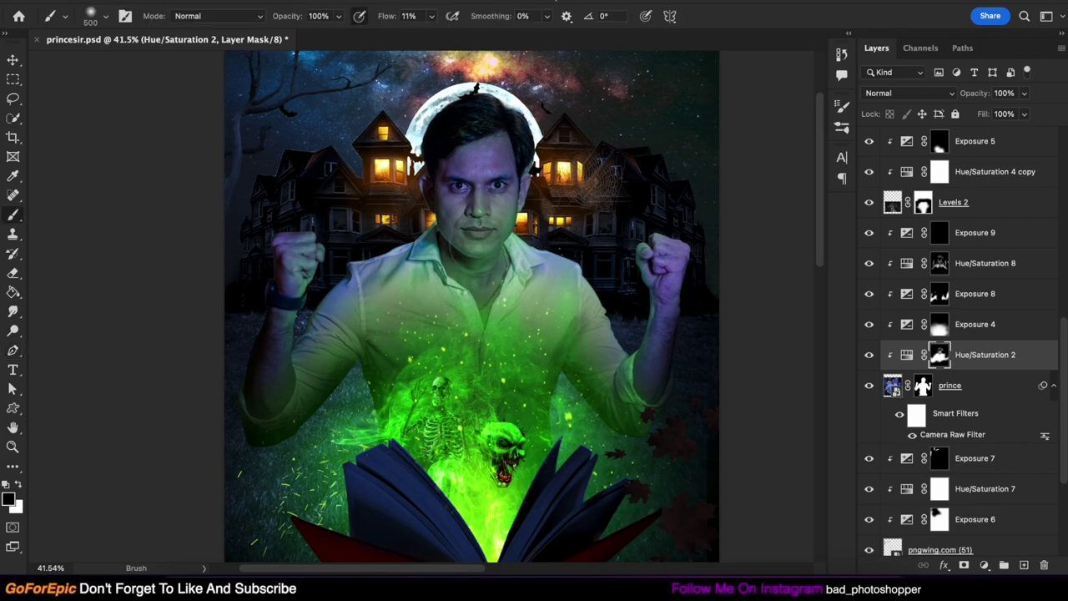
scroll(471, 246, "up", 5)
key("shift+5")
key("shift+1")
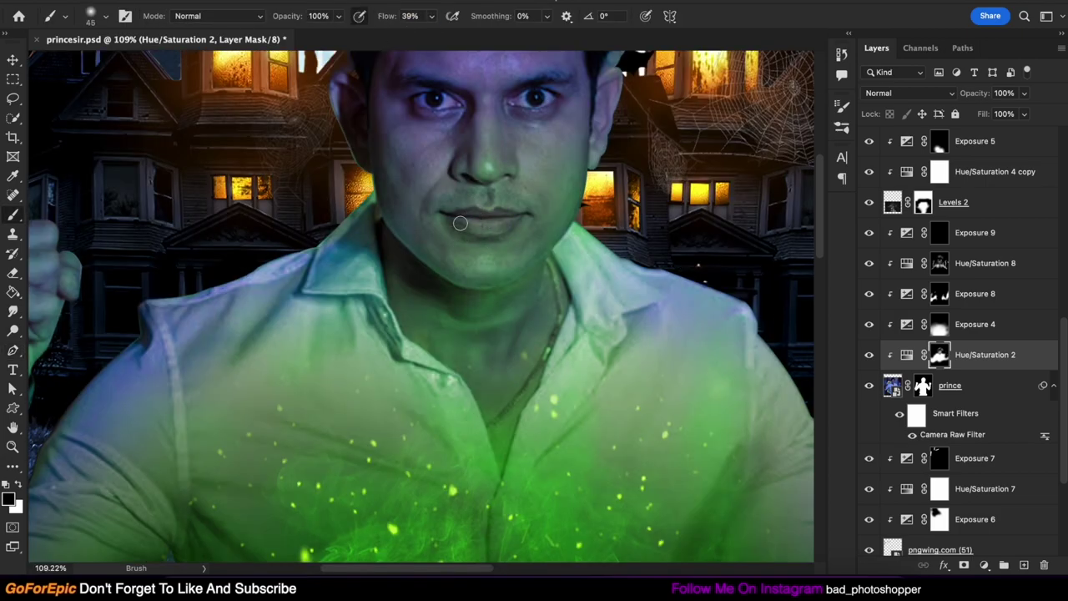
scroll(460, 223, "down", 5)
scroll(618, 302, "up", 1)
scroll(618, 302, "down", 1)
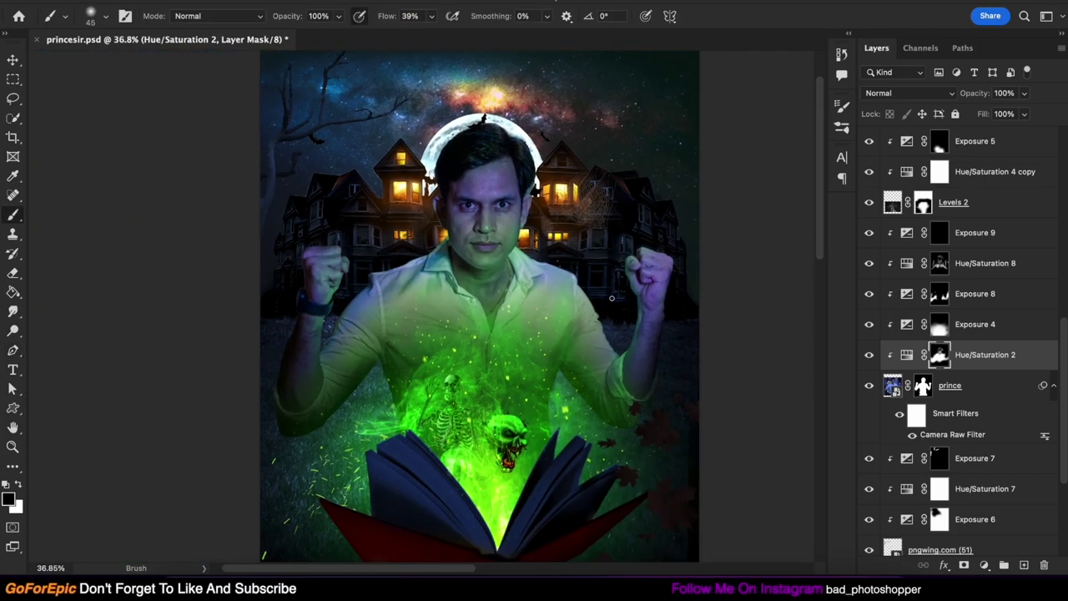
scroll(588, 134, "down", 1)
- Paint white on the Exposure 9 mask to brighten the man's face and chest
key("v")
scroll(1005, 334, "up", 5)
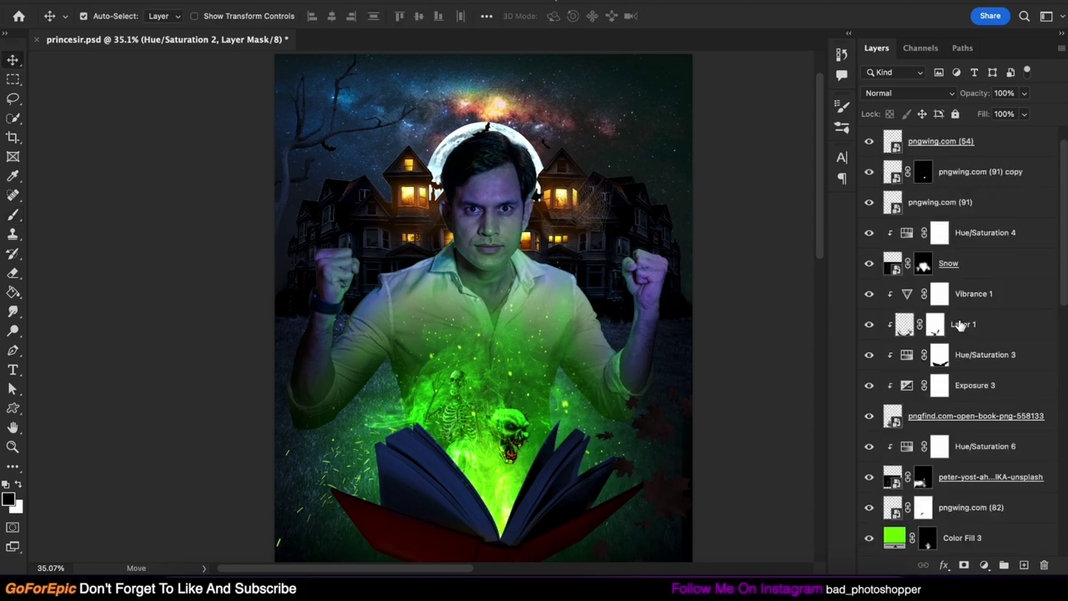
scroll(1006, 341, "up", 1)
scroll(1005, 340, "down", 5)
scroll(1006, 340, "down", 3)
left_click(938, 293)
key("b")
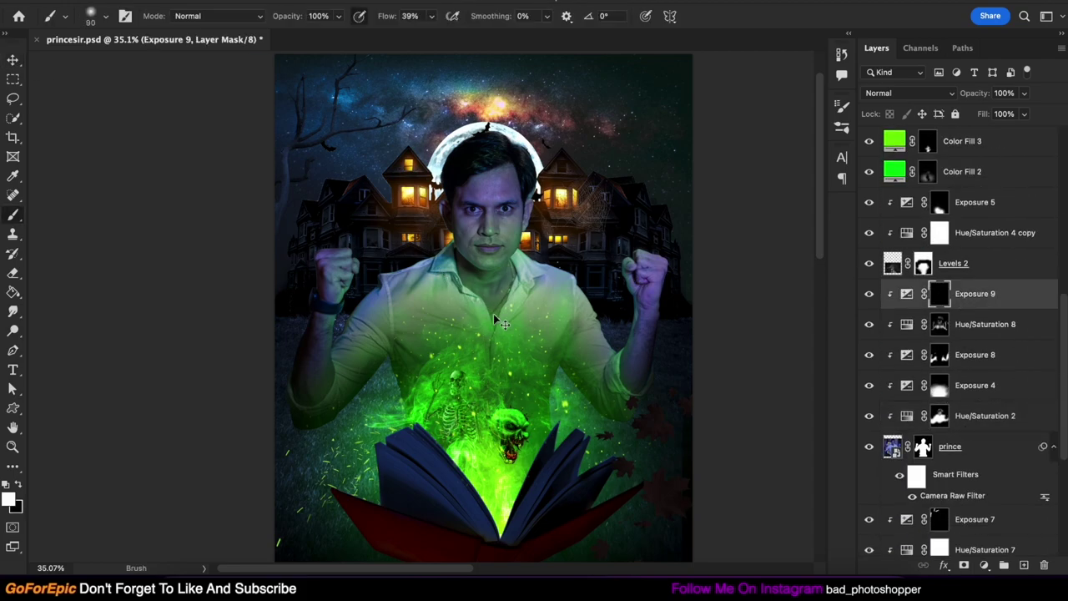
scroll(522, 250, "up", 2)
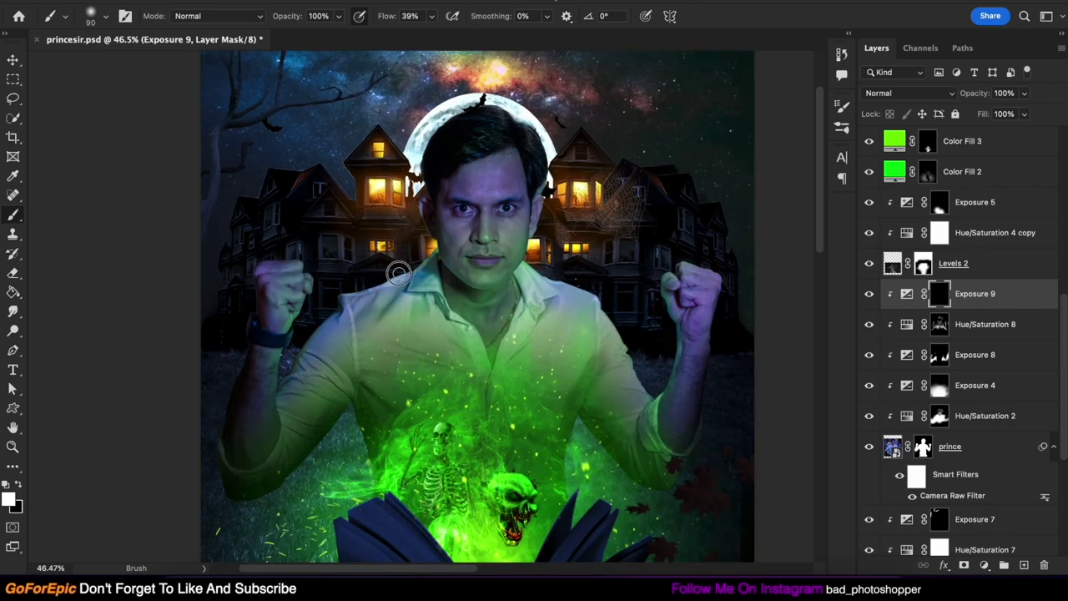
scroll(430, 365, "down", 1)
key("bracketright")
key("bracketright")
key("bracketright")
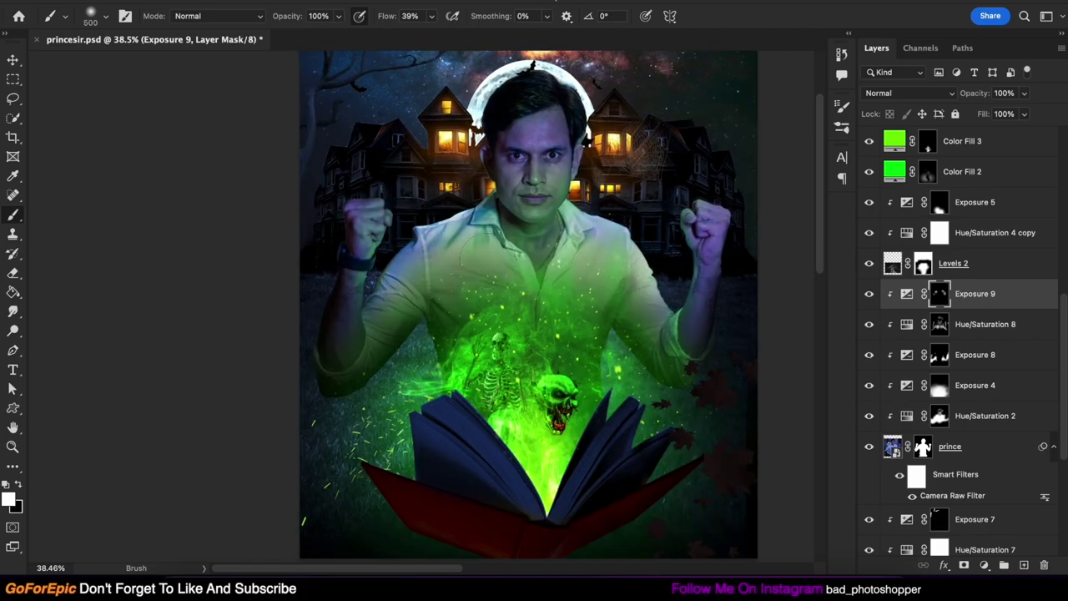
scroll(501, 317, "down", 2)
key("x")
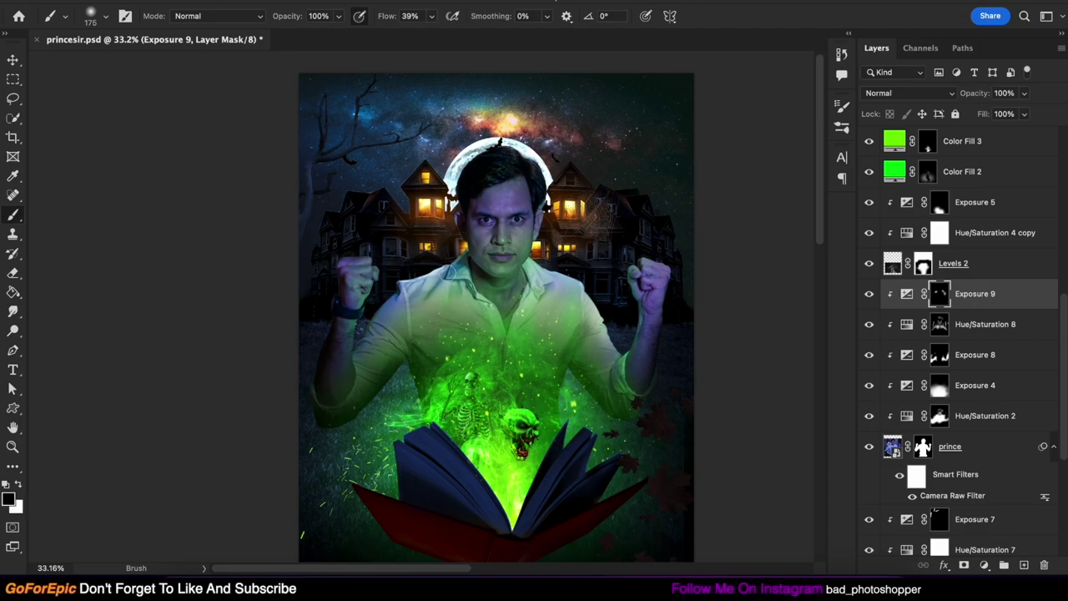
key("x")
scroll(495, 279, "up", 1)
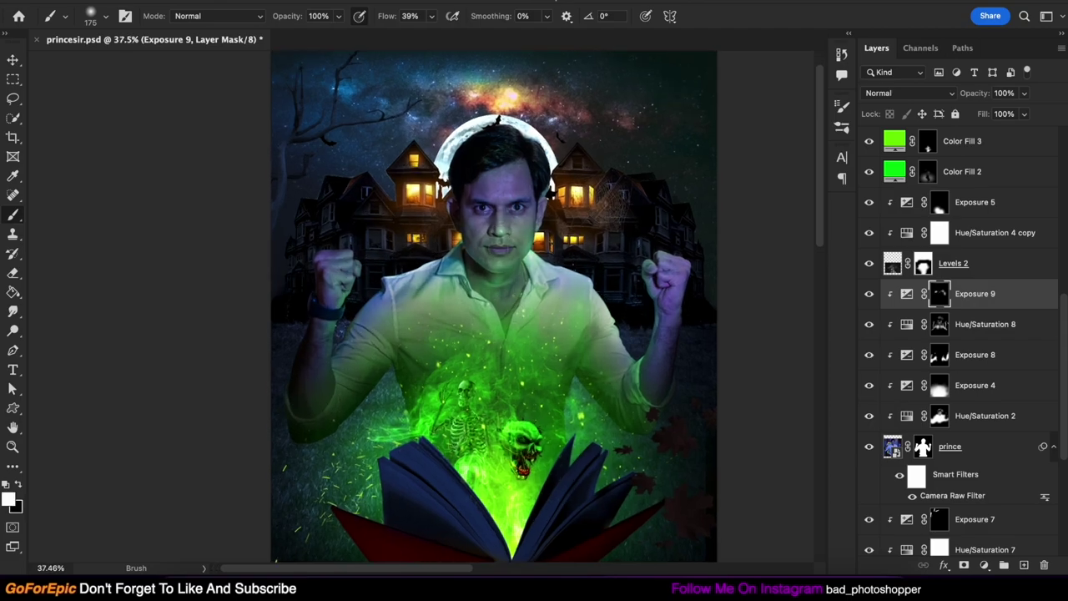
scroll(494, 280, "up", 3)
scroll(525, 442, "down", 3)
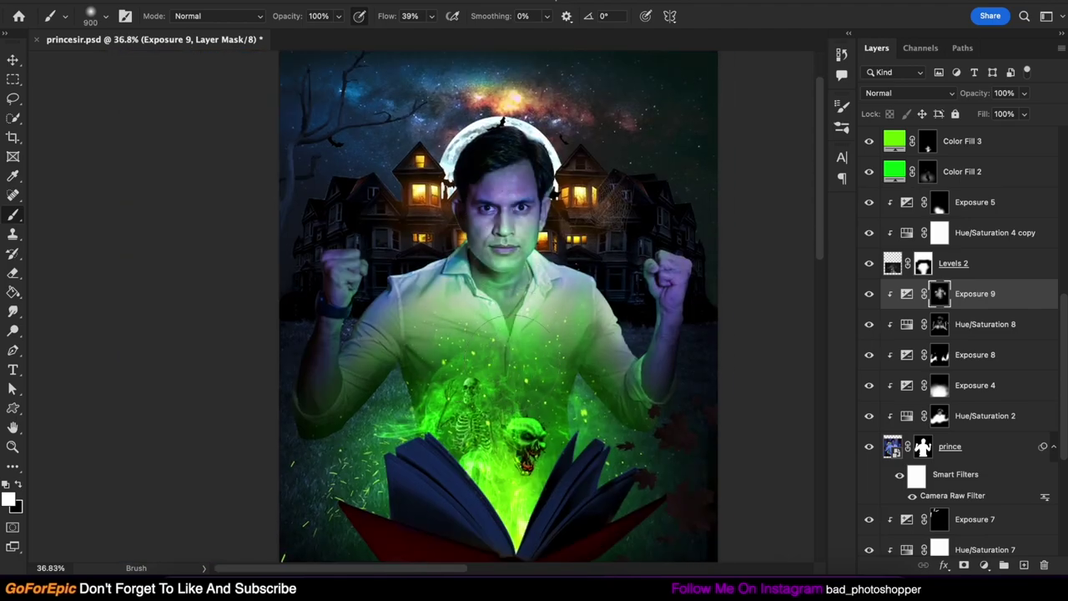
scroll(500, 251, "down", 1)
- Fade the Exposure 9 mask with a vertical Foreground to Transparent gradient
right_click(12, 292)
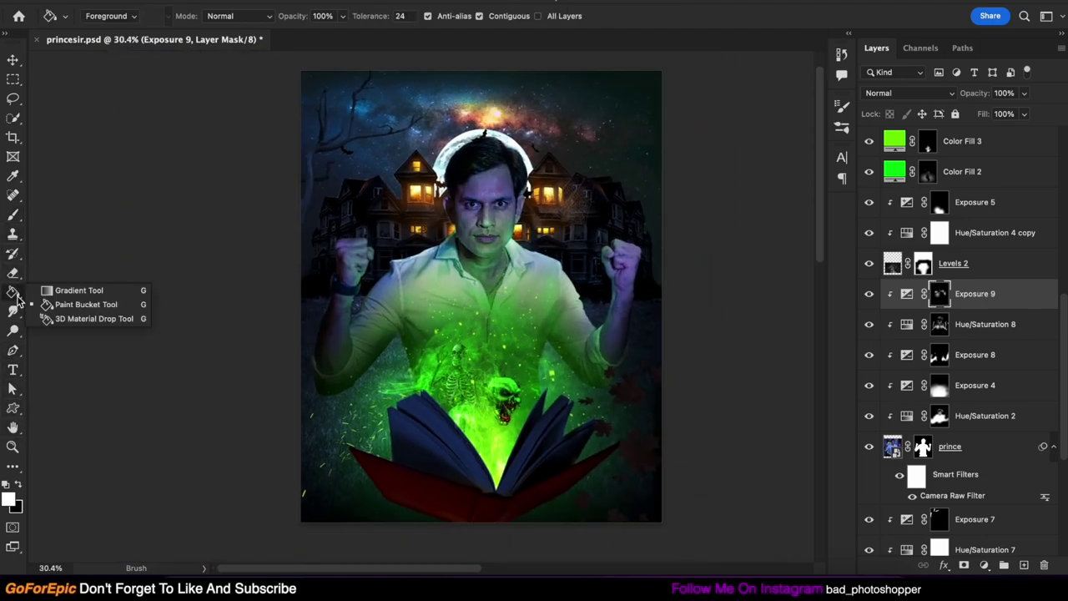
left_click(58, 288)
left_click(108, 16)
left_click(565, 152)
left_click(632, 175)
left_click(608, 174)
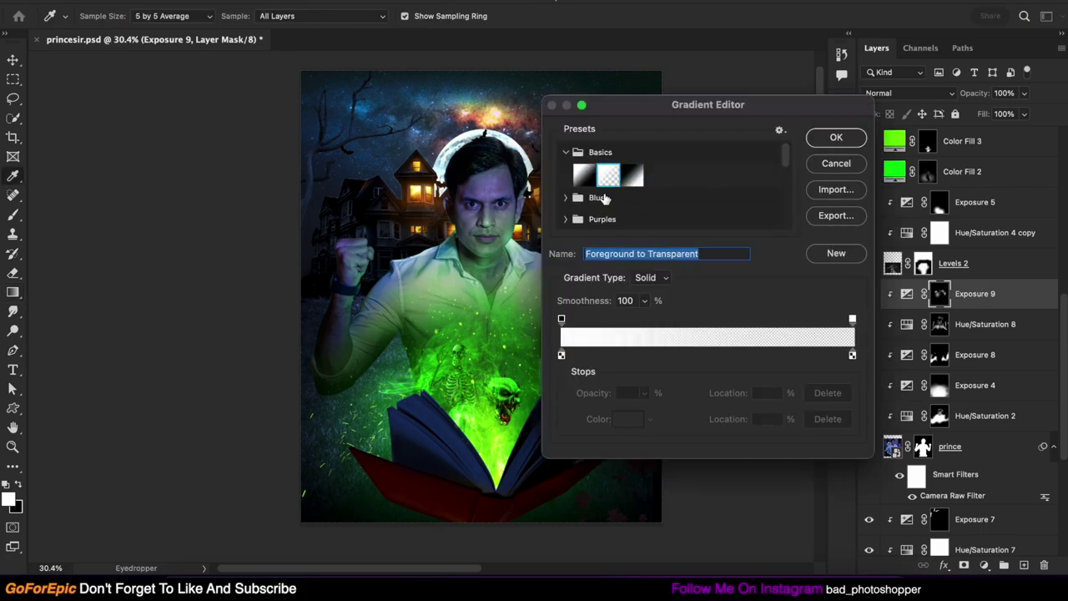
left_click(561, 319)
double_click(561, 354)
key("Return")
key("Return")
left_click_drag(492, 346, 497, 214)
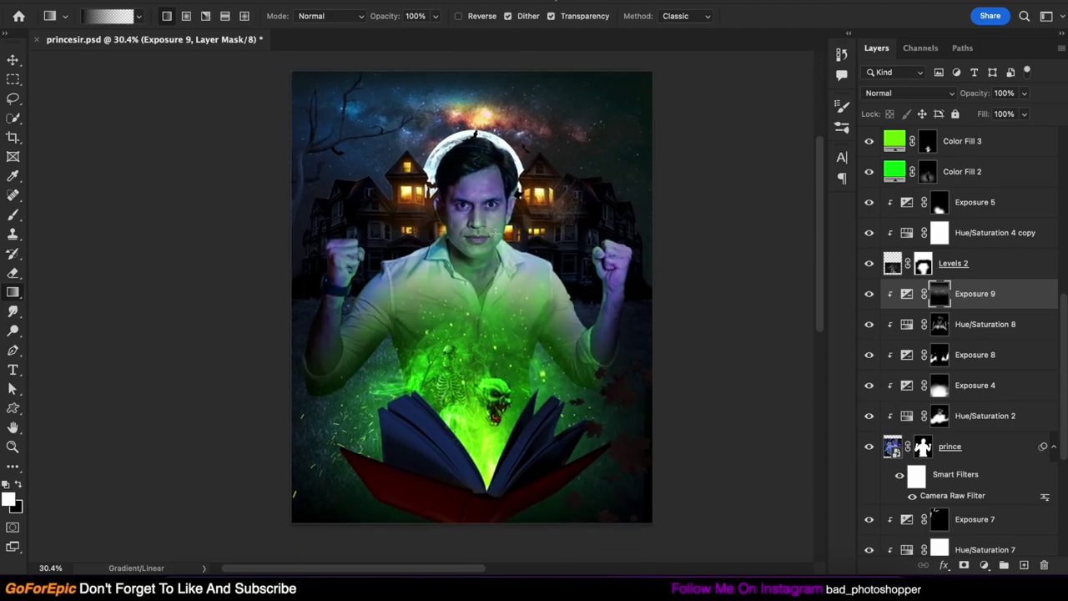
- Brighten the man's chest further with brush strokes on the Exposure 9 mask
key("v")
left_click(873, 326)
left_click(936, 417)
key("b")
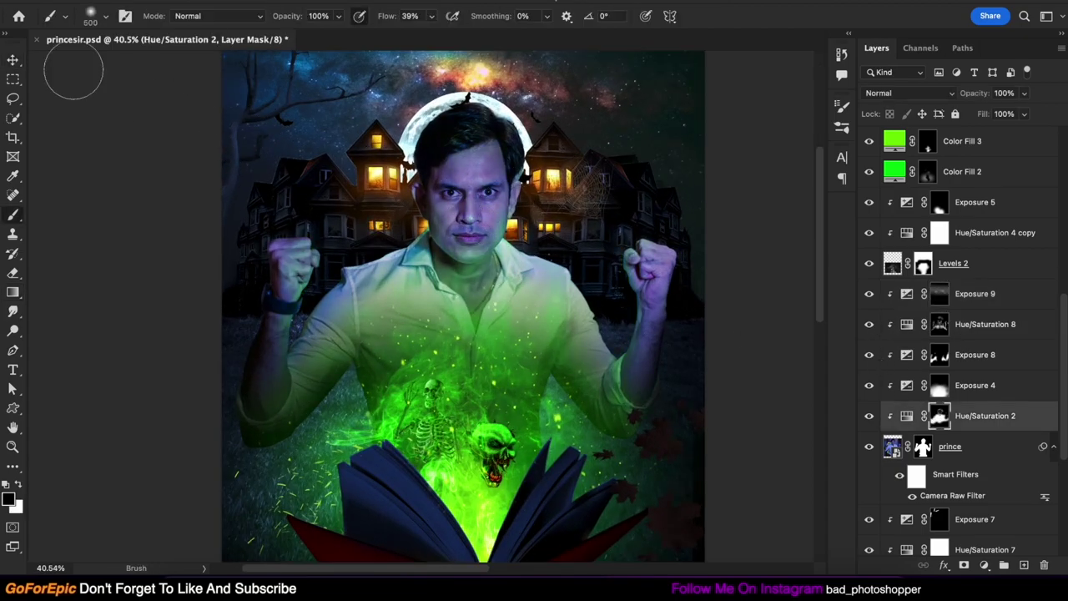
scroll(505, 213, "up", 2)
left_click(505, 213, "ctrl")
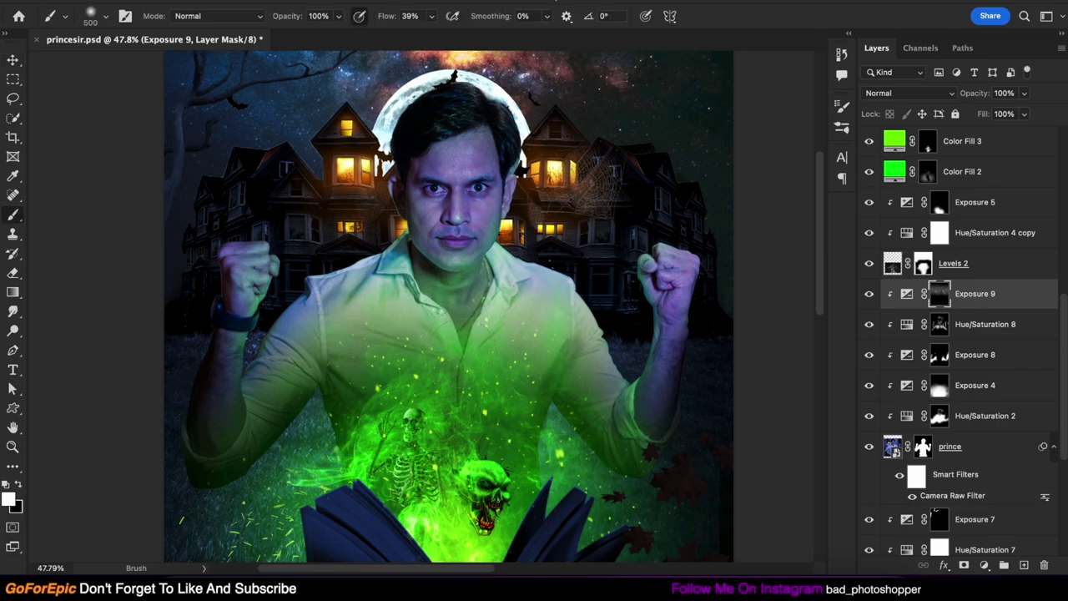
left_click_drag(463, 242, 464, 367)
scroll(461, 367, "down", 1)
scroll(451, 367, "down", 3)
- Brush along the man's head edges on the Exposure 9 mask, swapping colours to blend it
scroll(451, 367, "up", 1)
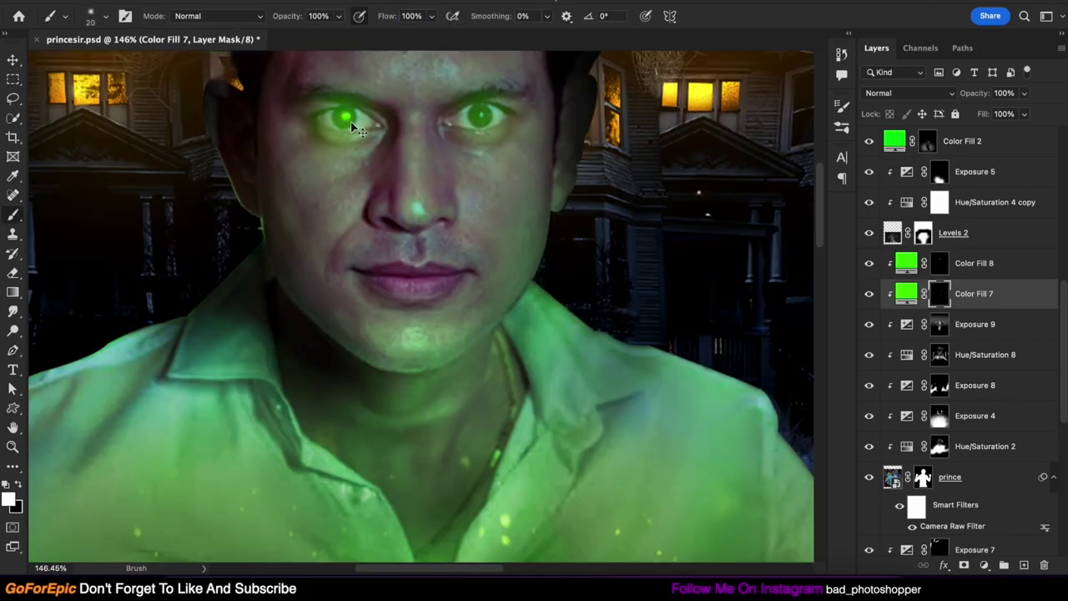
left_click(345, 117)
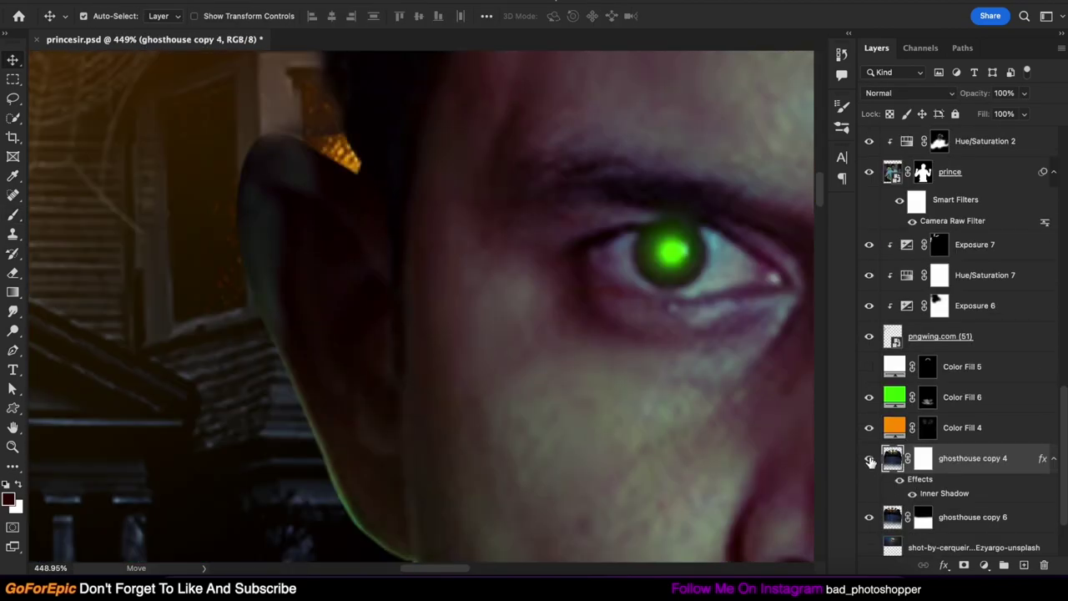
left_click(922, 458)
key("b")
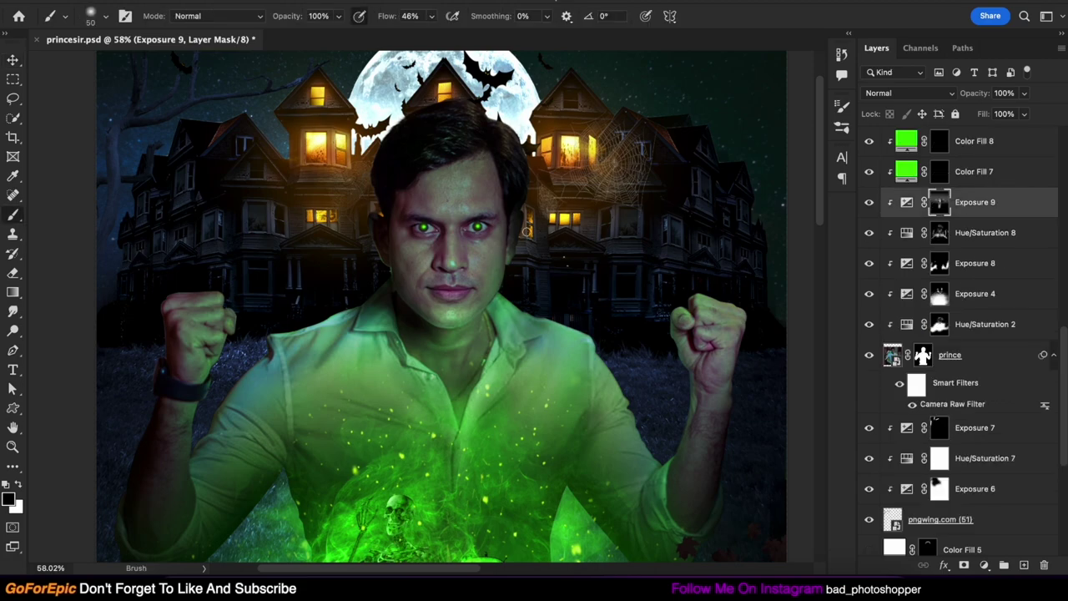
scroll(525, 244, "up", 2)
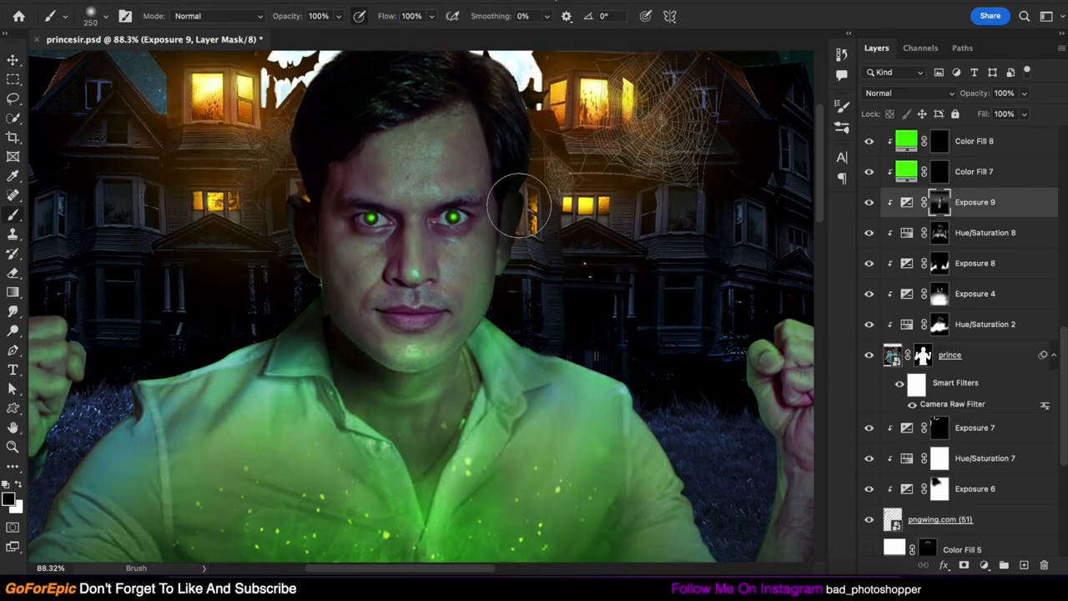
key("x")
key("x")
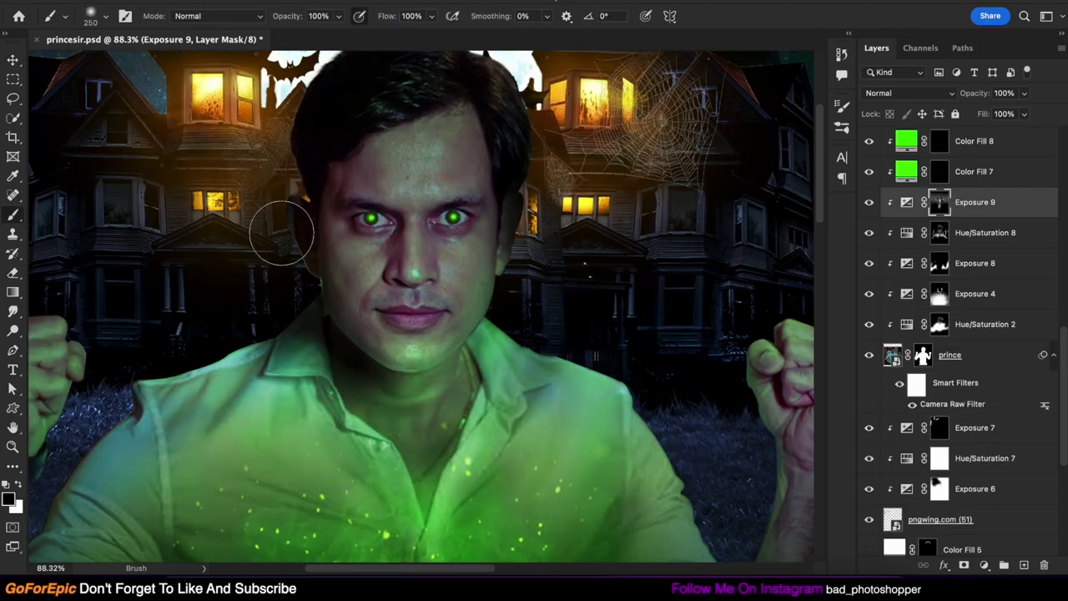
scroll(542, 267, "up", 2)
scroll(542, 267, "up", 2)
scroll(968, 333, "up", 3)
- Add a new layer above Color Fill 8 and paint dark shading on the face's right edge at 34% flow
left_click(1012, 332)
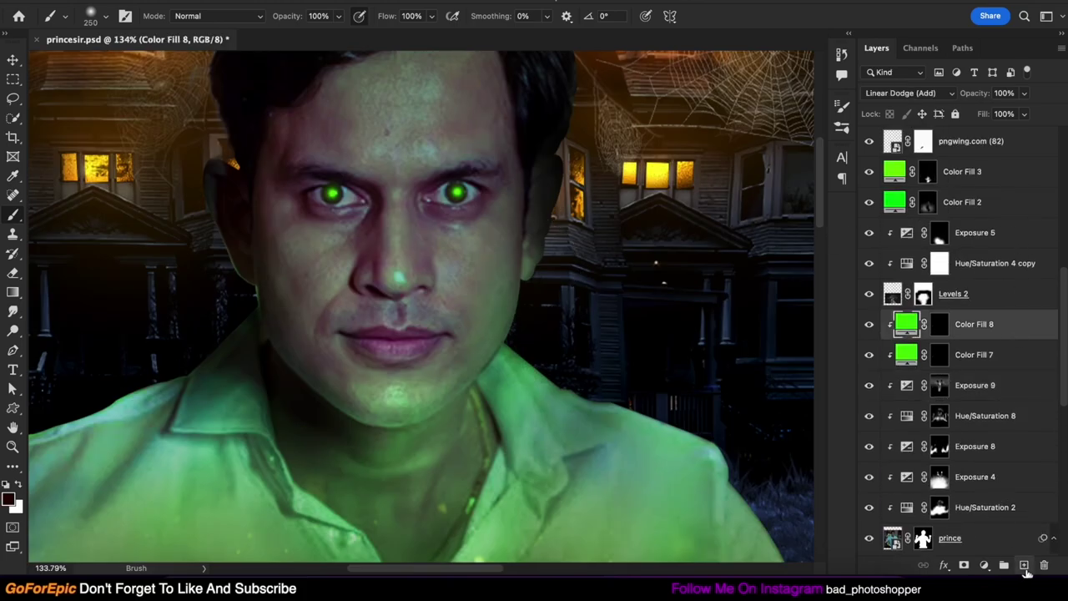
left_click(1025, 567)
key("shift+3")
key("shift+4")
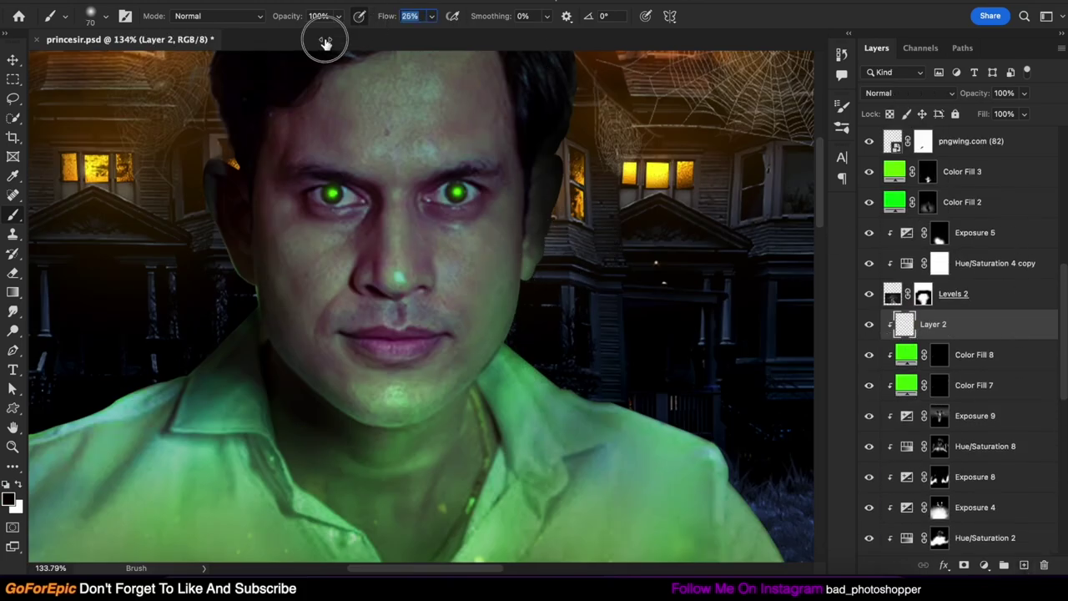
left_click_drag(541, 171, 529, 242)
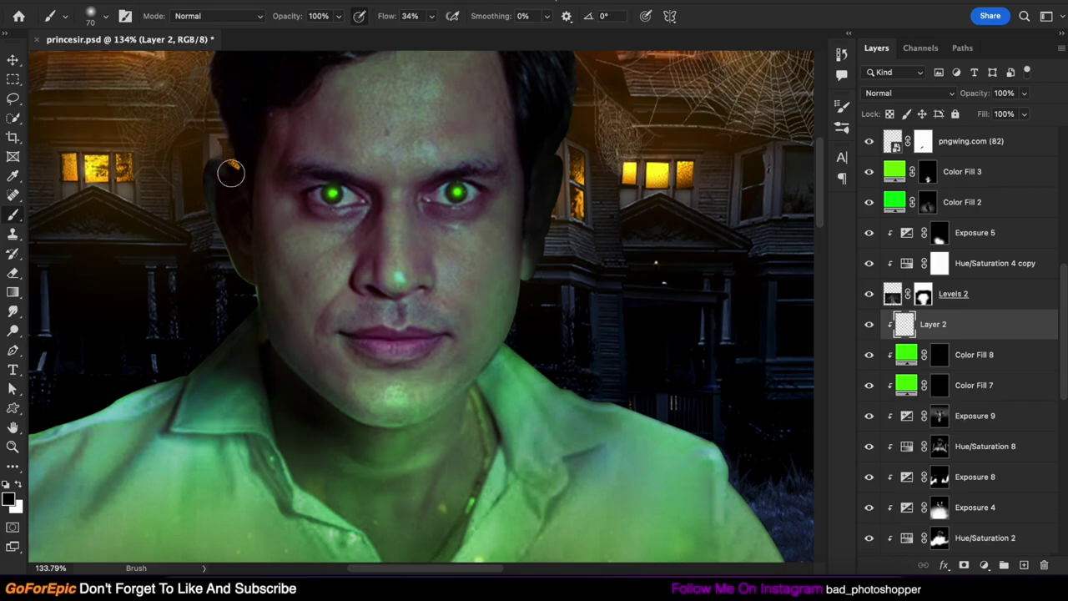
scroll(234, 192, "down", 2)
scroll(225, 222, "down", 2)
scroll(182, 457, "up", 4)
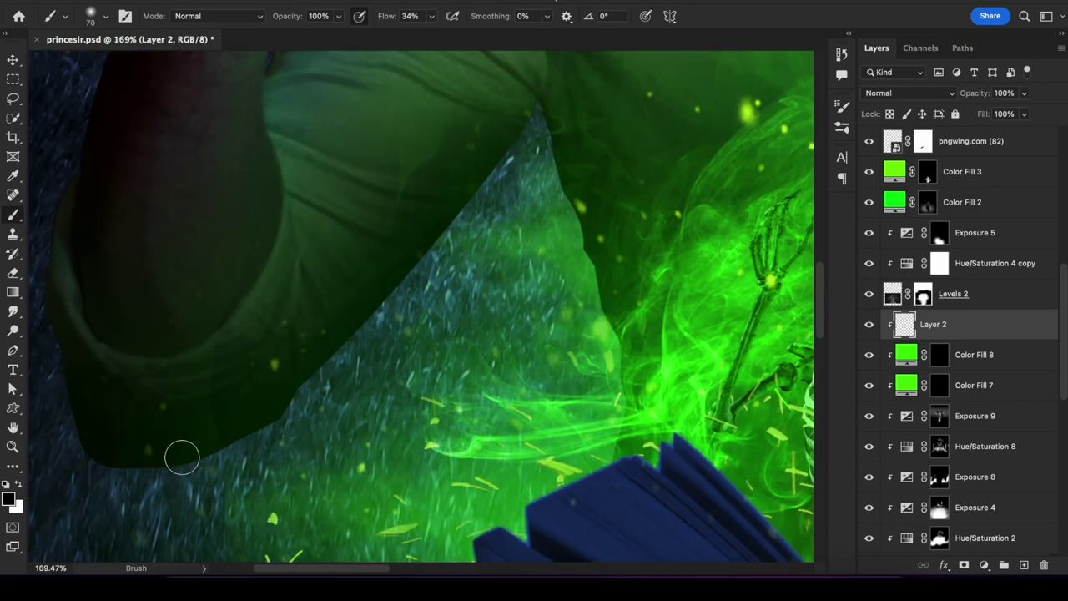
scroll(284, 178, "up", 3)
- Add an Exposure 10 adjustment above Vibrance 2 and invert its mask to black
key("v")
scroll(360, 209, "down", 4)
scroll(698, 295, "up", 3)
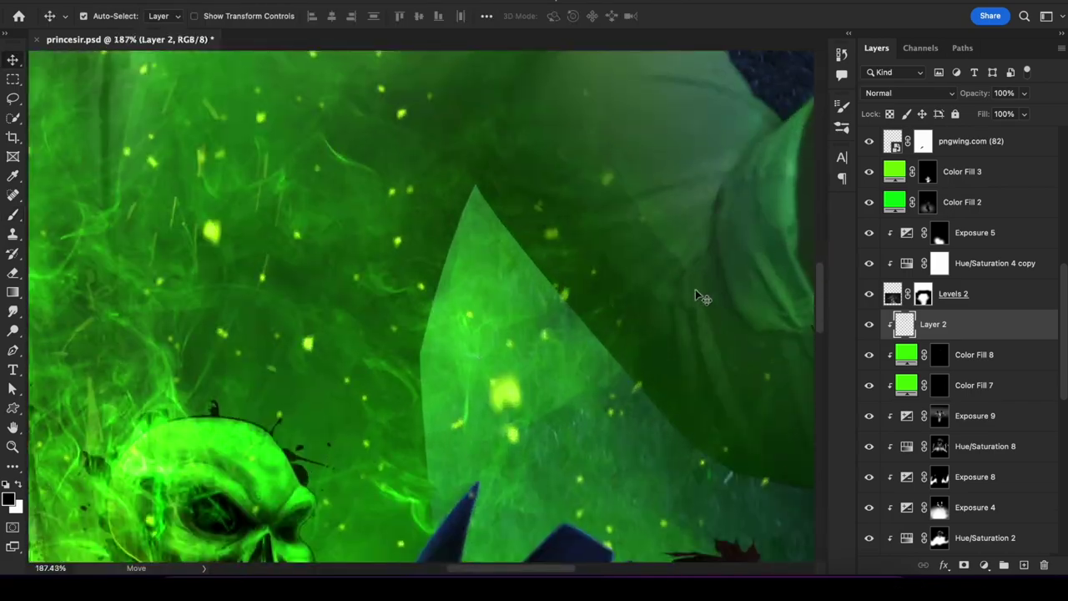
scroll(400, 272, "down", 1)
scroll(400, 272, "up", 1)
left_click(876, 507)
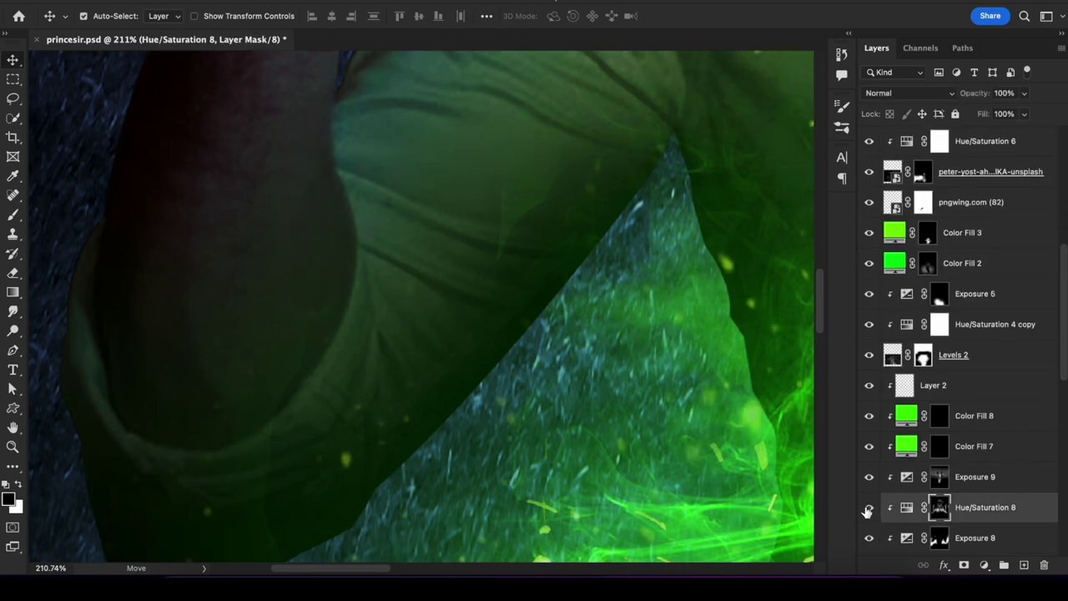
scroll(513, 371, "down", 5)
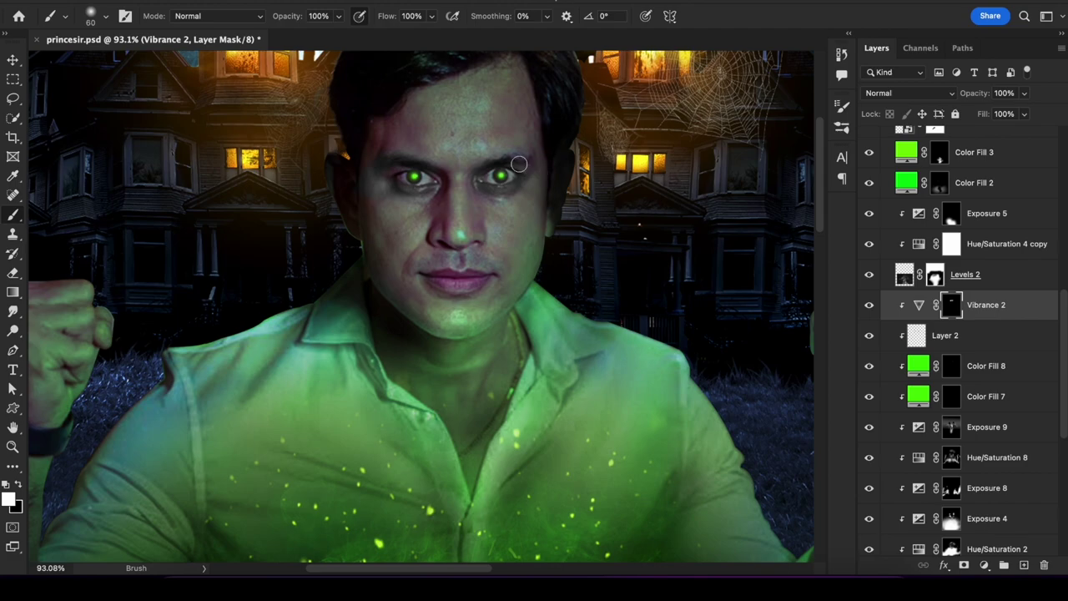
key("ctrl+0")
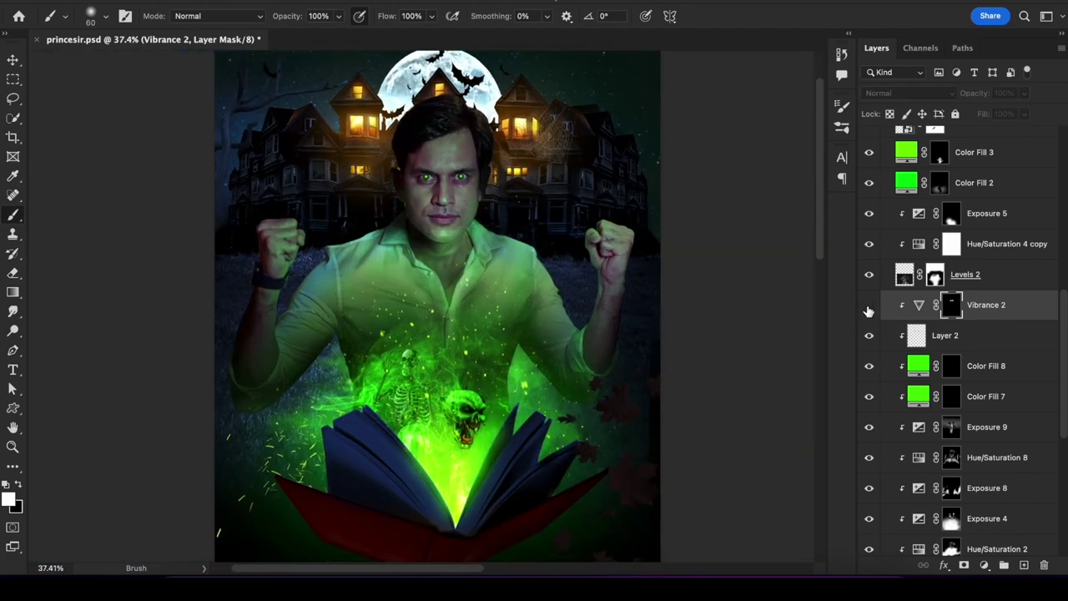
scroll(297, 167, "up", 5)
scroll(541, 173, "down", 2)
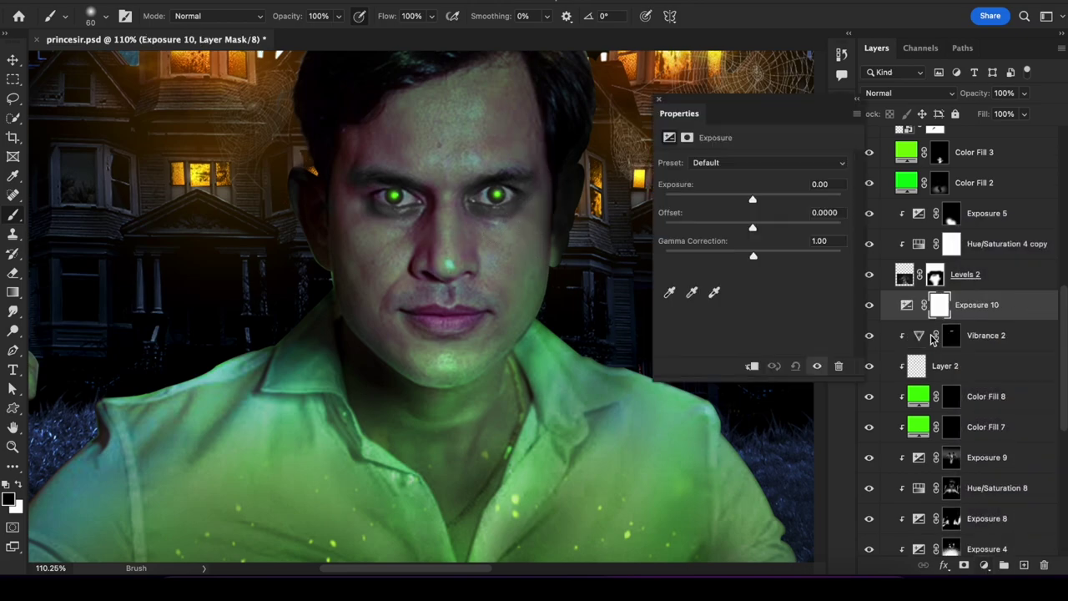
left_click_drag(755, 196, 770, 195)
key("ctrl+i")
key("x")
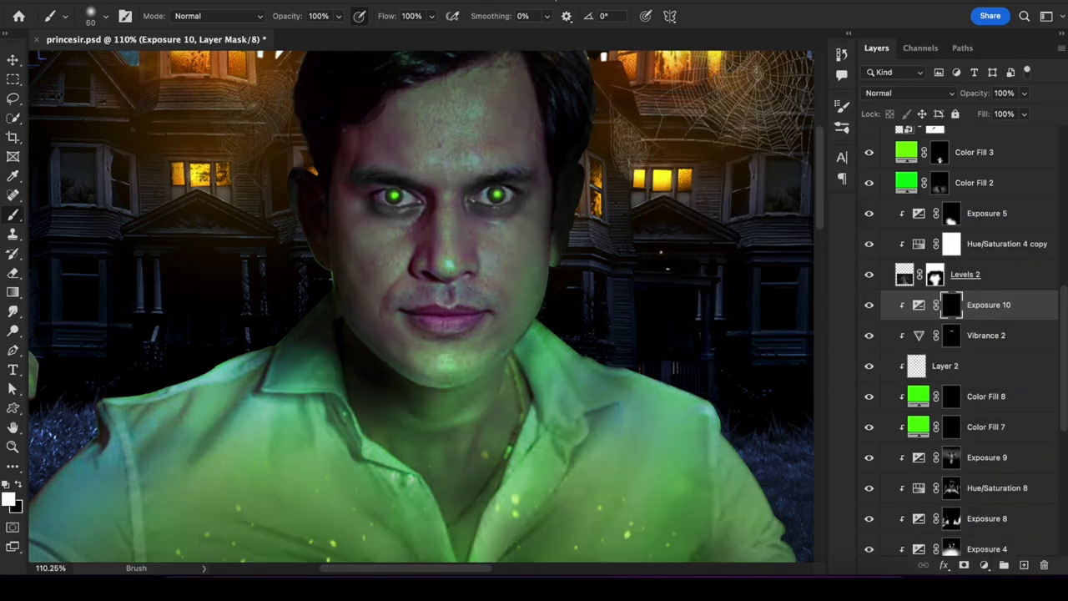
- Paint the Vibrance 2 and Exposure 10 masks on the face, switching colours and lowering flow to 22%
scroll(501, 199, "up", 8)
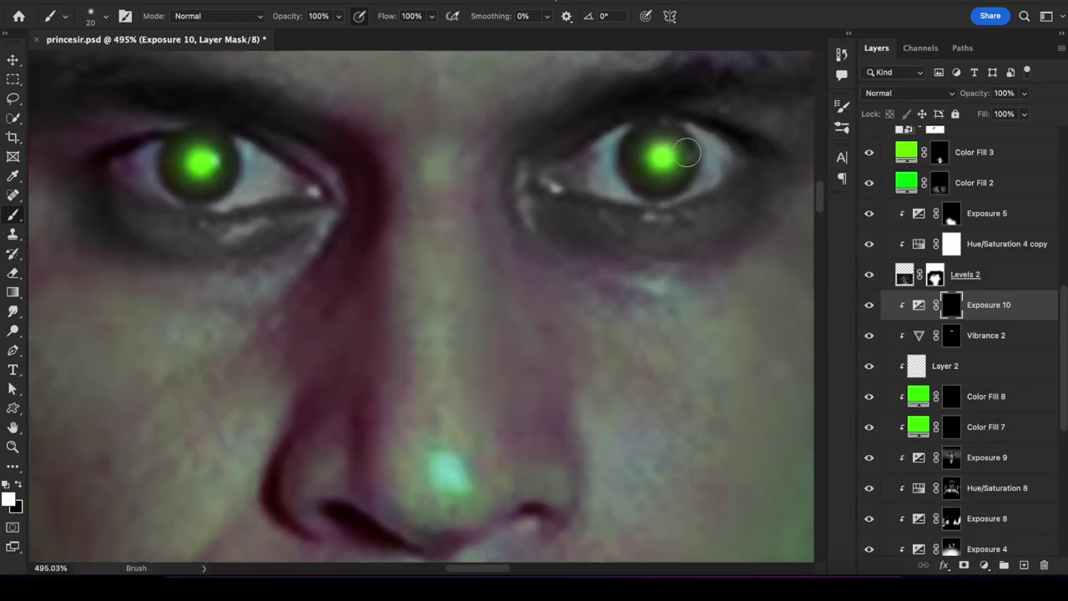
scroll(584, 175, "down", 6)
scroll(500, 251, "down", 3)
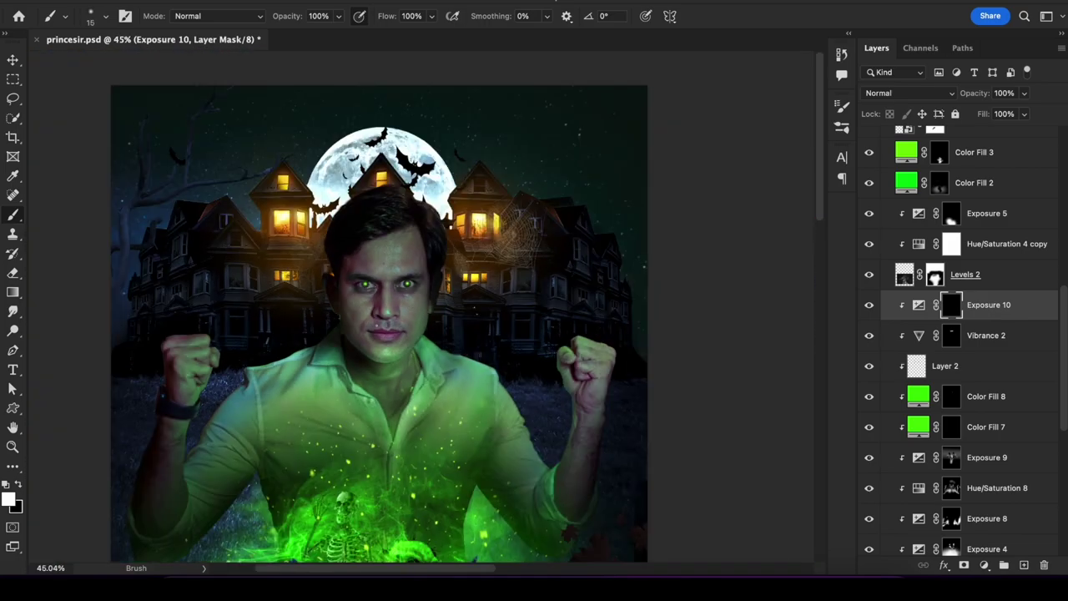
scroll(500, 250, "up", 4)
left_click(951, 336)
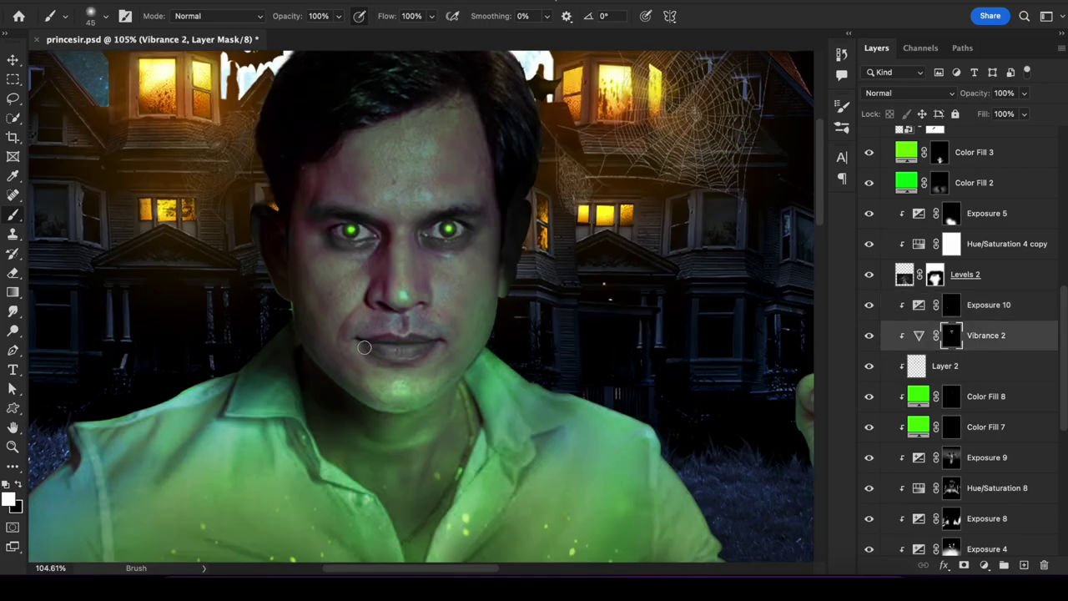
scroll(292, 246, "down", 5)
scroll(417, 292, "up", 2)
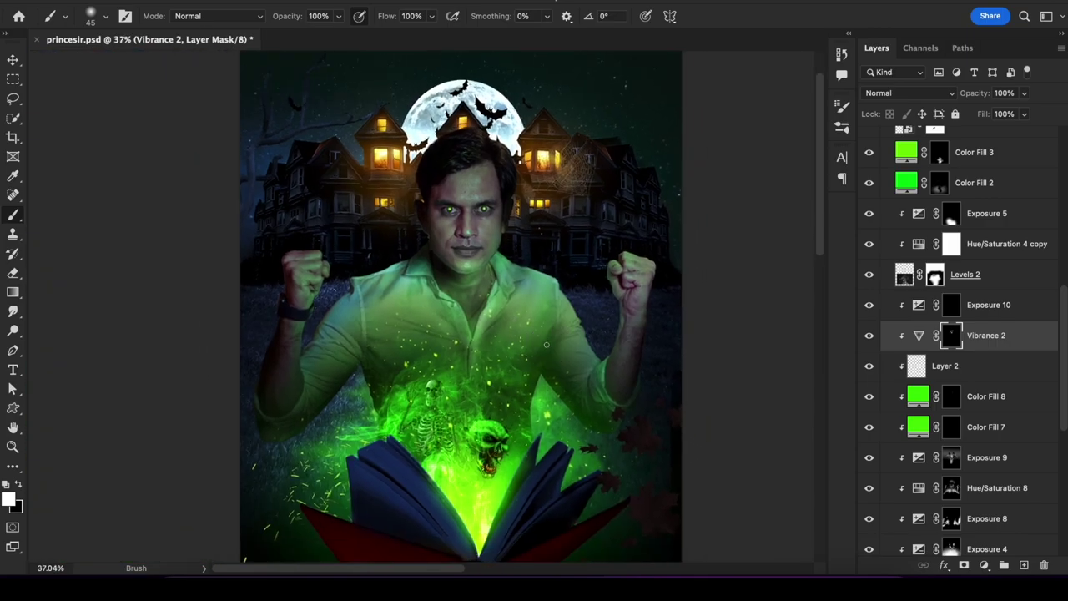
scroll(418, 292, "up", 1)
scroll(453, 251, "up", 2)
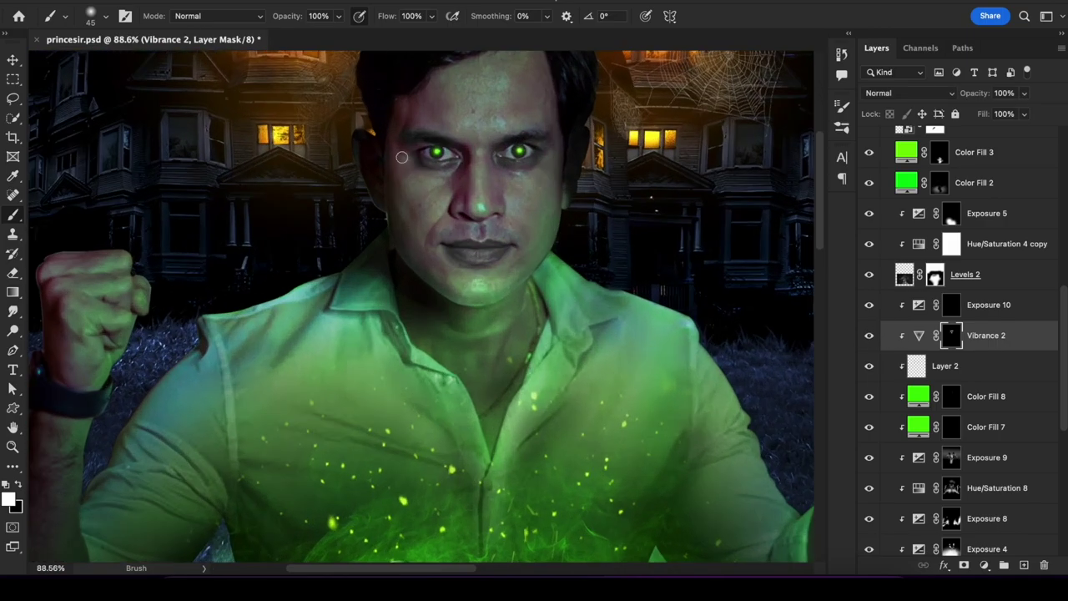
scroll(398, 337, "down", 3)
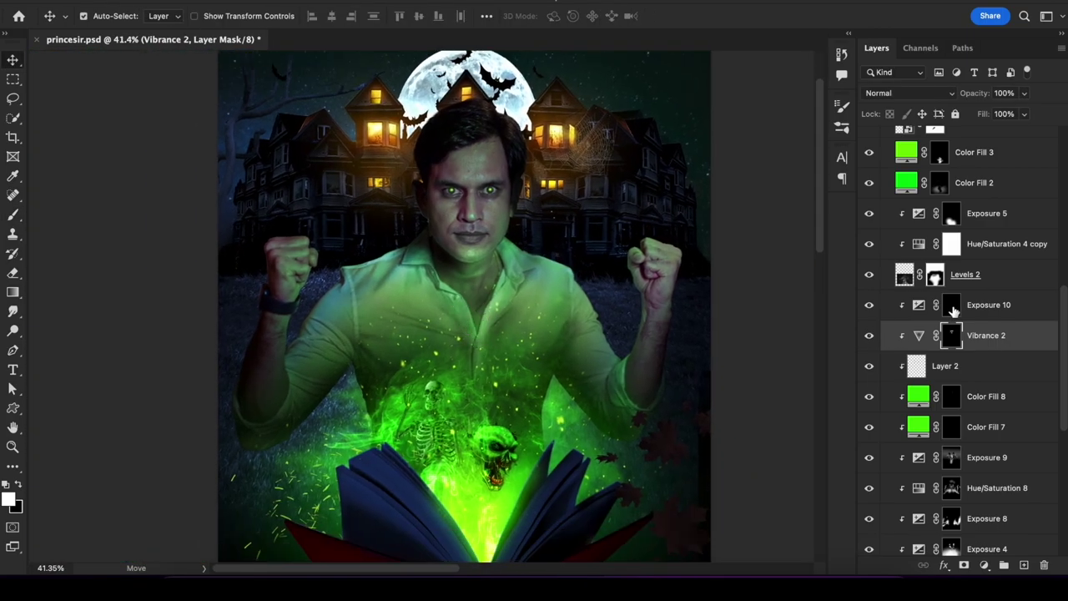
key("alt+bracketright")
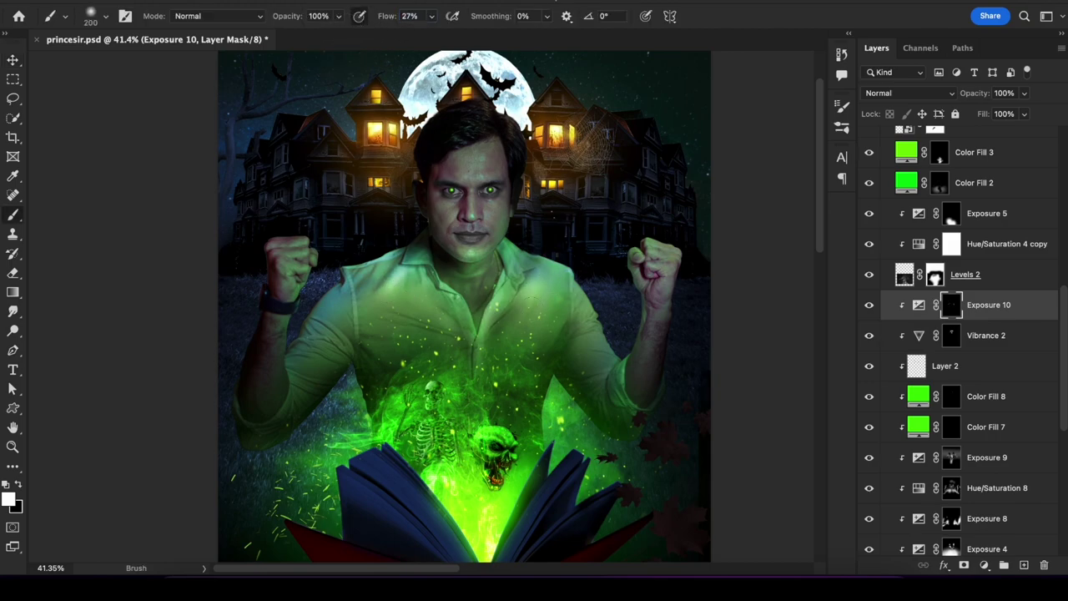
scroll(468, 321, "up", 1)
scroll(467, 271, "up", 1)
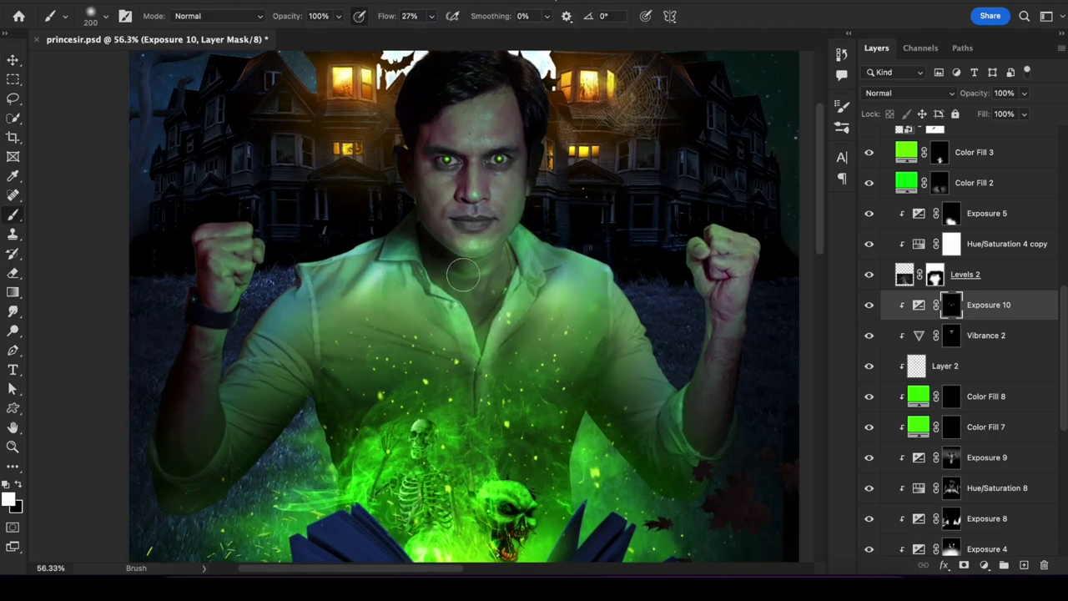
scroll(459, 200, "down", 2)
scroll(483, 129, "up", 2)
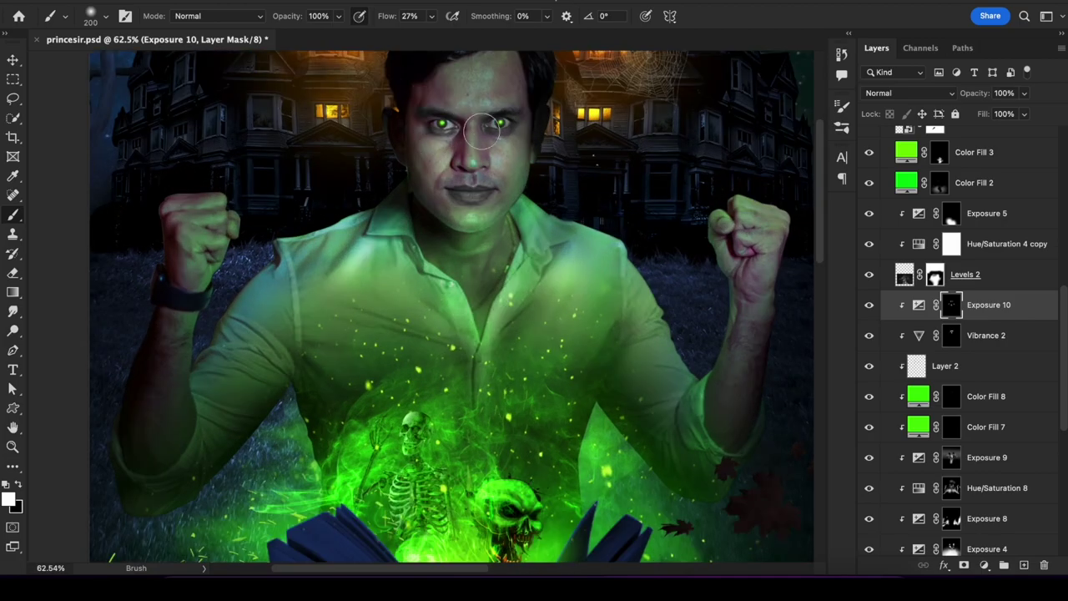
scroll(481, 152, "up", 1)
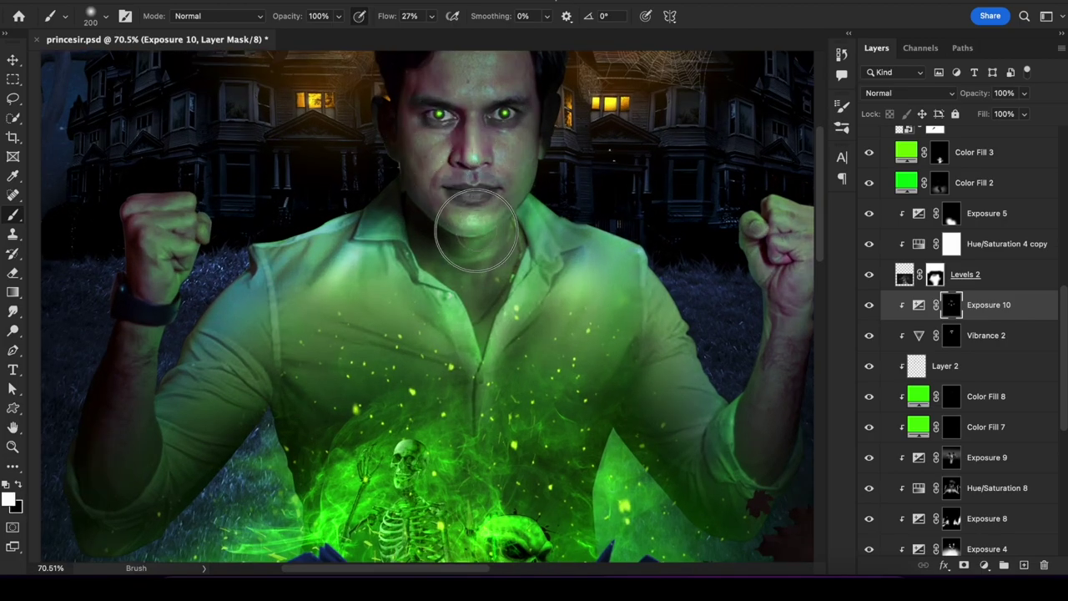
key("x")
scroll(446, 250, "up", 1)
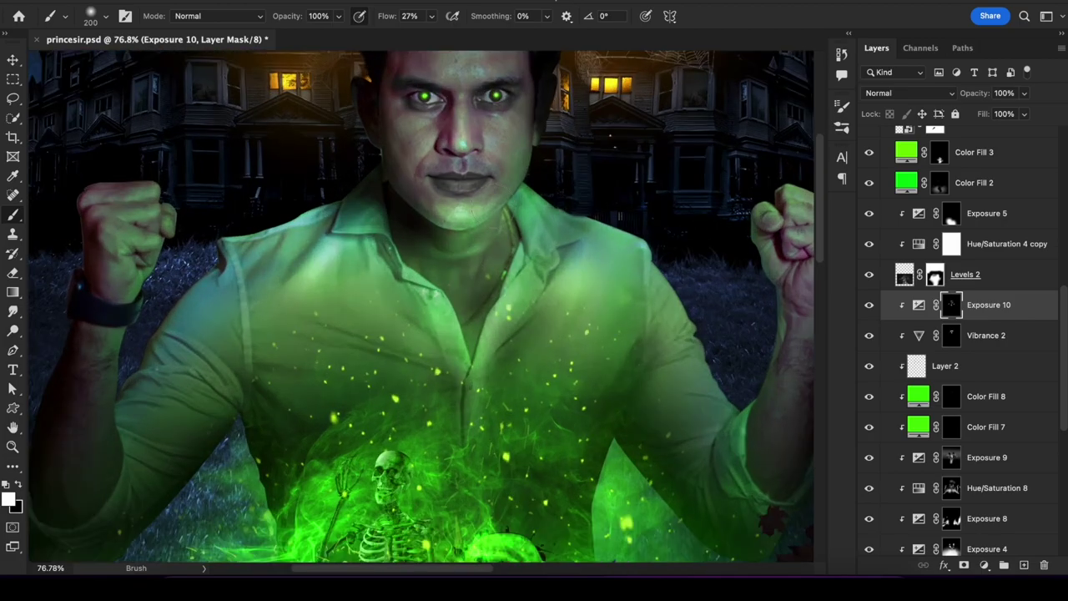
key("shift+2")
key("shift+2")
key("x")
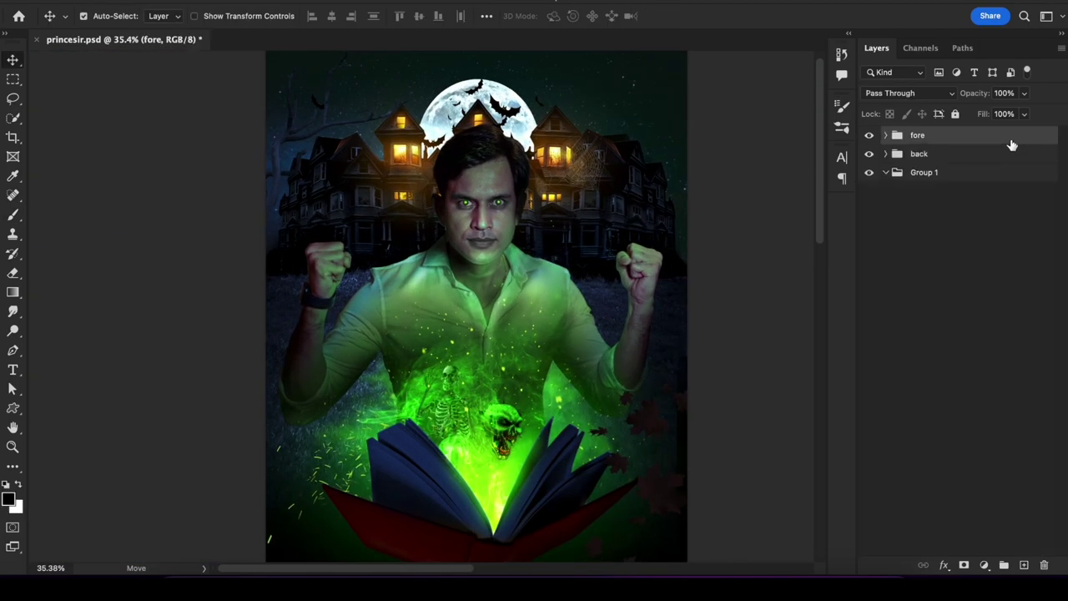
- In Camera Raw, warm slightly, set Exposure +0.25, Contrast +26, Highlights -16, Shadows +16, Texture +39
left_click(384, 88)
left_click(770, 214)
left_click_drag(844, 214, 849, 237)
mouse_move(844, 276)
left_mouse_down()
mouse_move(865, 298)
mouse_move(815, 321)
left_mouse_up()
left_click_drag(844, 344, 873, 343)
left_click_drag(844, 368, 848, 367)
left_click_drag(844, 390, 839, 390)
left_click_drag(844, 428, 864, 428)
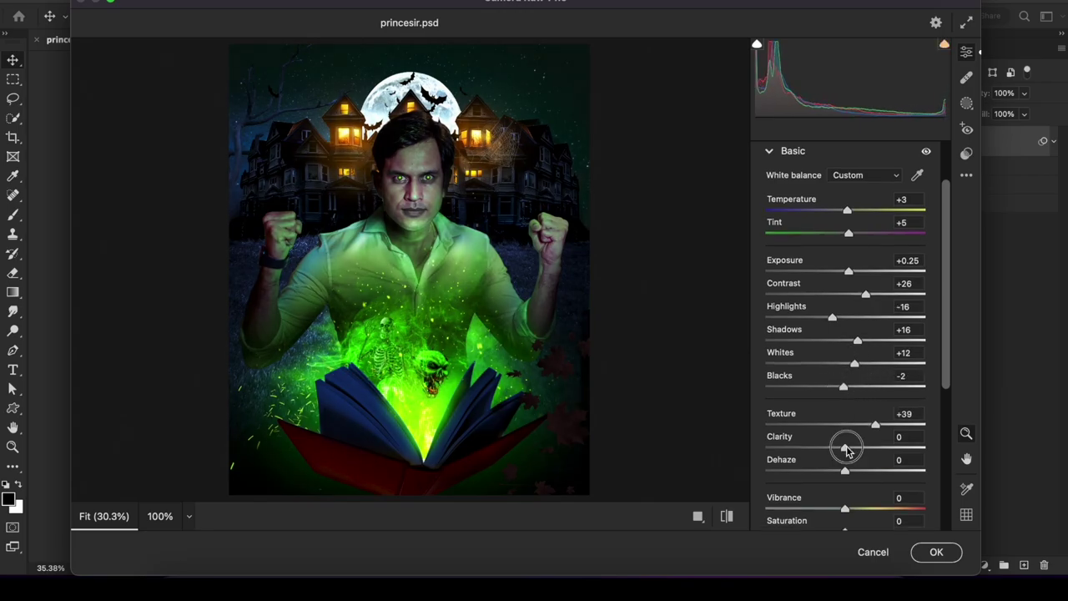